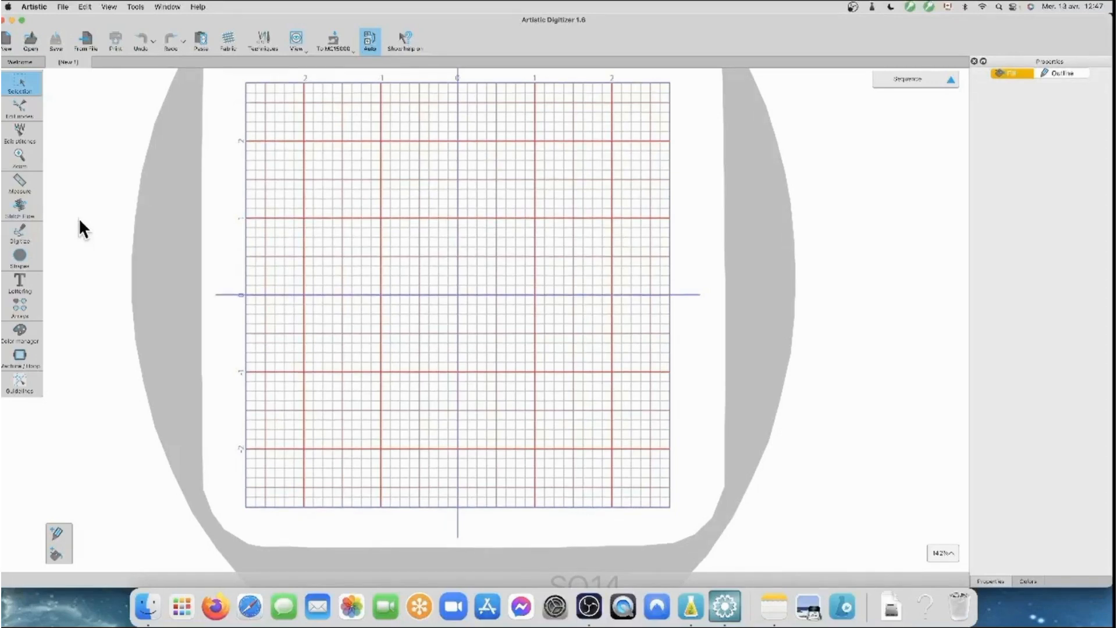
scroll(221, 256, "down", 2)
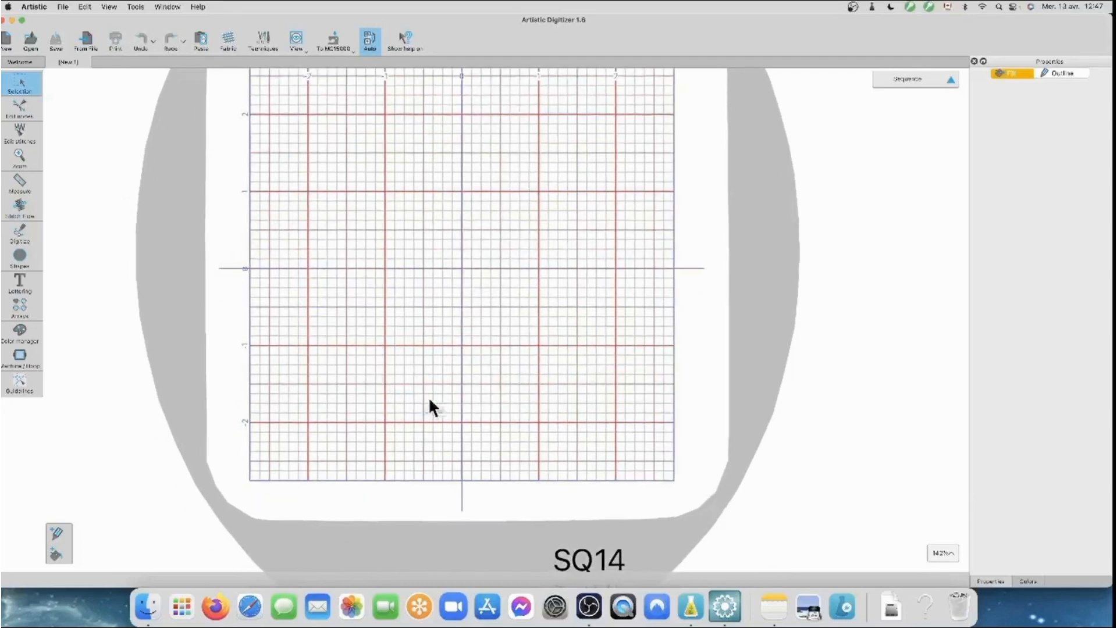
scroll(491, 527, "up", 4)
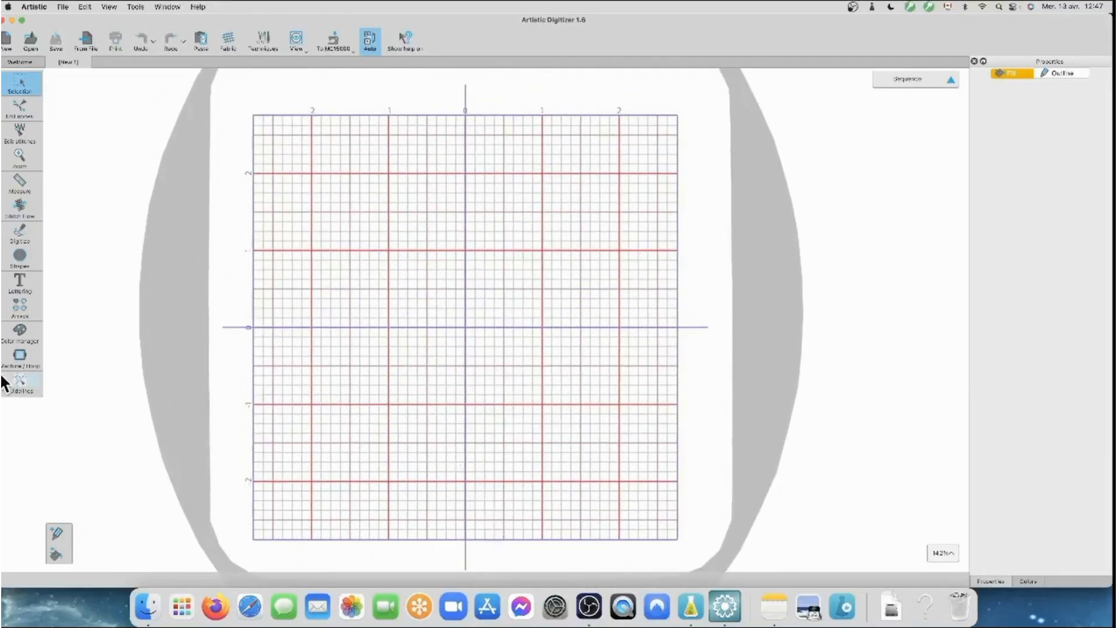
scroll(50, 292, "left", 1)
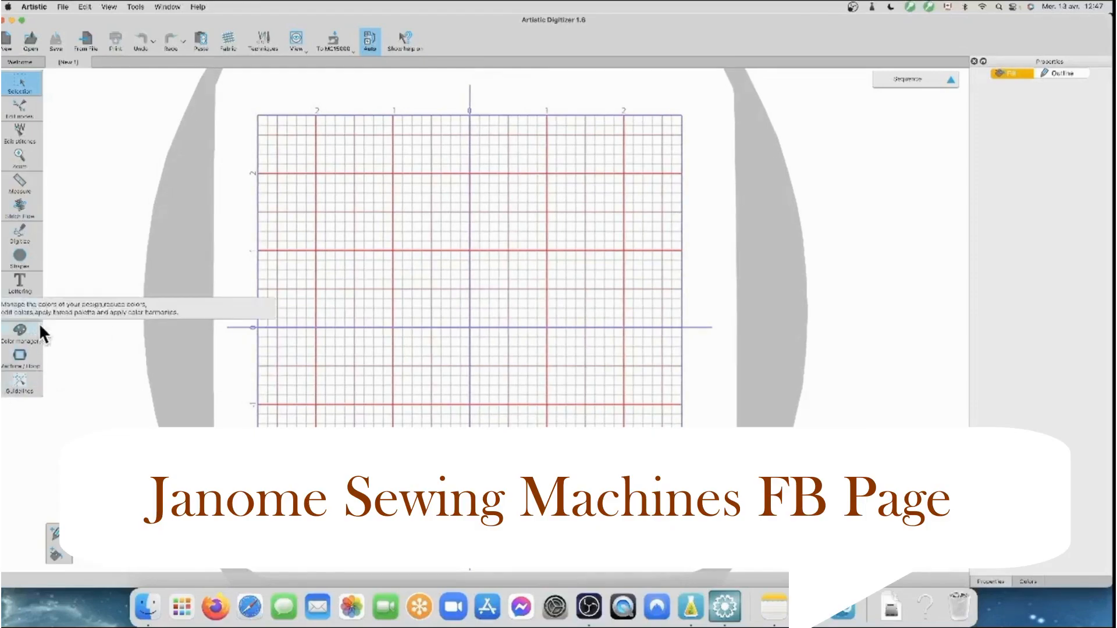
scroll(86, 251, "left", 1)
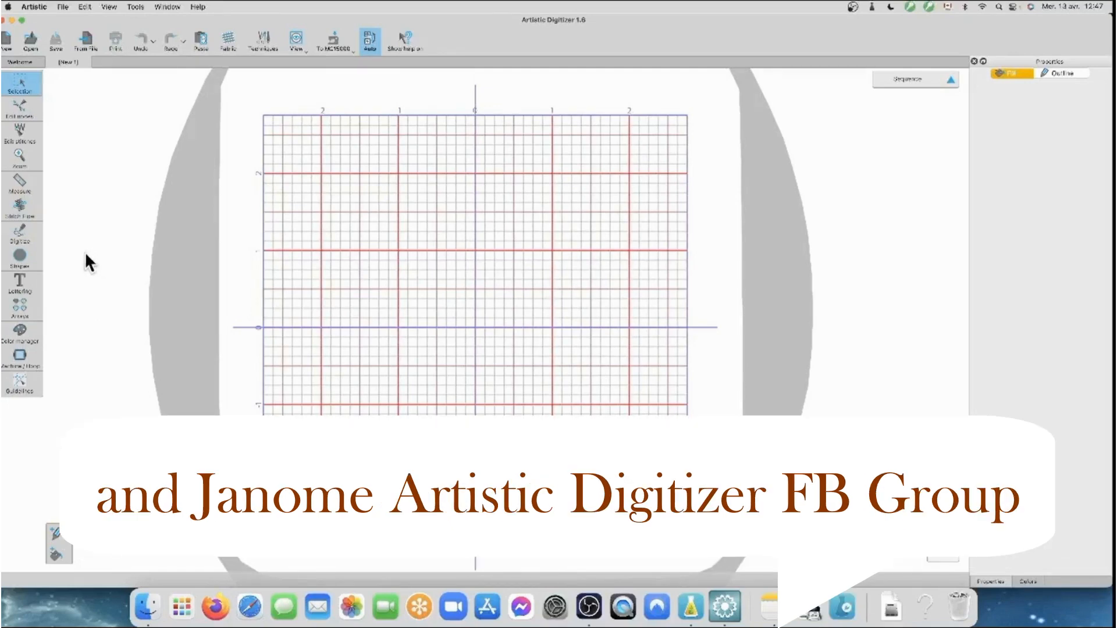
mouse_move(23, 285)
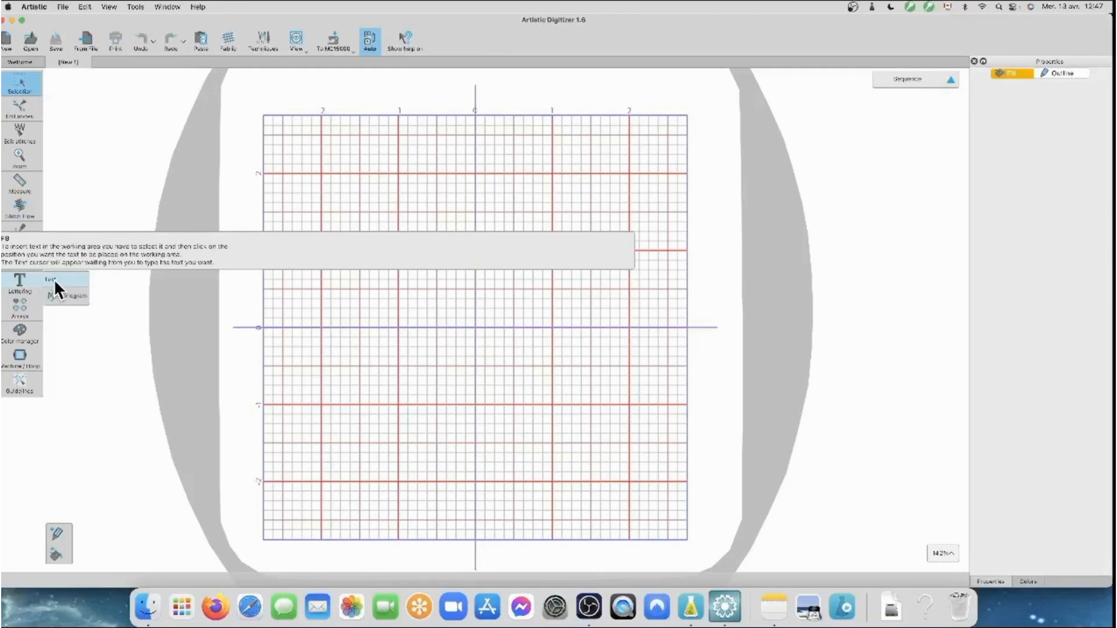
left_click(54, 278)
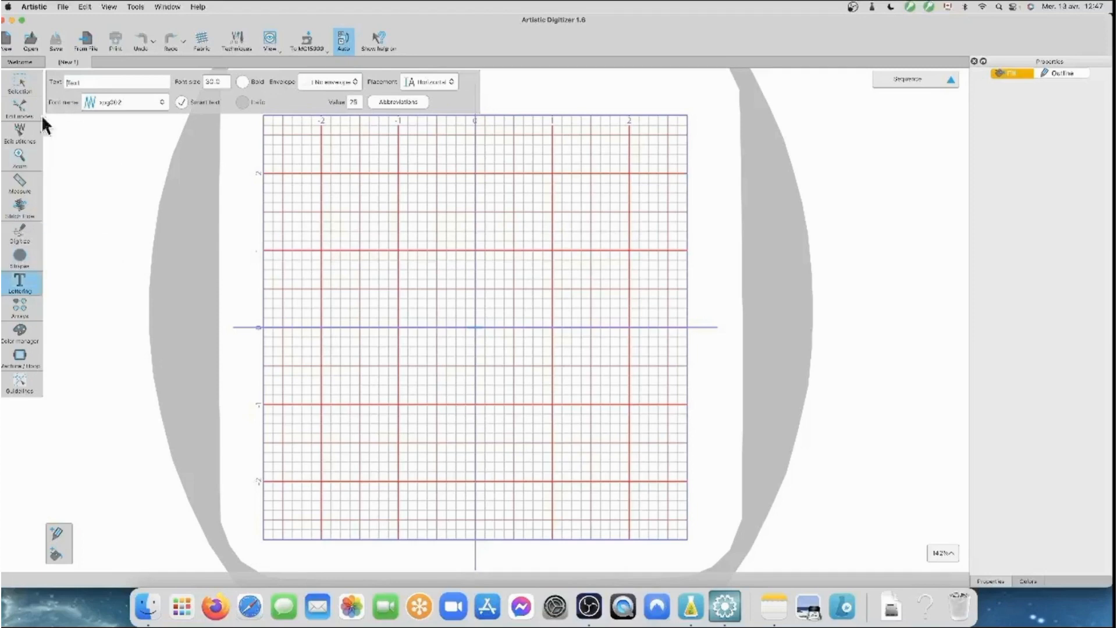
mouse_move(20, 278)
left_click(49, 280)
left_click(49, 62)
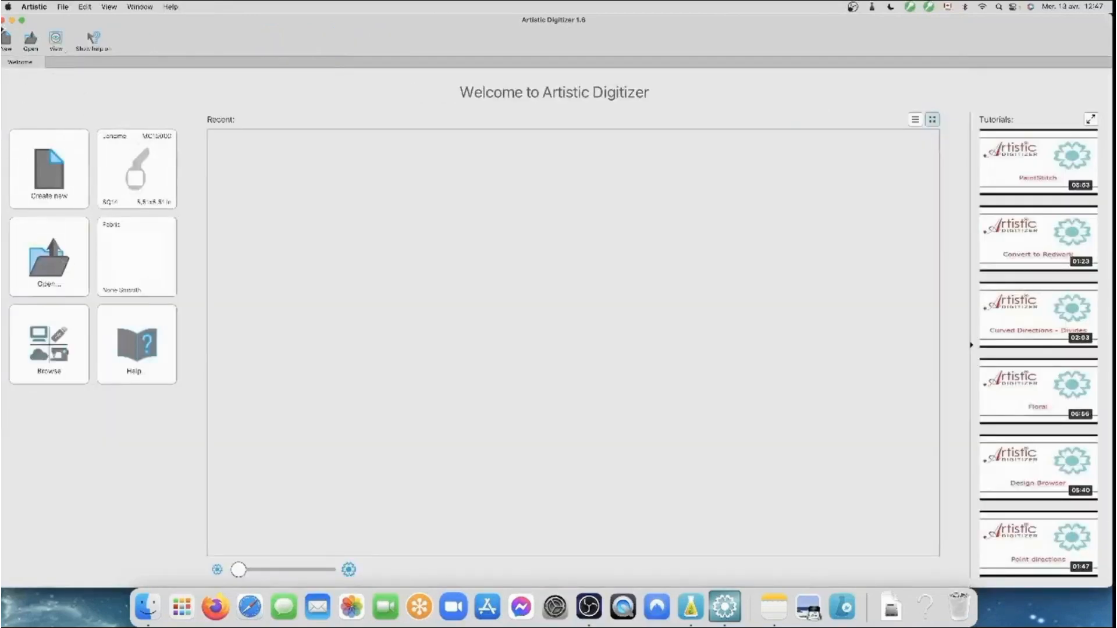
- Create a new blank design and start the Text lettering tool
left_click(7, 39)
mouse_move(20, 294)
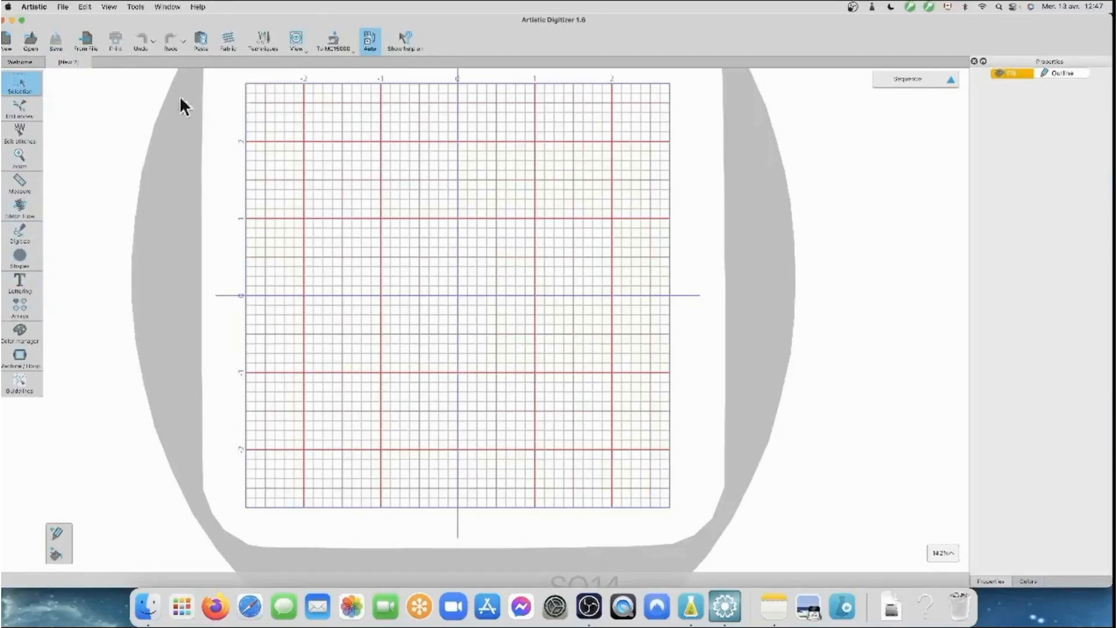
mouse_move(26, 273)
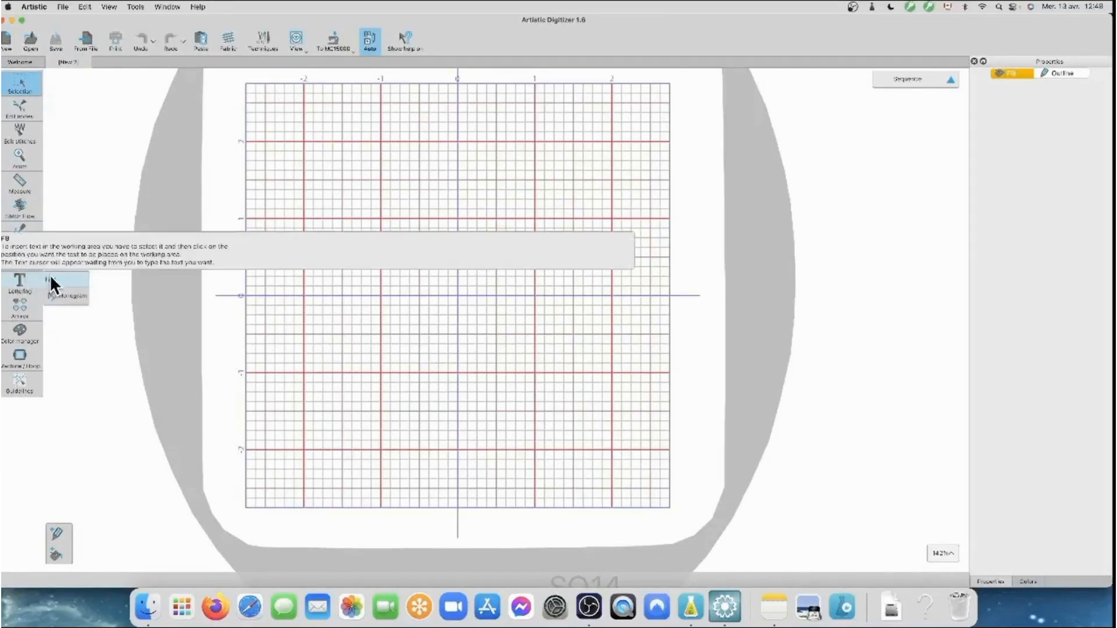
left_click(50, 278)
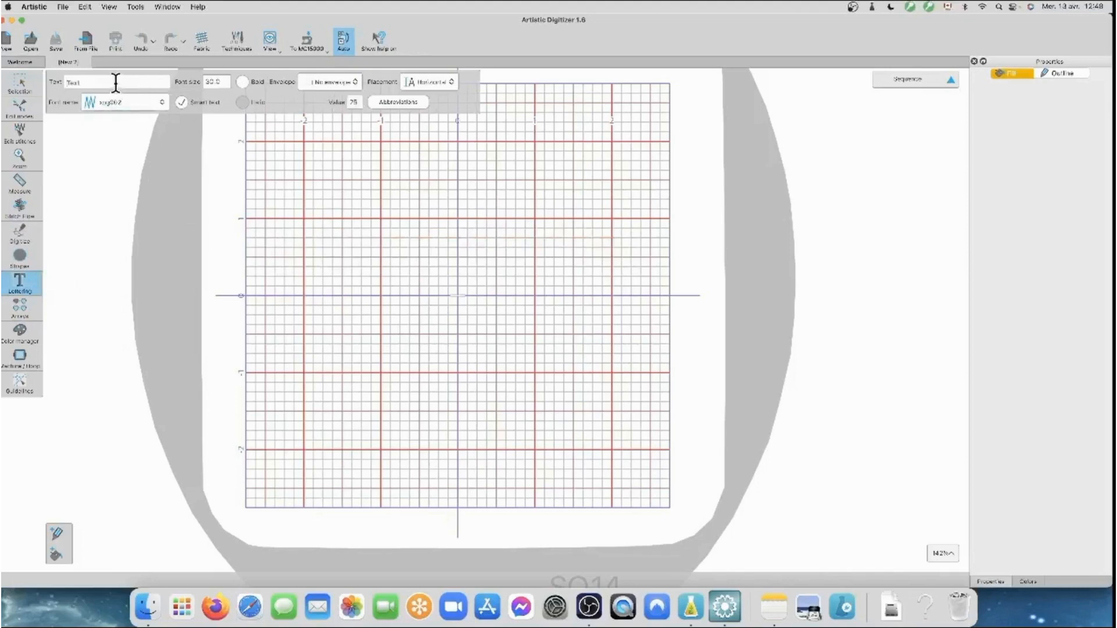
type("janome")
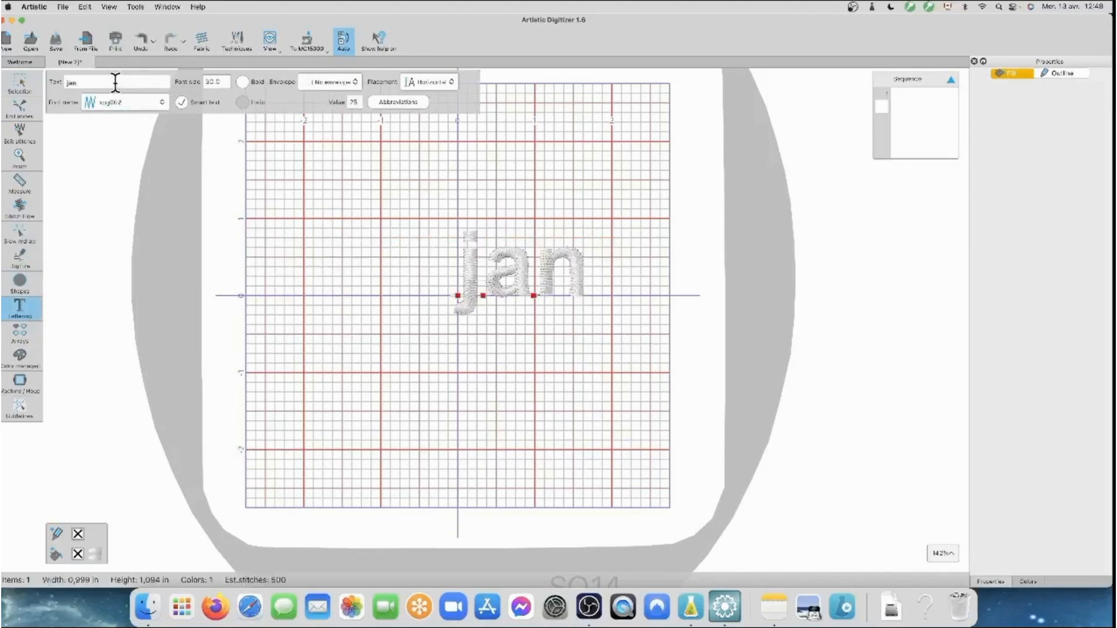
key("BackSpace")
key("BackSpace")
key("BackSpace")
key("BackSpace")
key("BackSpace")
key("BackSpace")
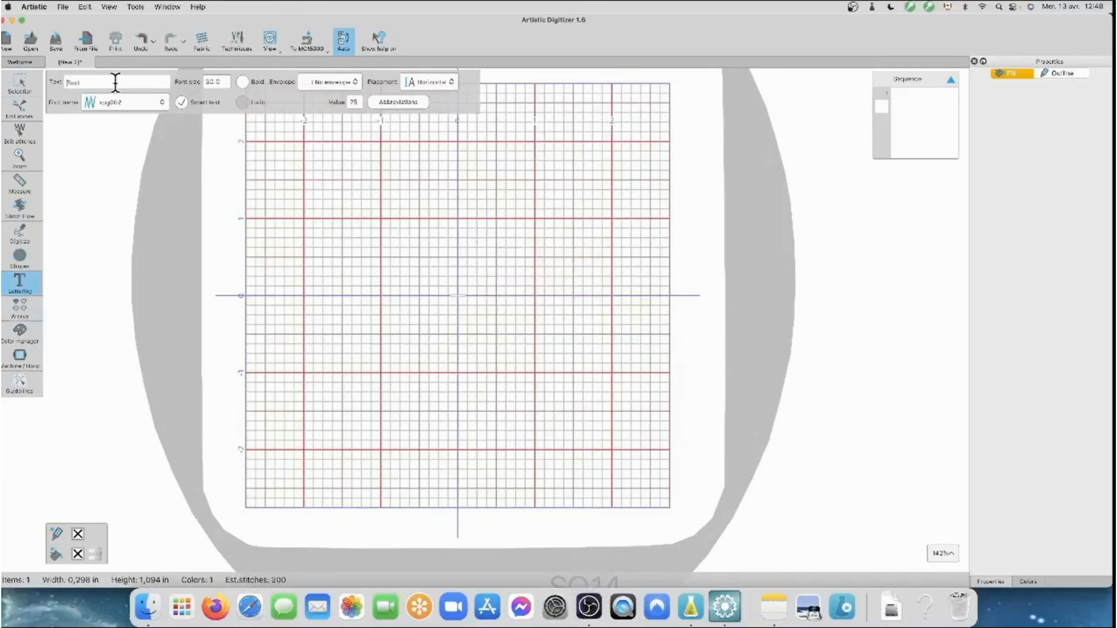
- Enter JANOME in capitals as the lettering text and centre the lettering in the SQ14 hoop
type("JANOME")
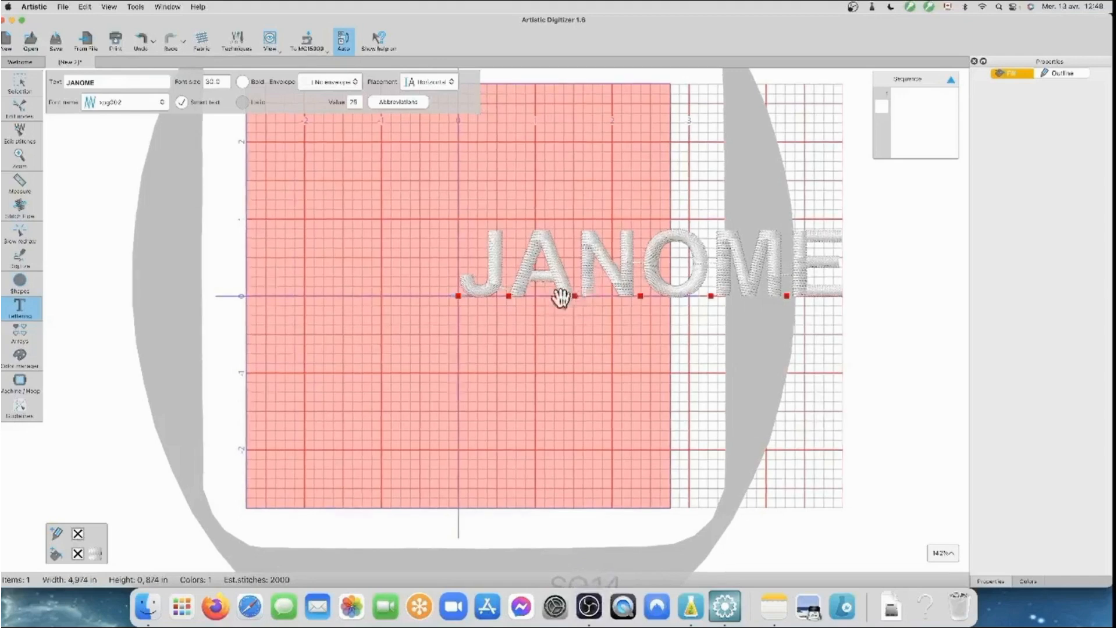
left_click(20, 85)
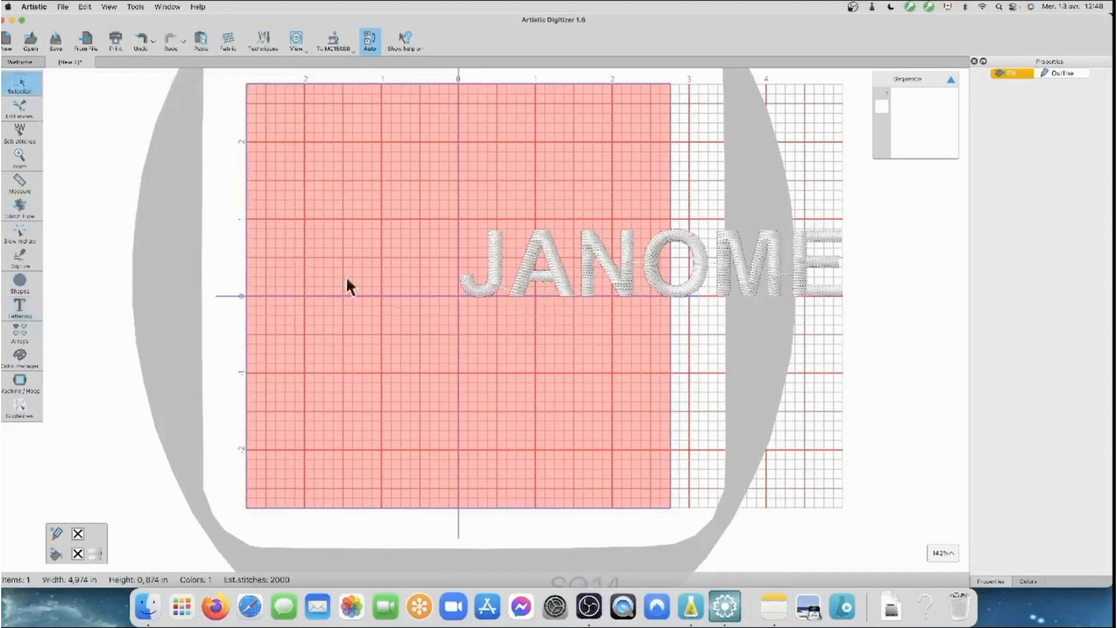
left_click(557, 271)
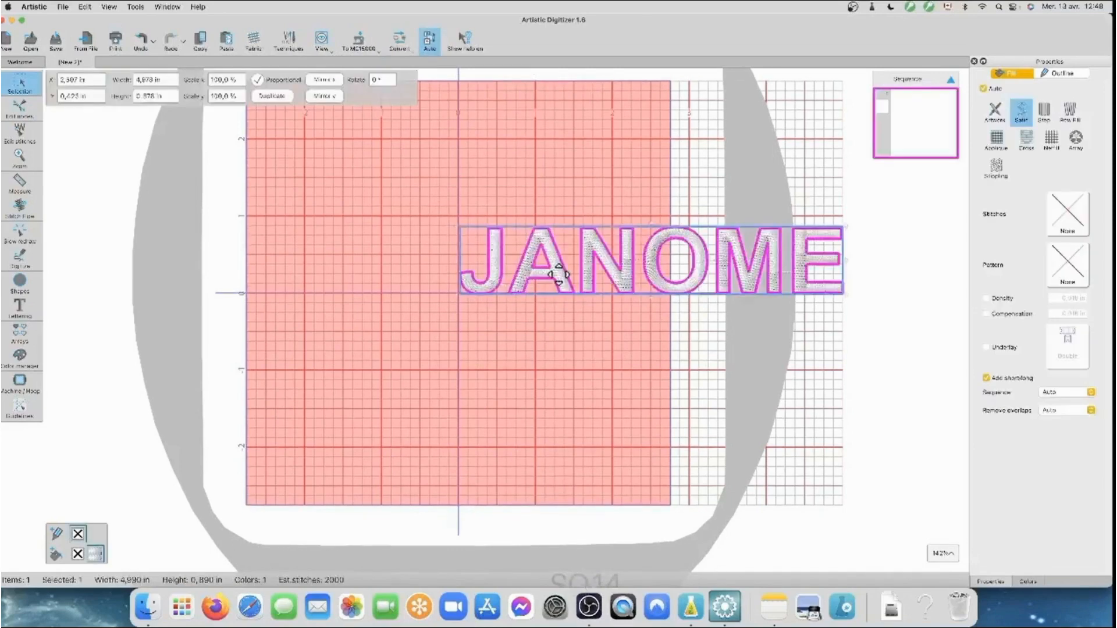
left_click(379, 51)
left_click(378, 102)
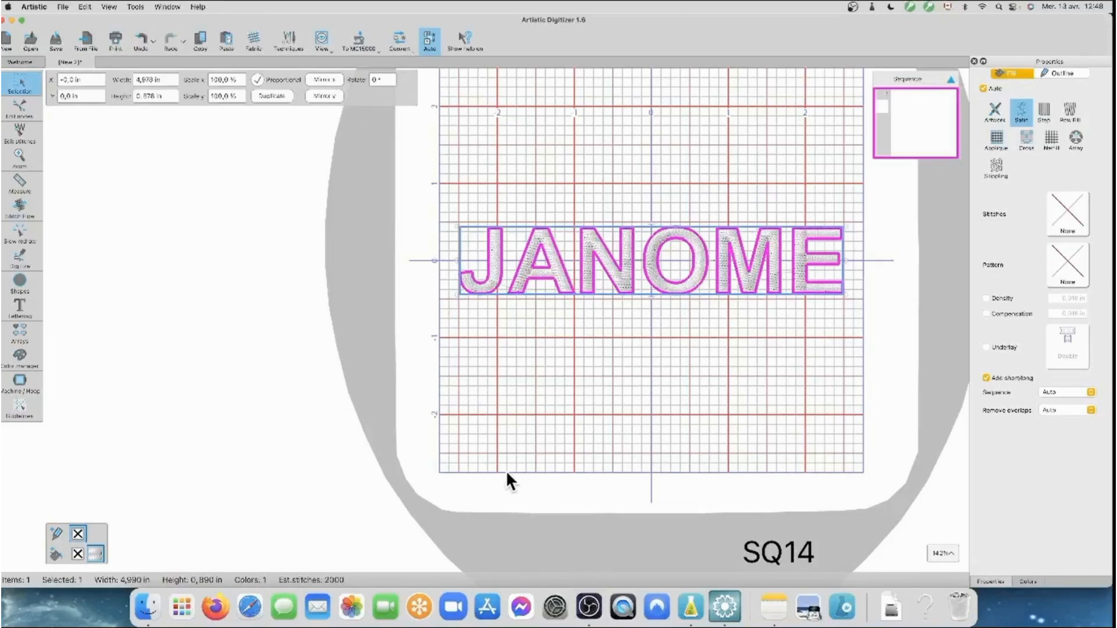
- Review the interface language options in the general preferences and close the dialog without applying anything
left_click(32, 7)
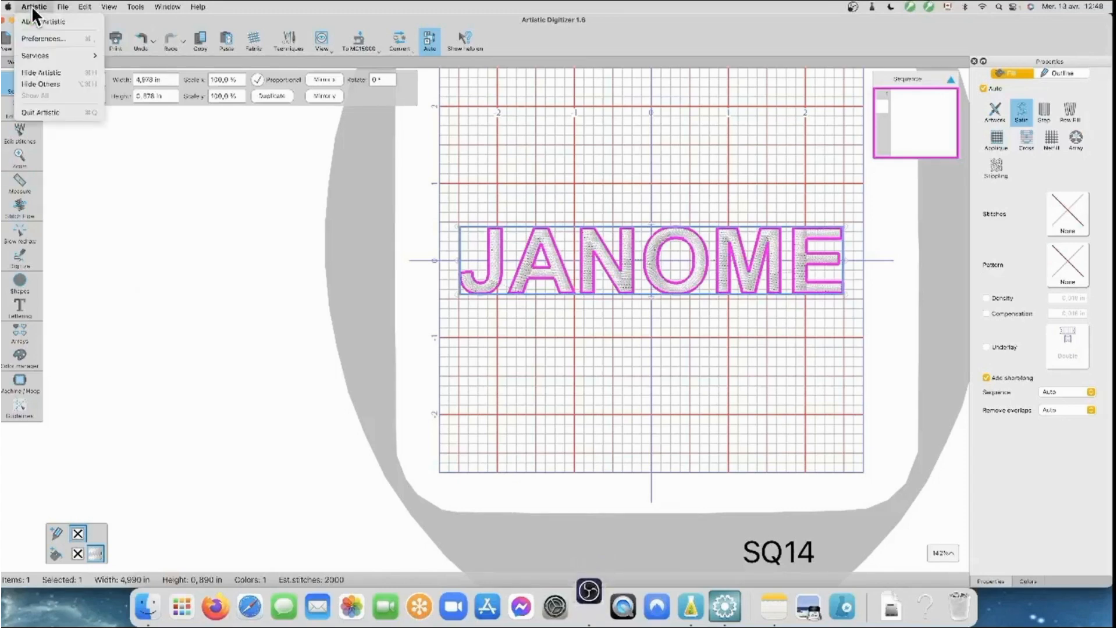
left_click(31, 38)
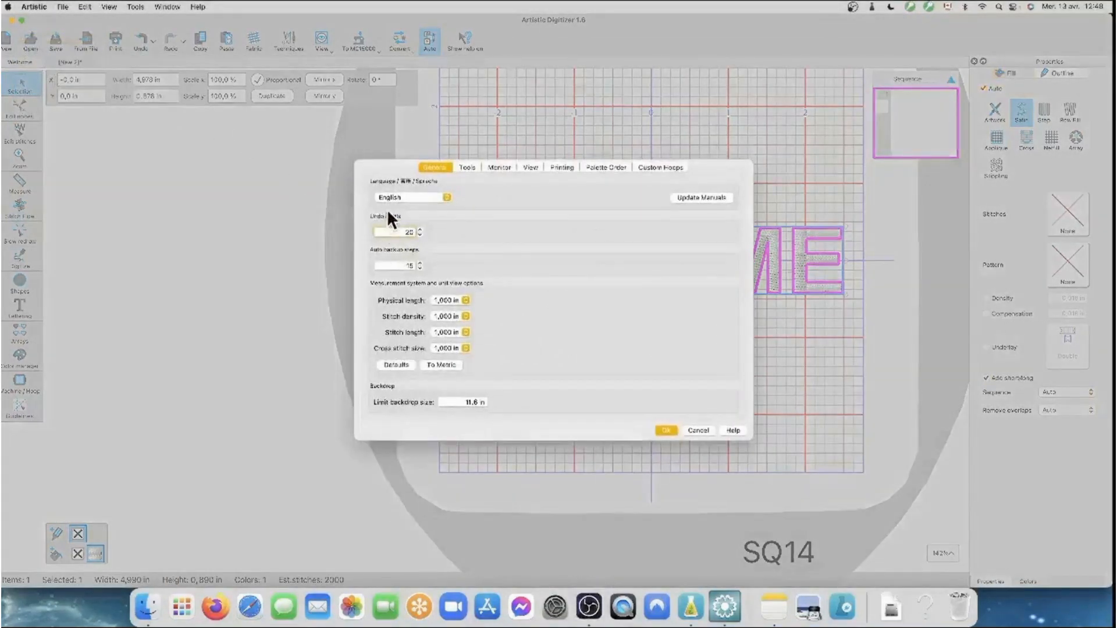
left_click(444, 197)
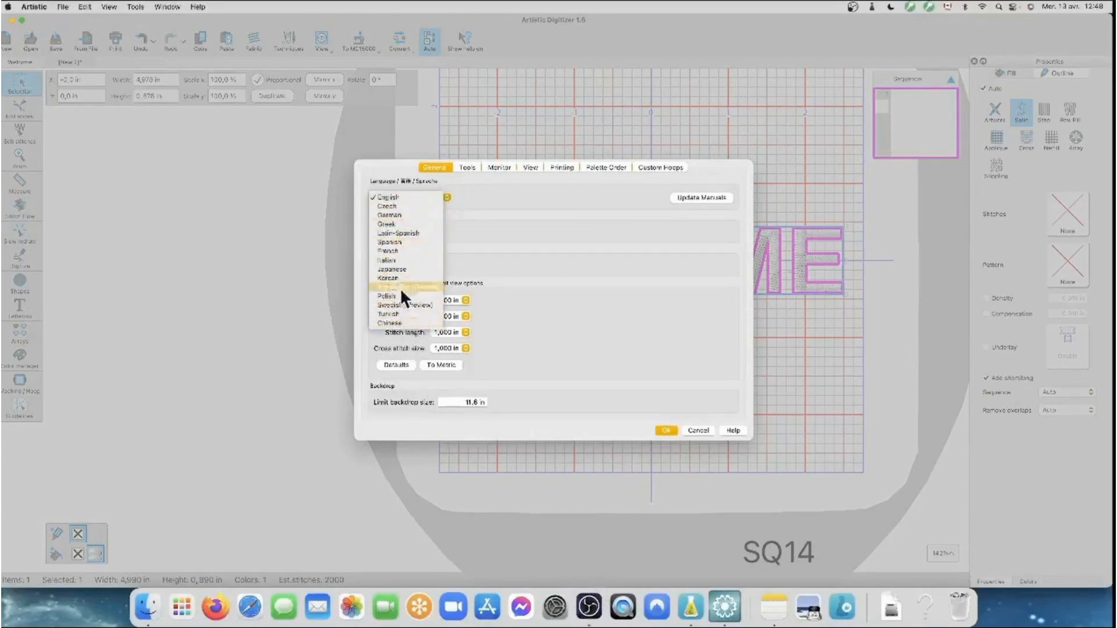
left_click(385, 196)
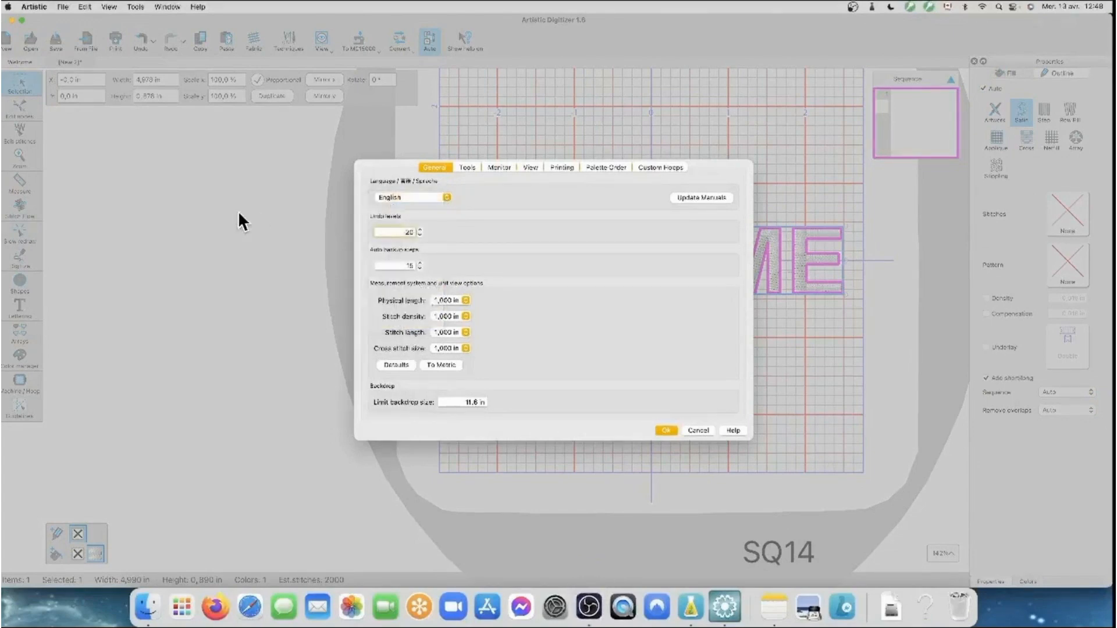
left_click(697, 431)
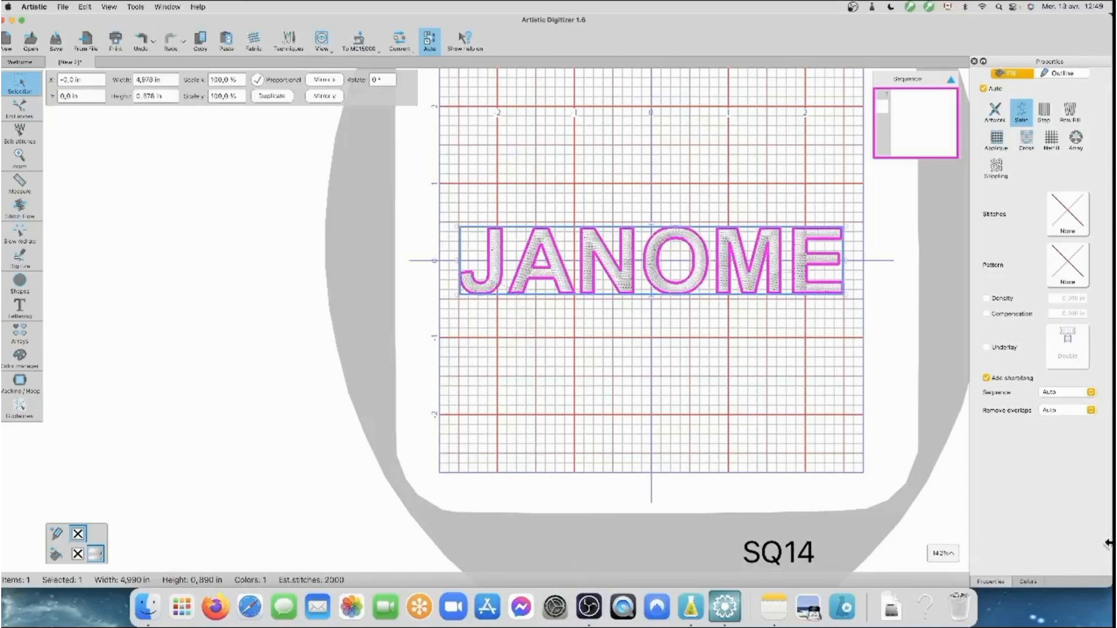
- Compare the design at 100% zoom, fitted to the entire design, and fitted together with the hoop using Zoom All
left_click(942, 553)
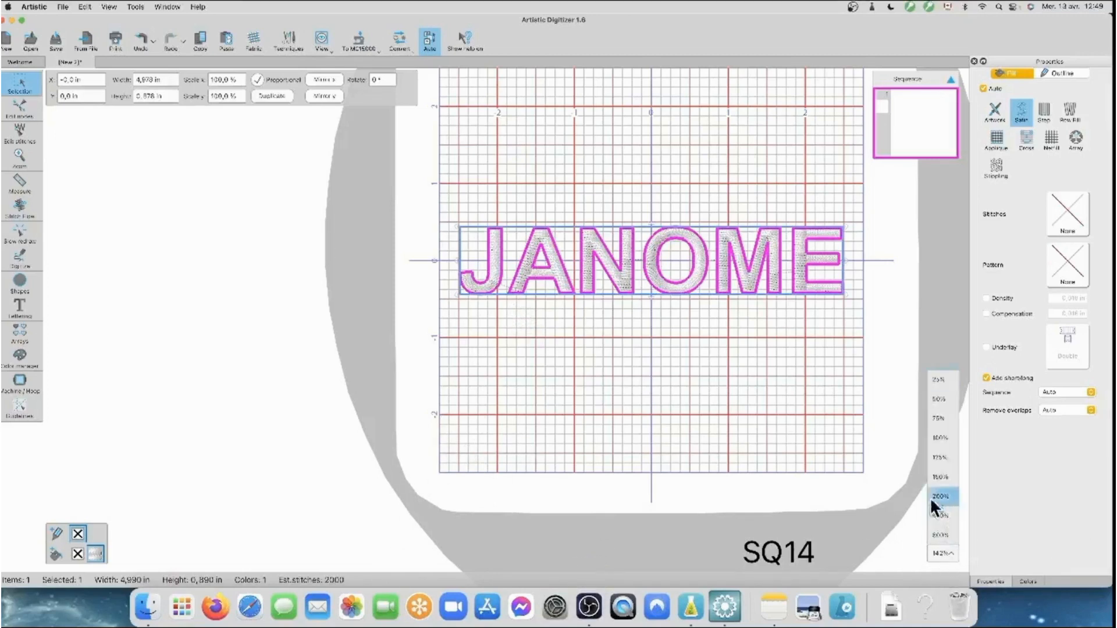
left_click(934, 437)
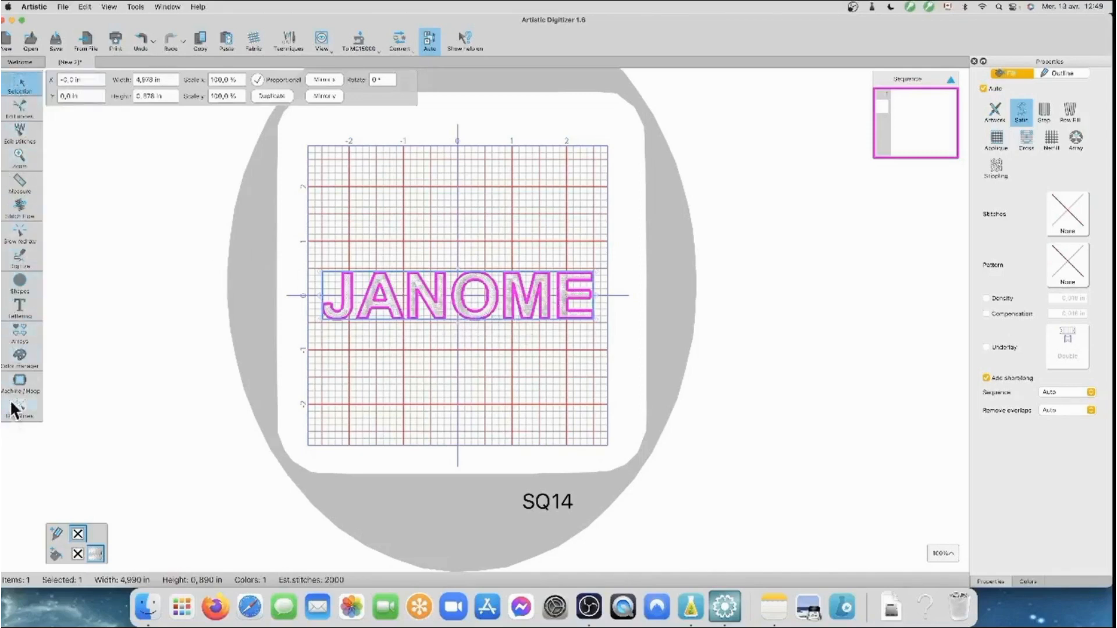
mouse_move(10, 169)
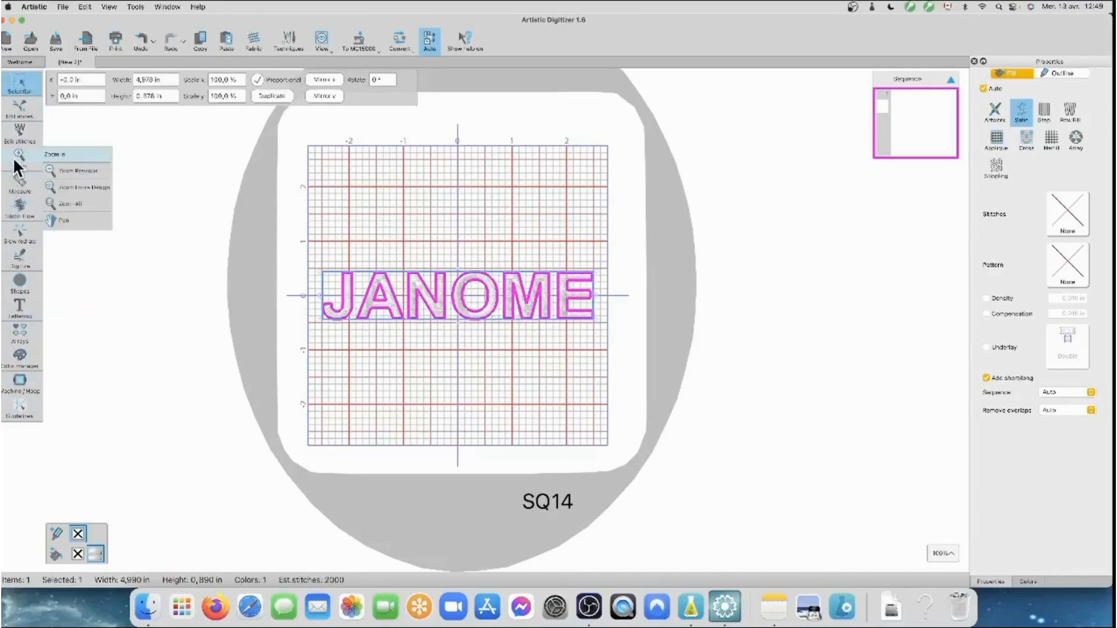
left_click(86, 187)
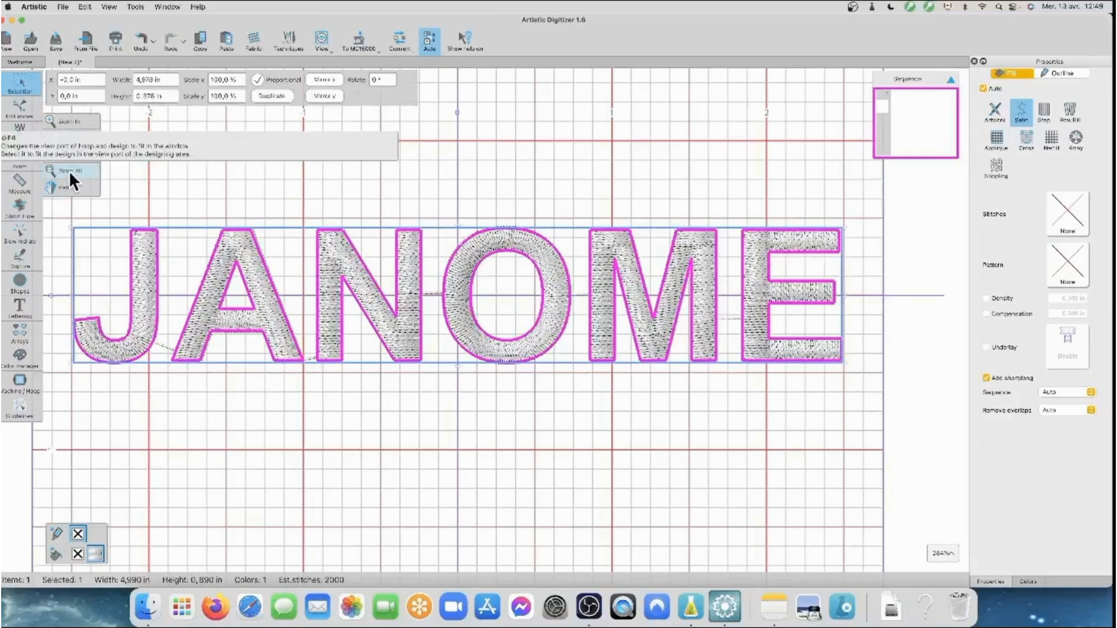
left_click(68, 170)
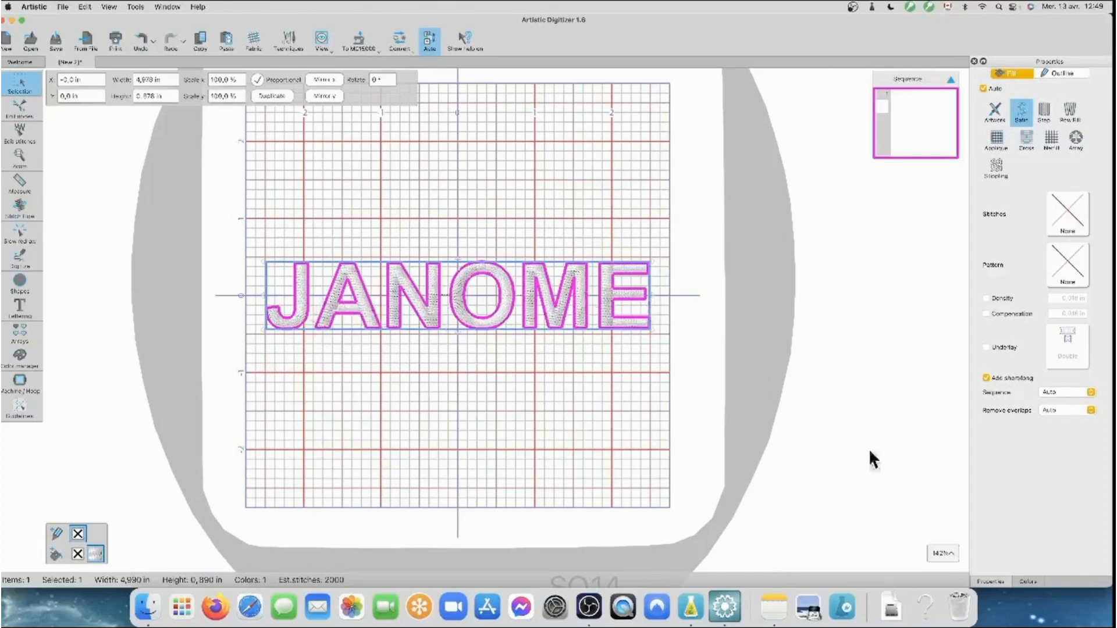
- Set the fill color of the JANOME lettering to 225 Red
left_click(1029, 581)
left_click(1094, 533)
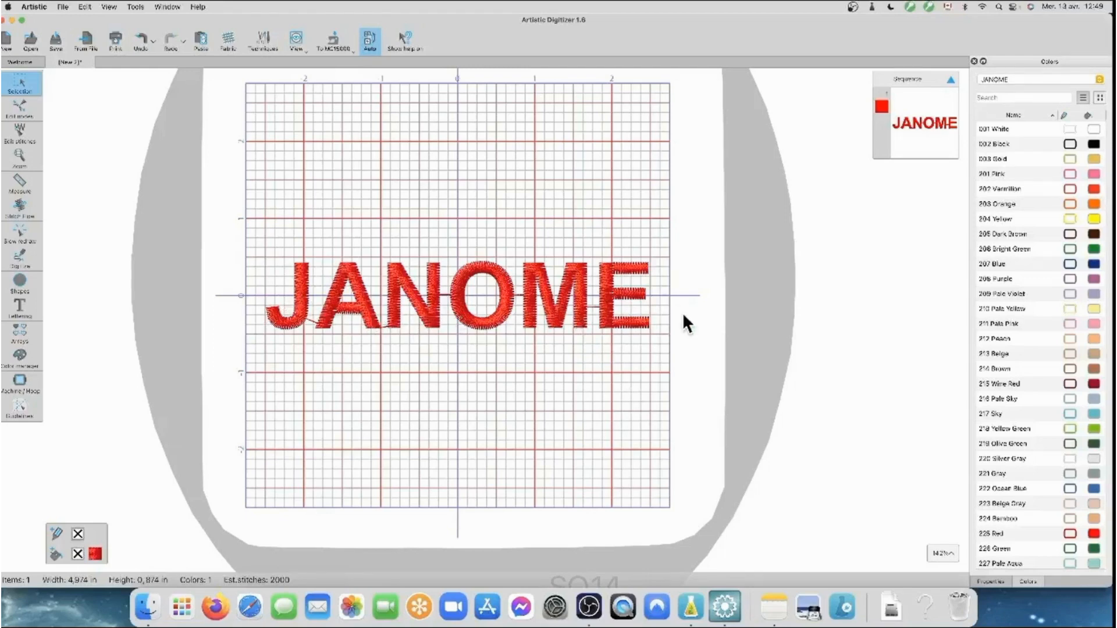
- Draw an open straight outline shape about 4.8 in long horizontally through the middle of the JANOME lettering, and deselect it
scroll(682, 312, "down", 1)
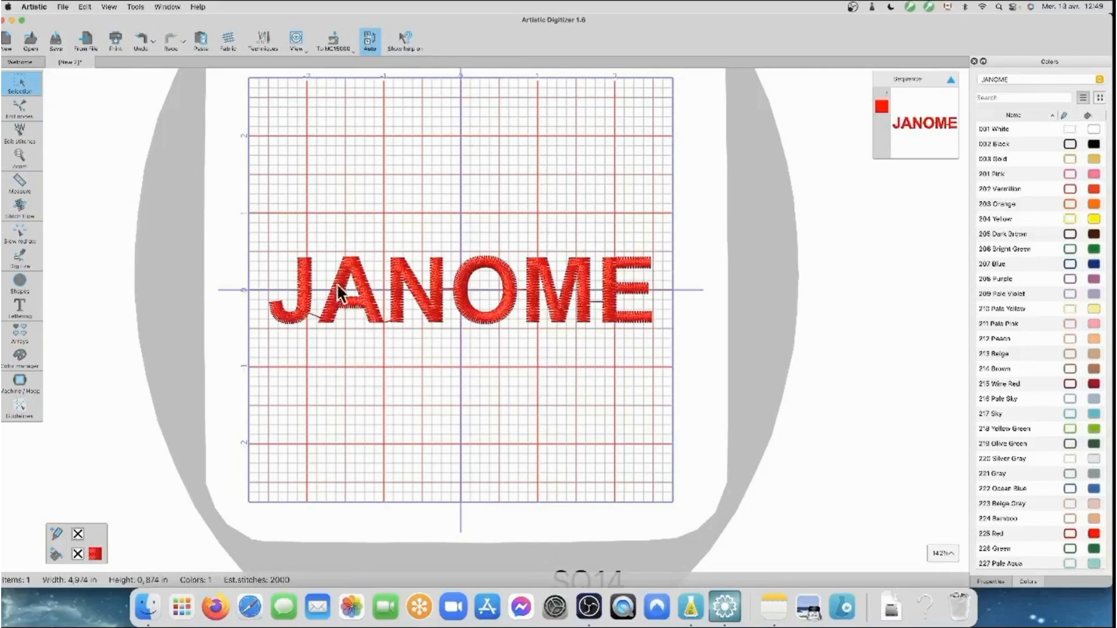
left_click(368, 294)
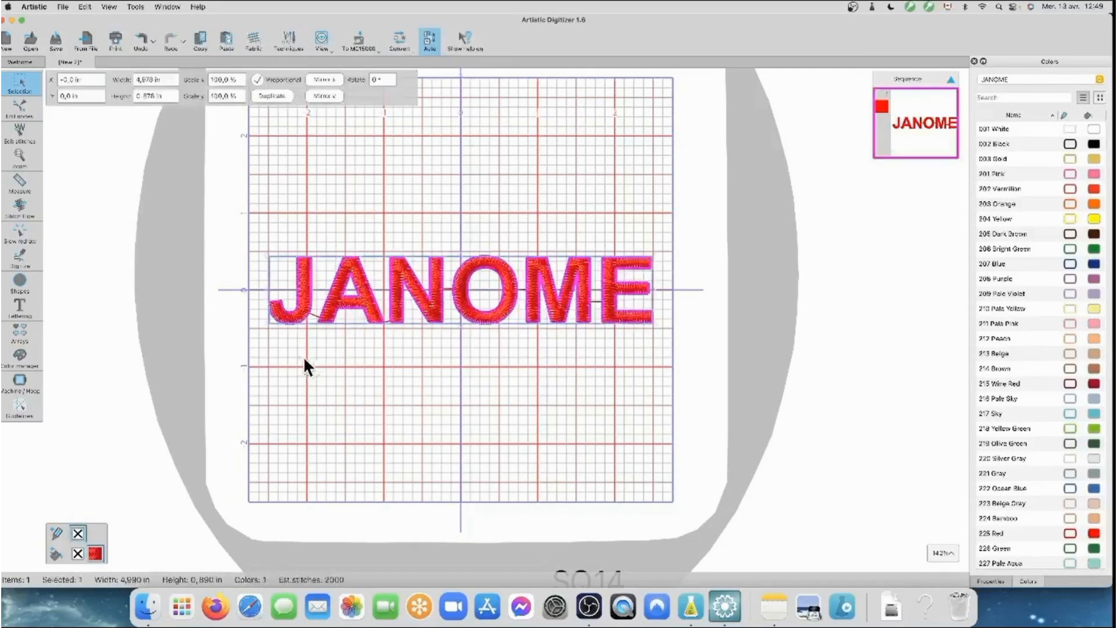
left_click(20, 259)
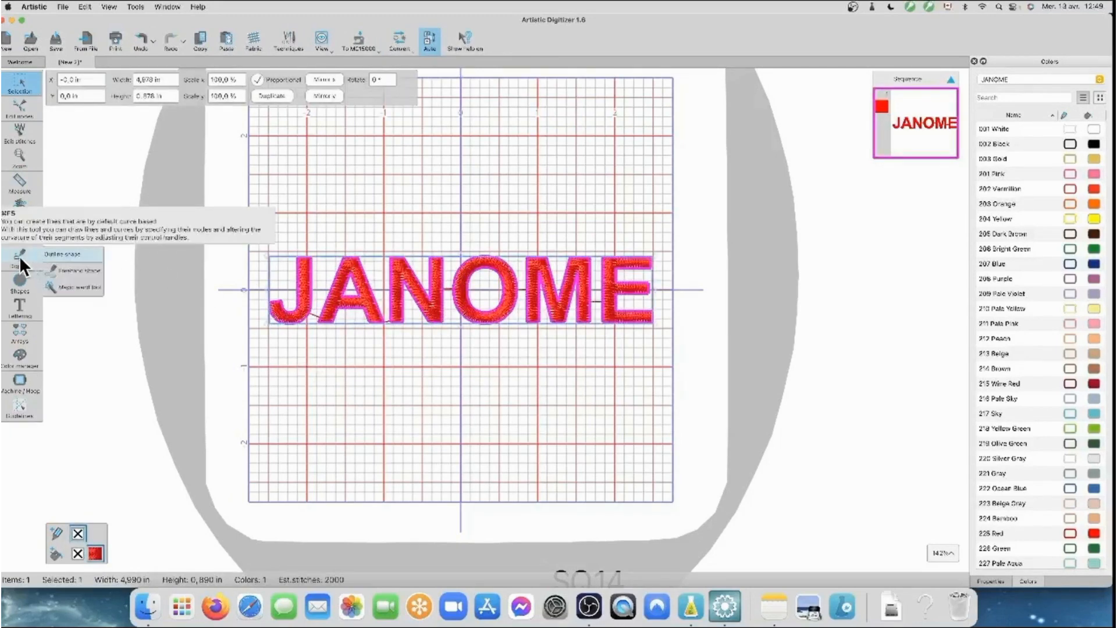
left_click(69, 252)
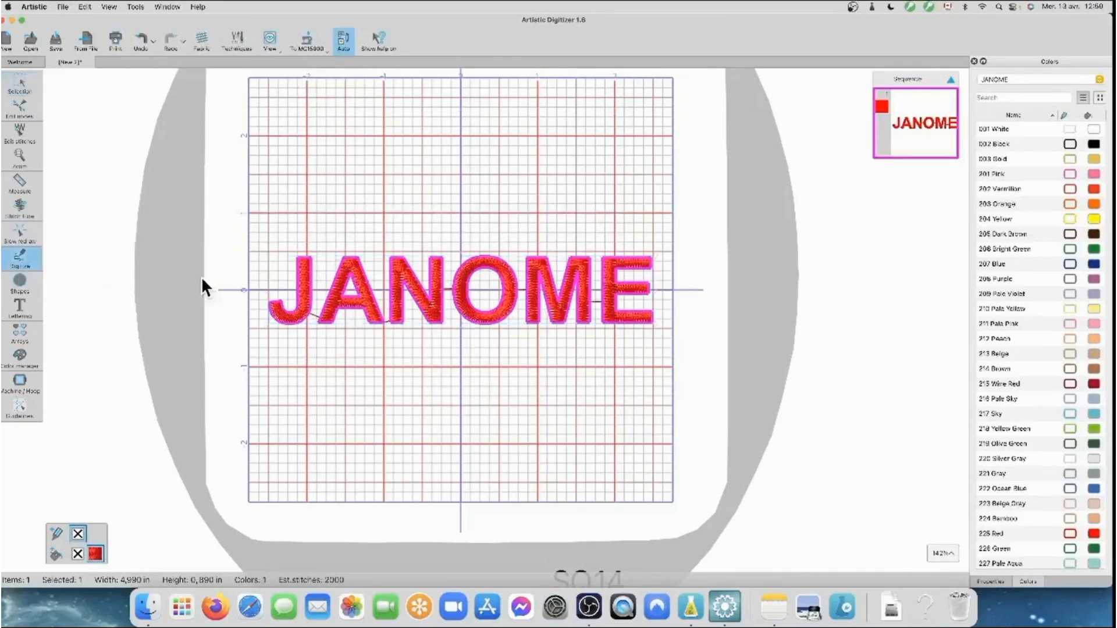
left_click(292, 289)
left_click(657, 291)
left_click(657, 291)
right_click(660, 289)
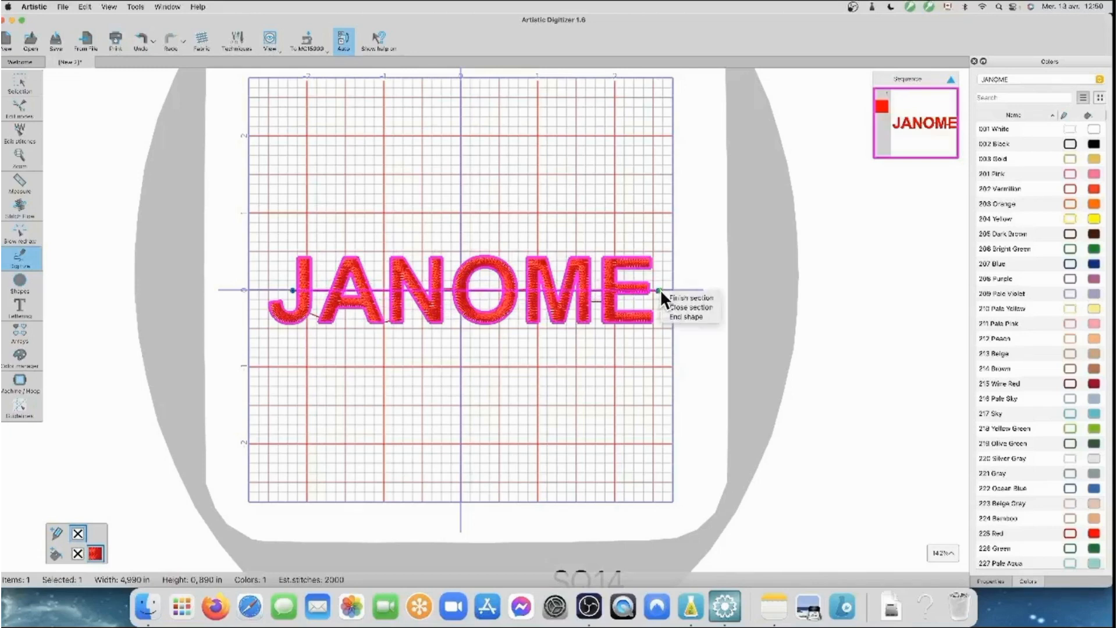
left_click(682, 318)
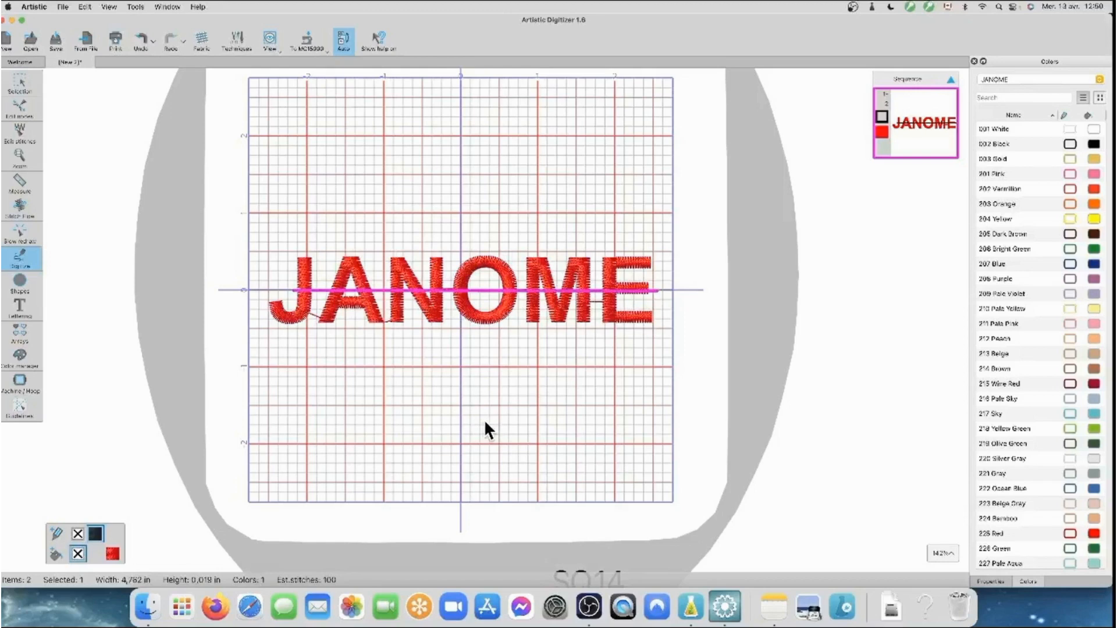
left_click(21, 81)
left_click(221, 215)
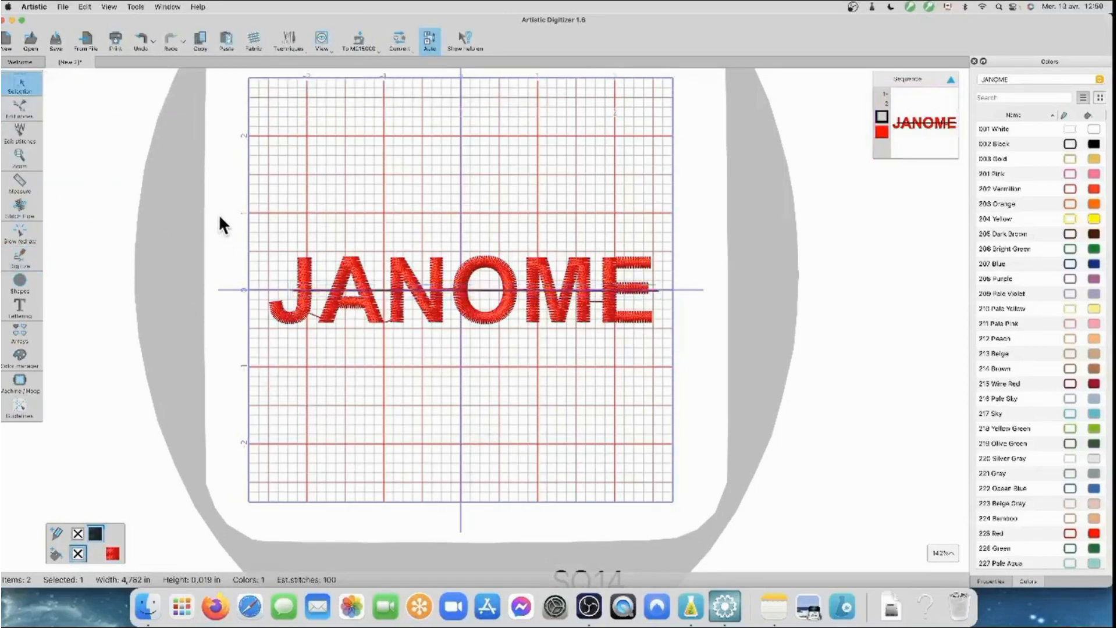
left_click_drag(224, 200, 236, 367)
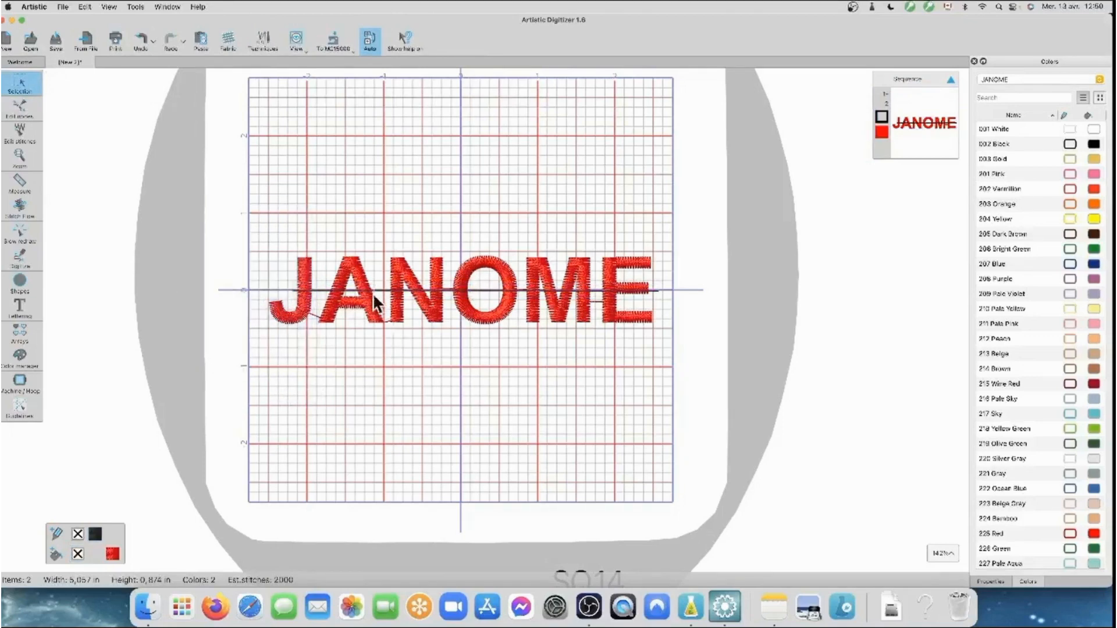
- Cut the JANOME lettering along the straight outline with the Knife operation and deselect the pieces
left_click_drag(253, 225, 669, 360)
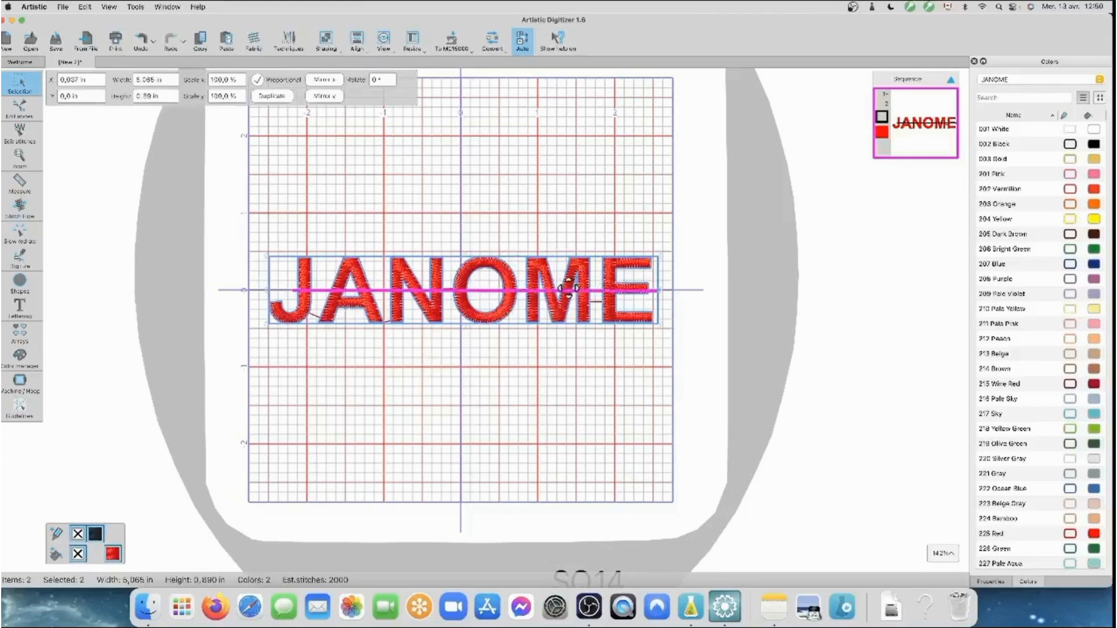
right_click(568, 288)
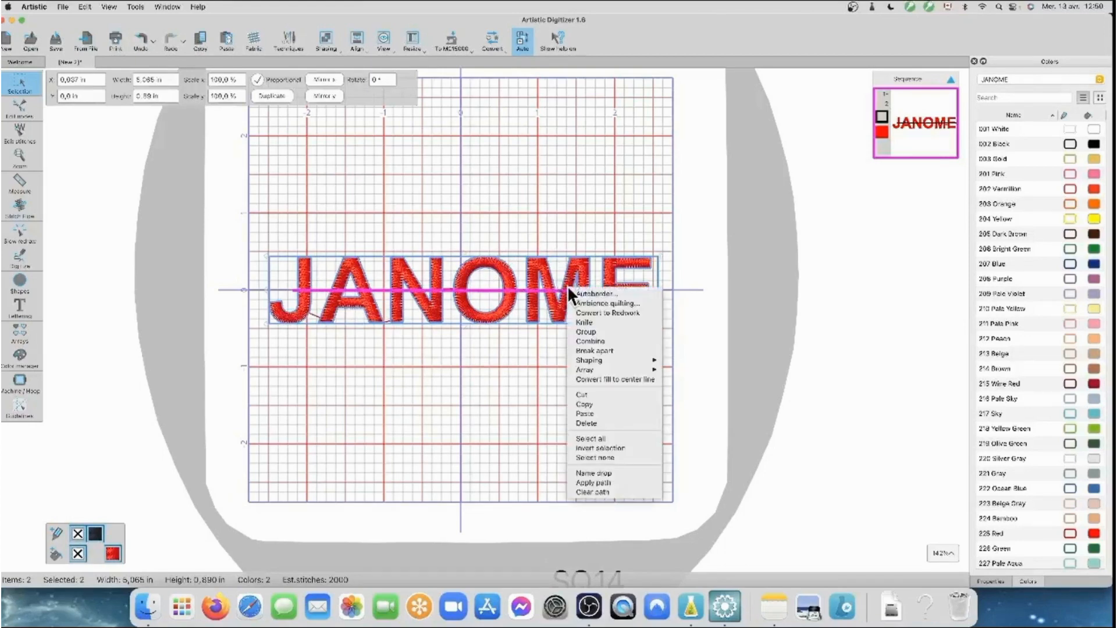
left_click(581, 317)
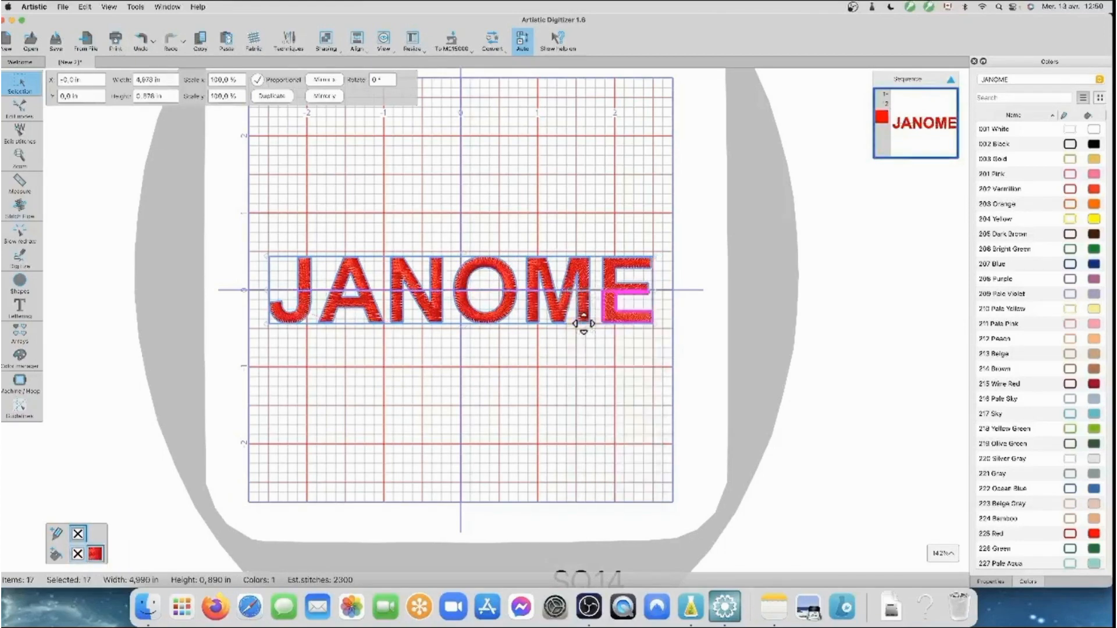
left_click(790, 310)
- Move the lower halves of the letters about 0.6 in down, undo the move and deselect them
left_click_drag(667, 340, 250, 289)
left_click_drag(464, 315, 463, 361)
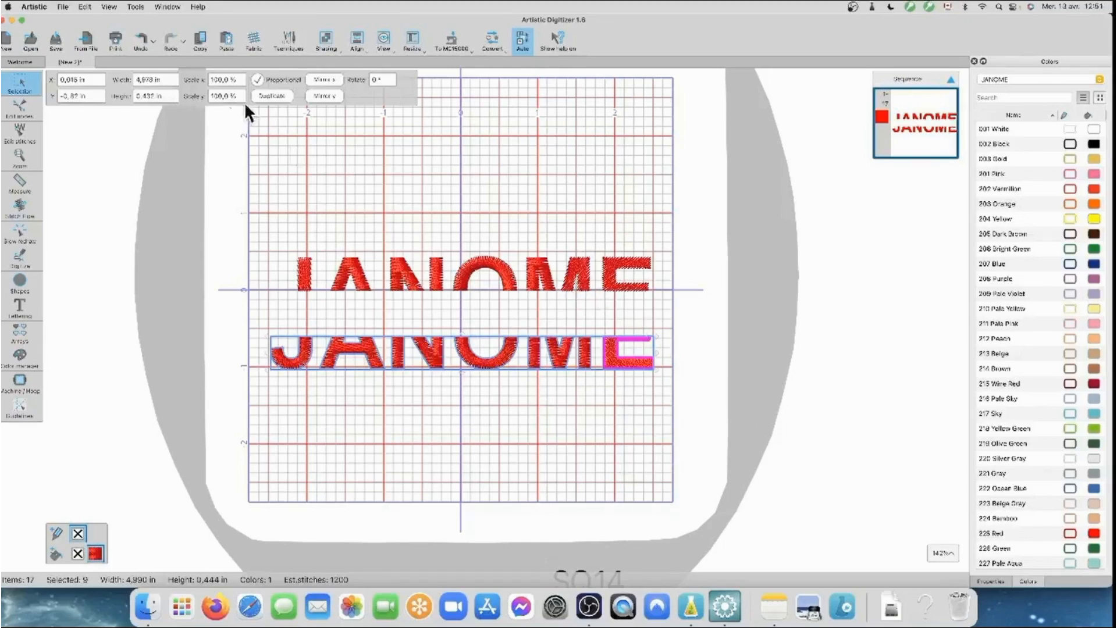
left_click(140, 42)
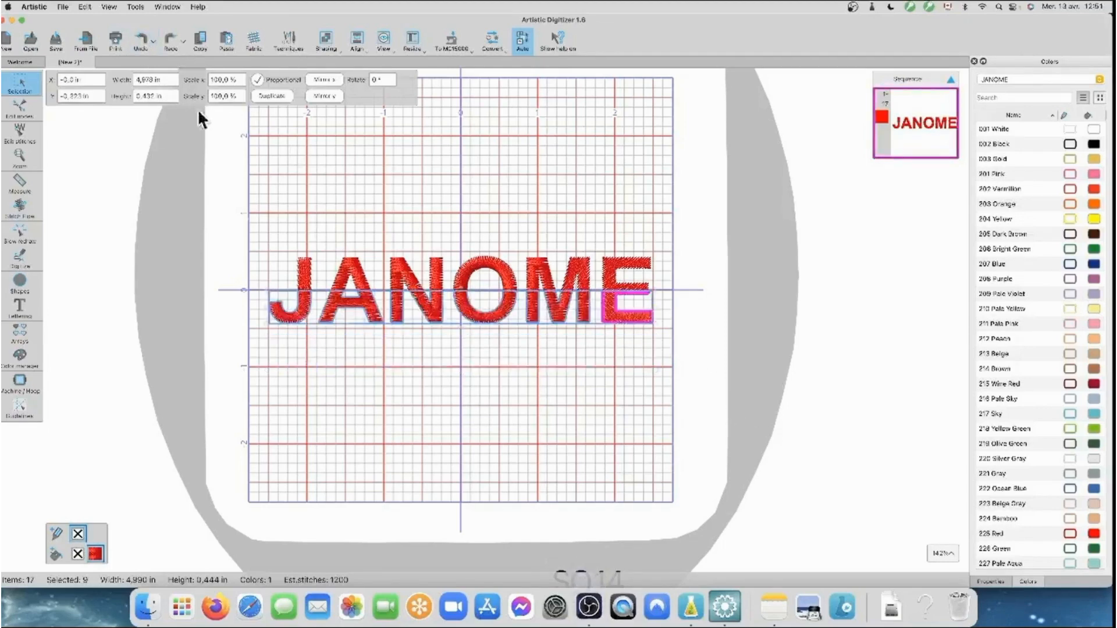
left_click(399, 386)
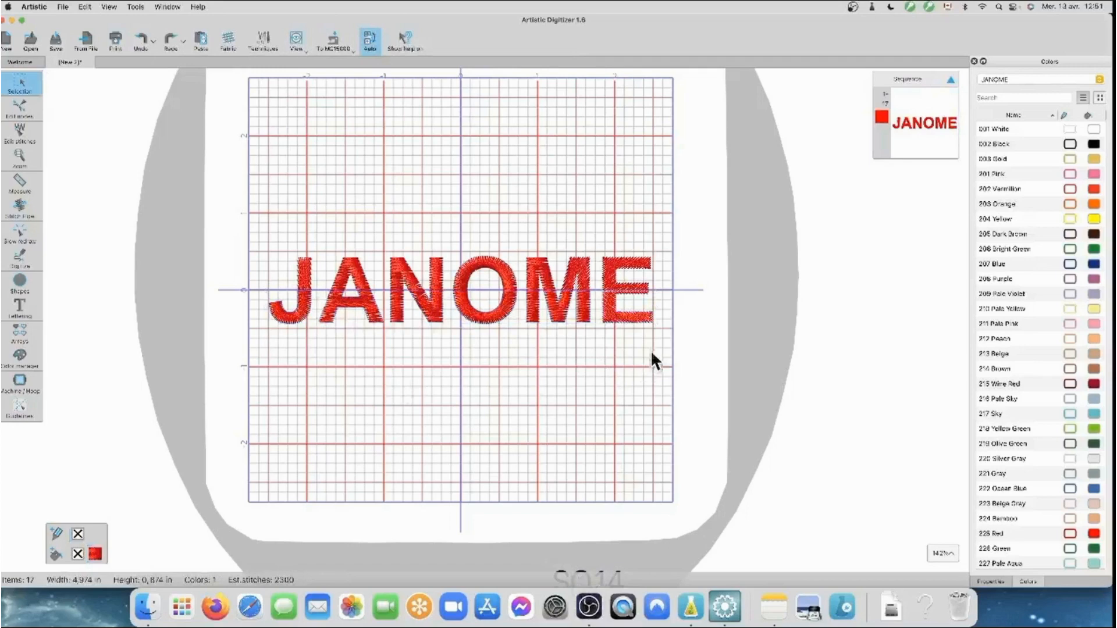
- Move the lower letter halves about 0.44 in down again and fill them with 204 Yellow
left_click_drag(667, 337, 248, 285)
left_click_drag(476, 312, 544, 346)
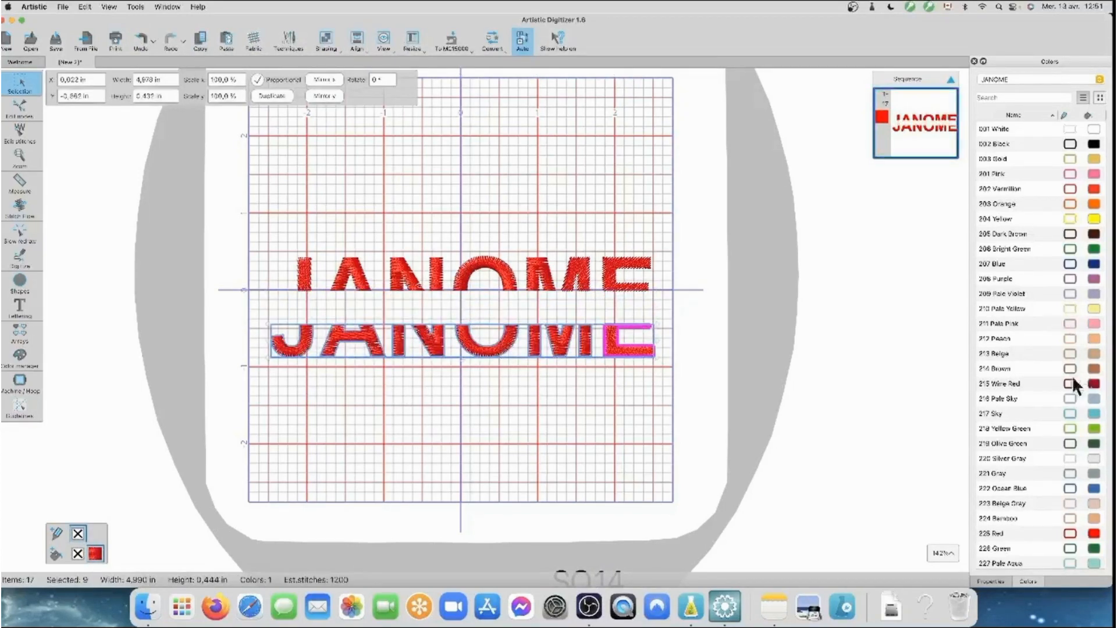
left_click(1092, 219)
left_click(878, 306)
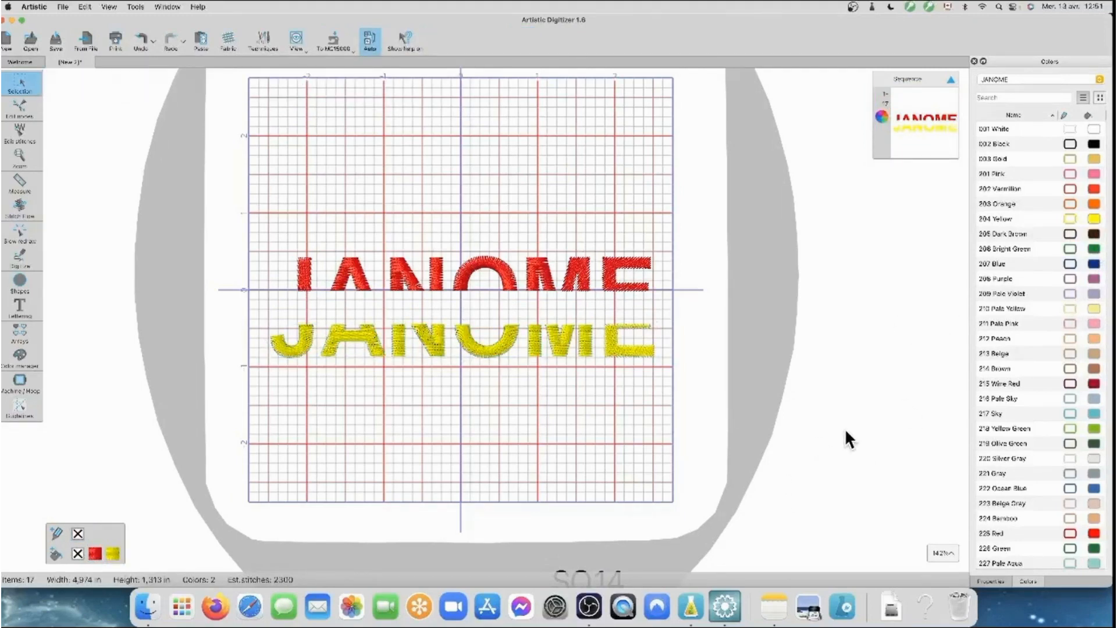
scroll(157, 142, "down", 1)
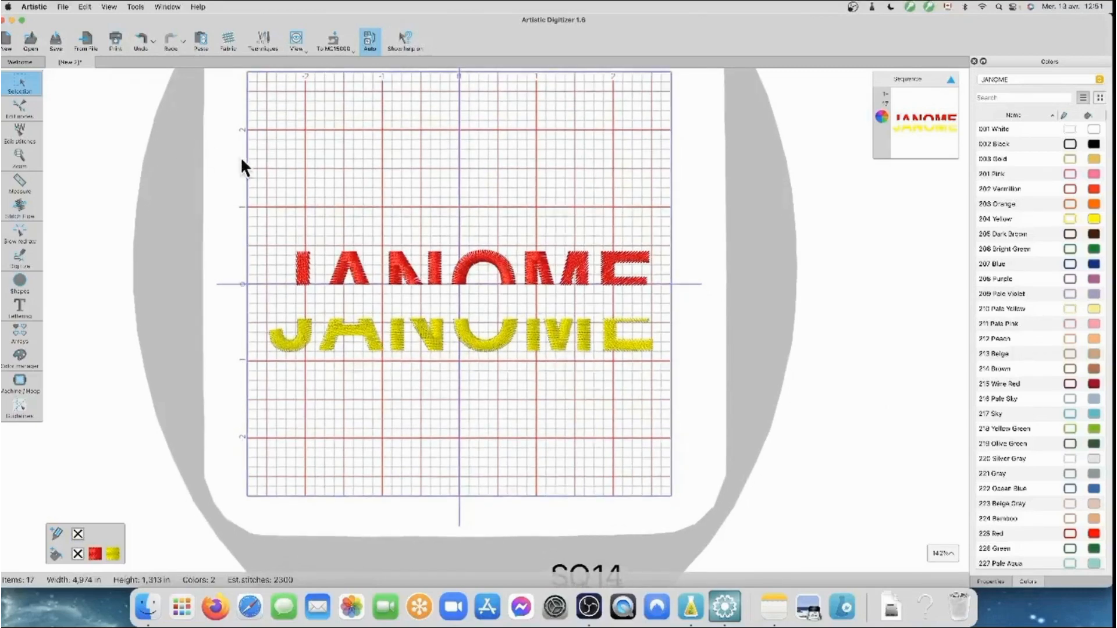
- Undo the yellow fill, the move, the knife cut and the straight outline, leaving only the whole red lettering
left_click(143, 35)
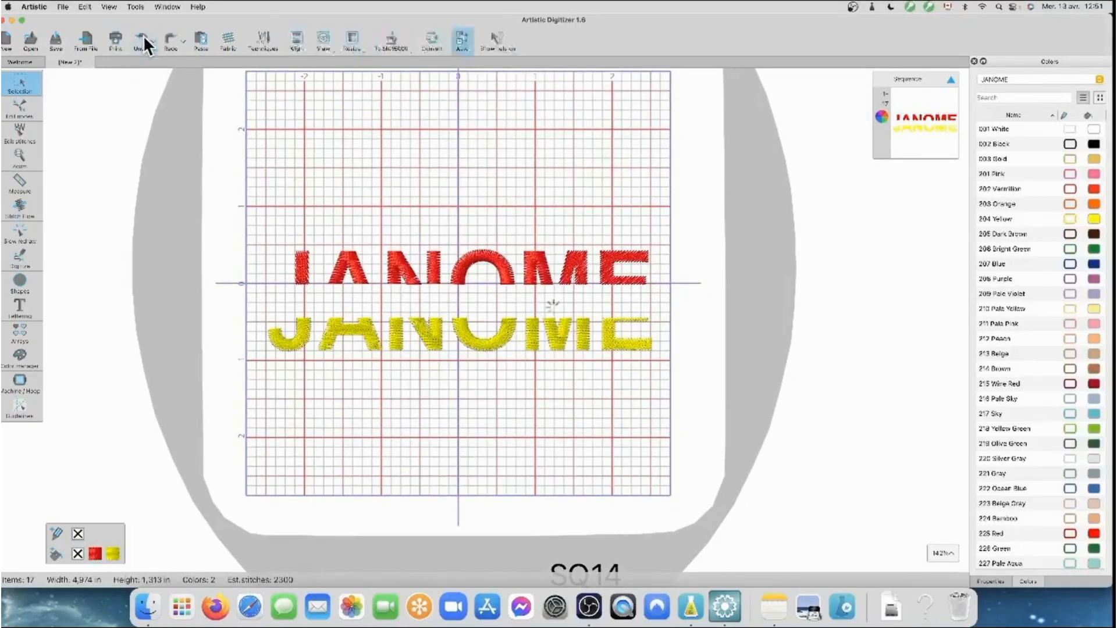
left_click(143, 35)
left_click(143, 35)
left_click(144, 40)
left_click(143, 40)
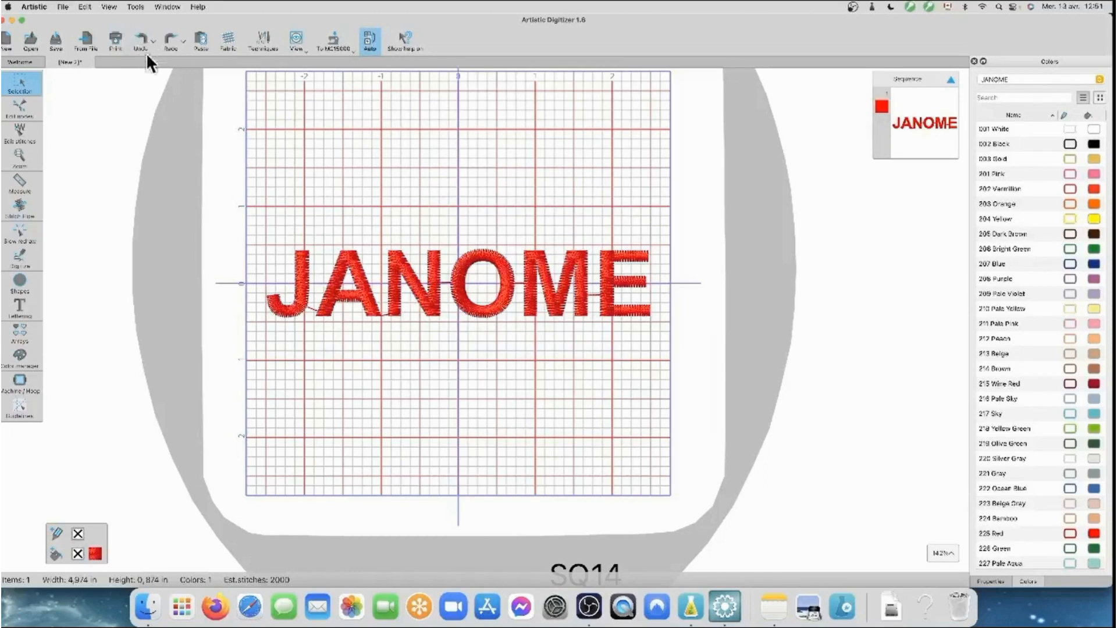
- Draw an open wavy outline shape about 4.6 in wide and 0.67 in high across the JANOME lettering
left_click(19, 254)
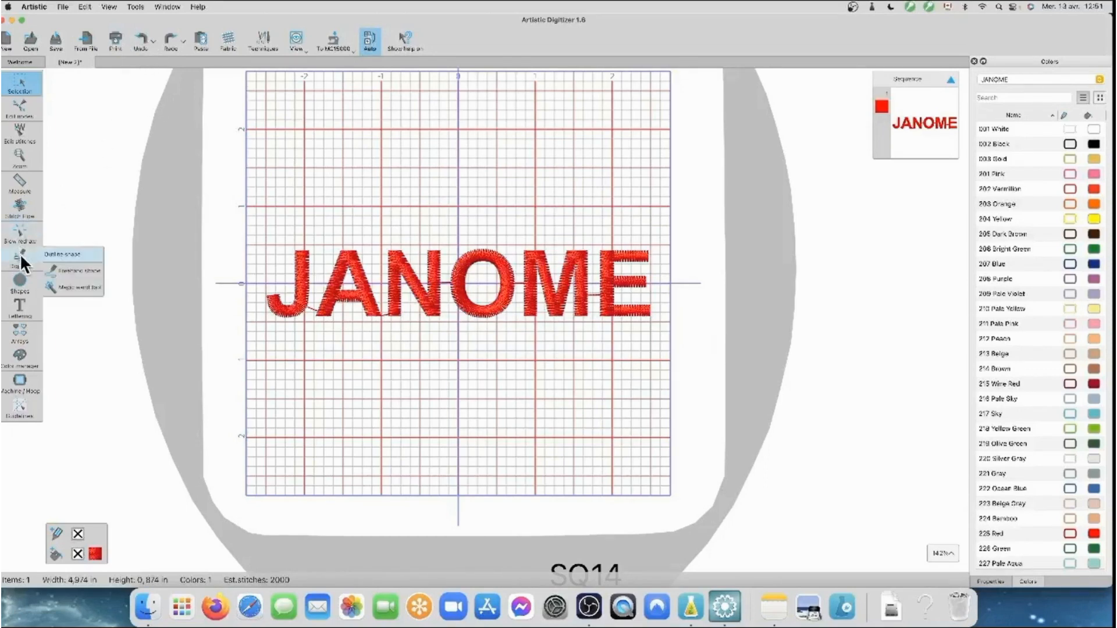
left_click(57, 256)
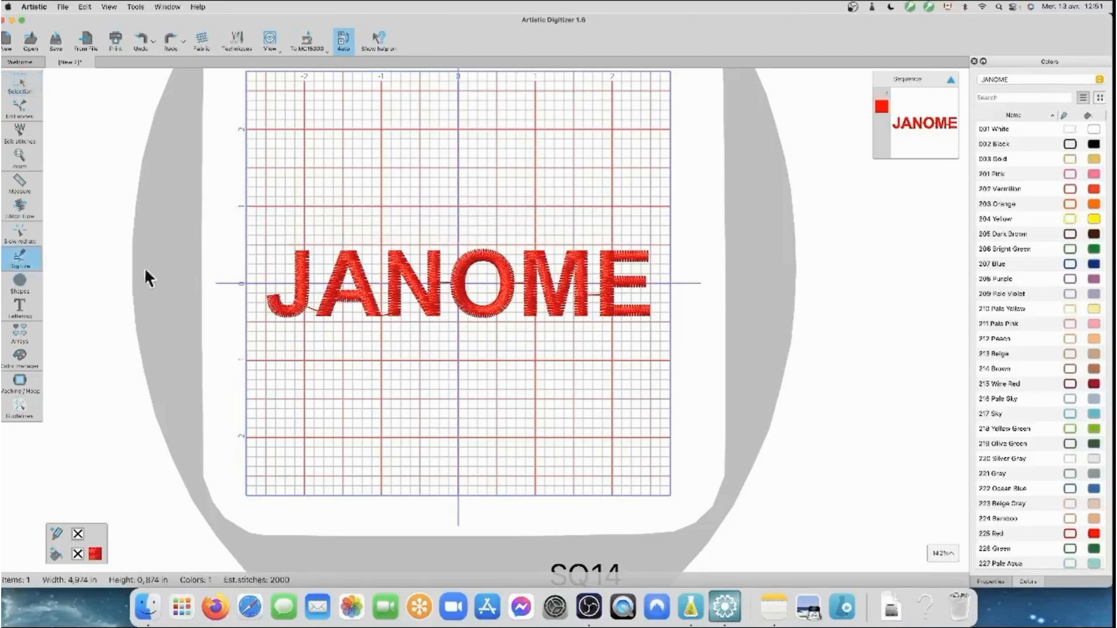
left_click(285, 271)
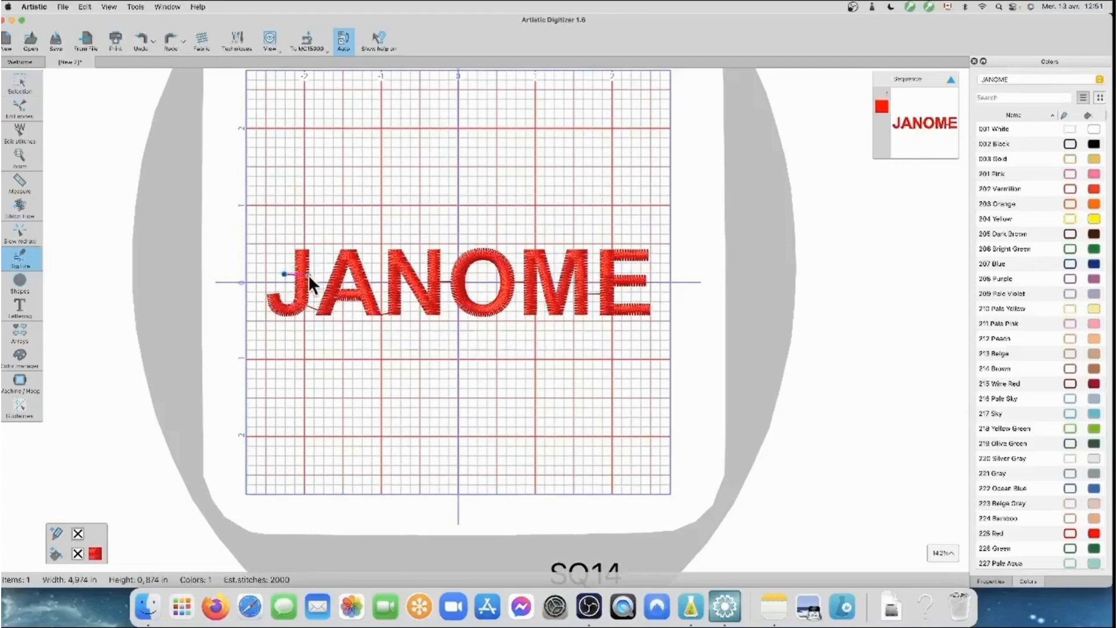
scroll(316, 273, "up", 1)
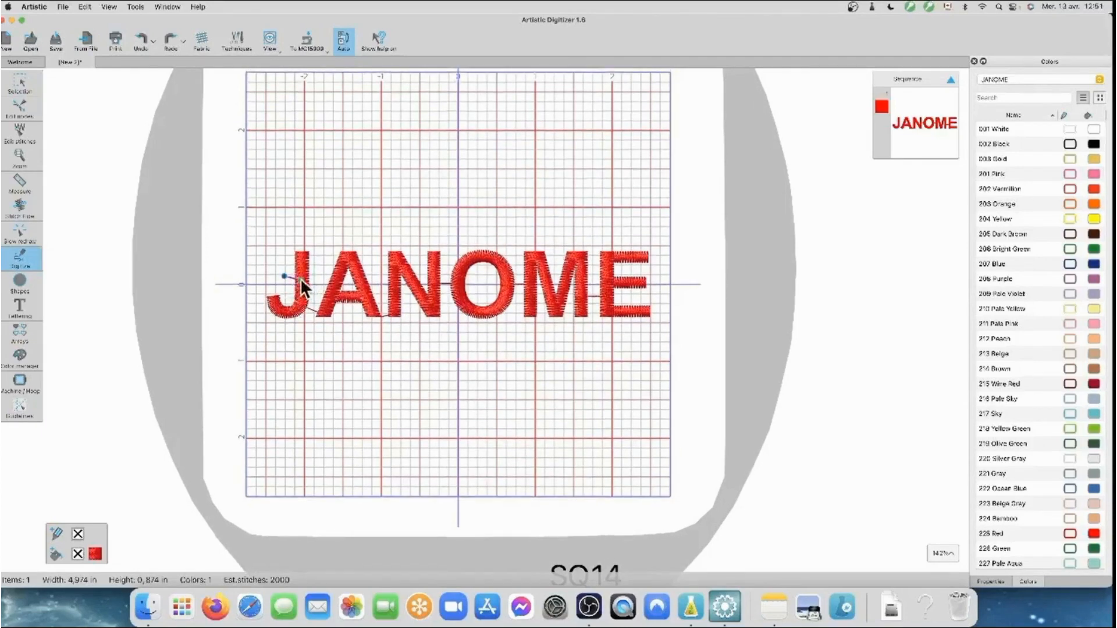
left_click(320, 299)
left_click(510, 267)
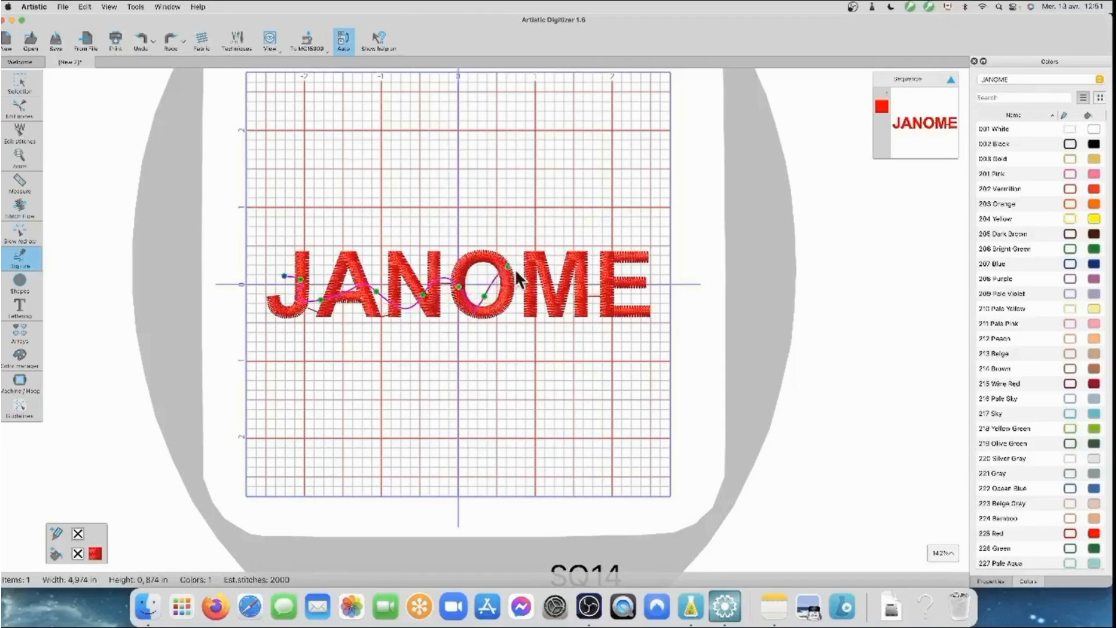
left_click(589, 283)
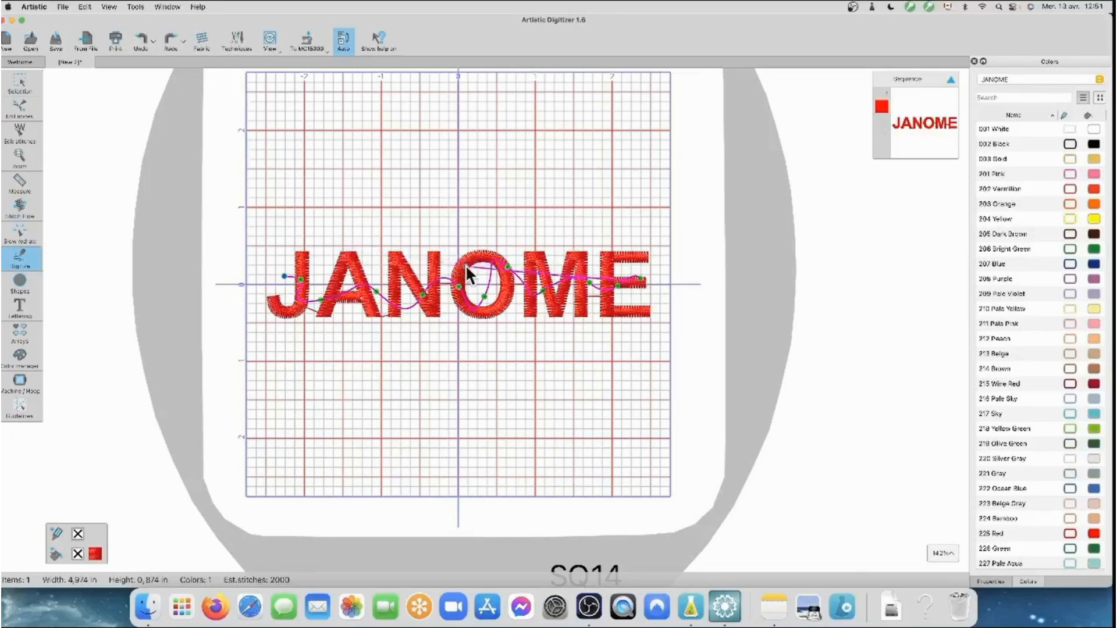
key("Return")
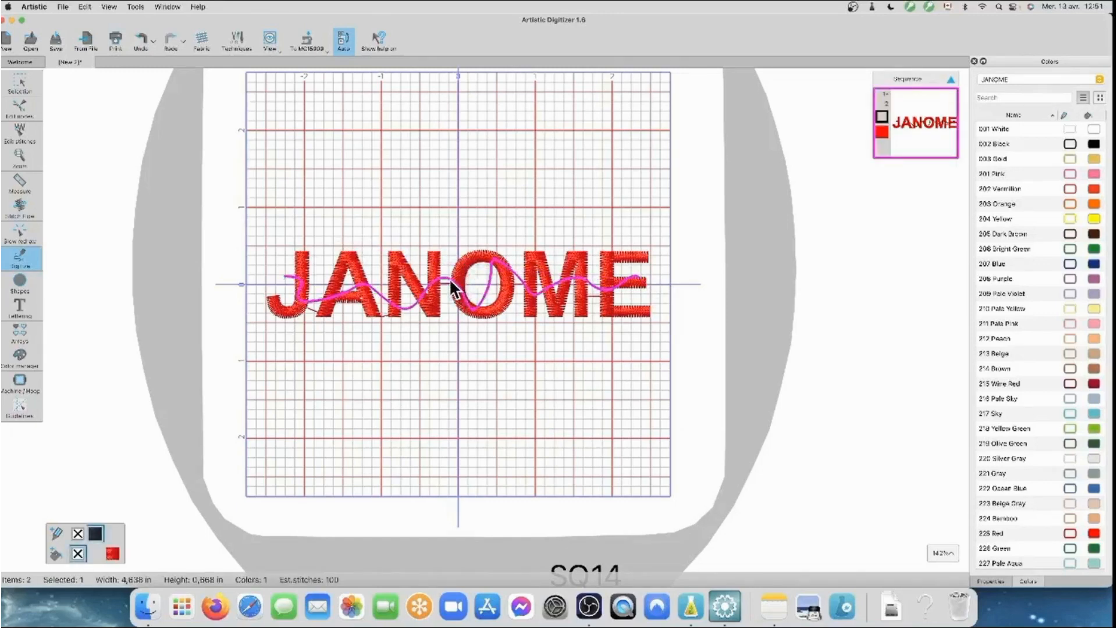
- Cancel the stray second outline and delete the wavy outline from the lettering
left_click(449, 278)
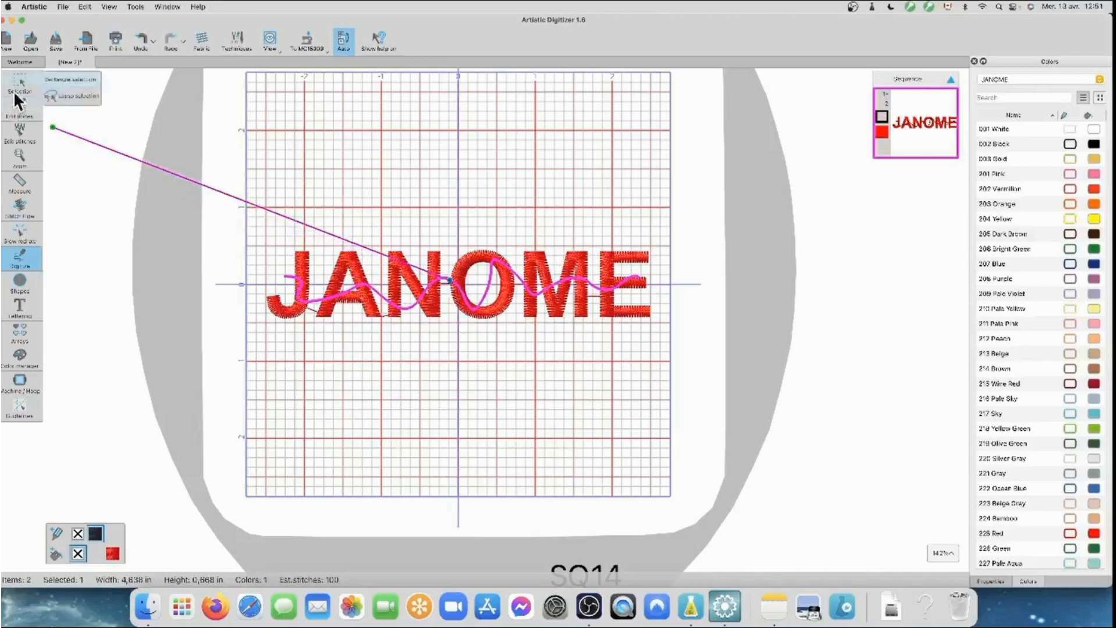
key("Escape")
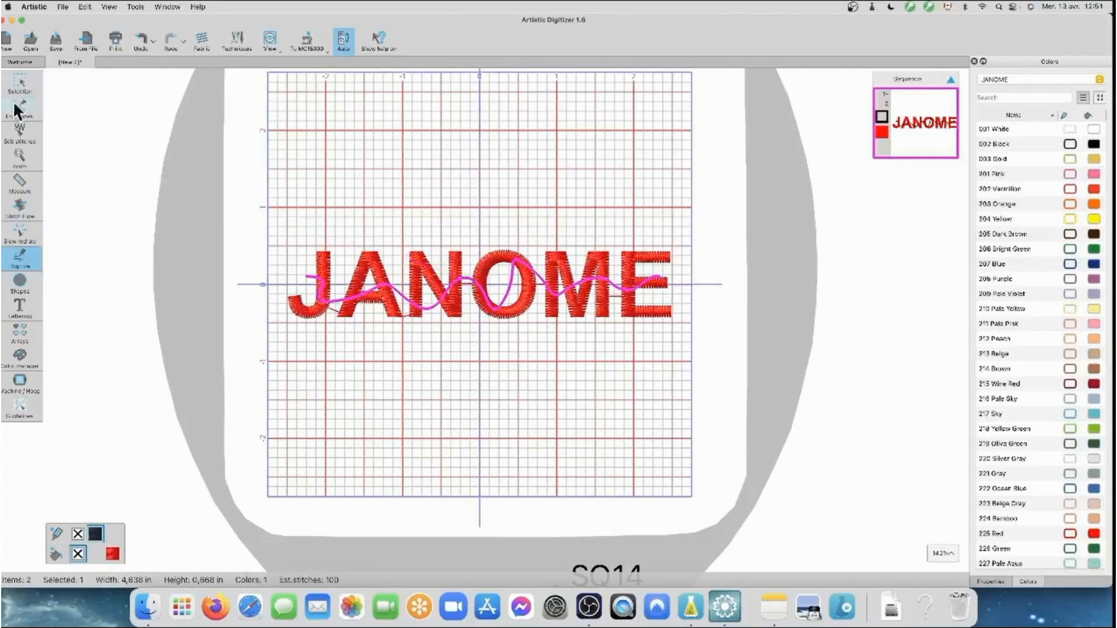
left_click(22, 80)
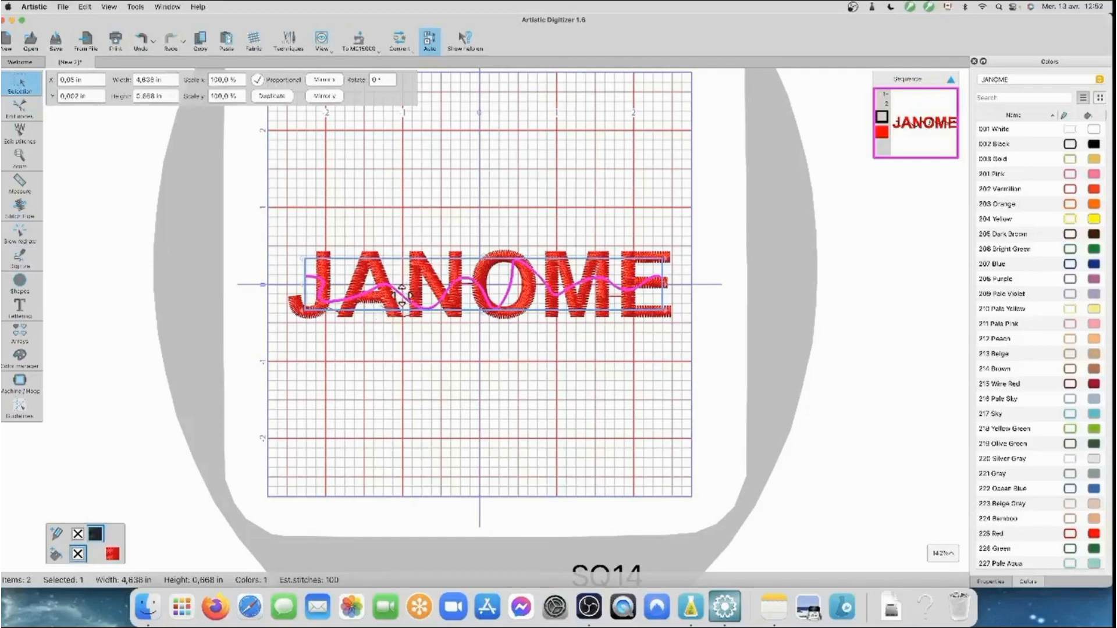
key("Delete")
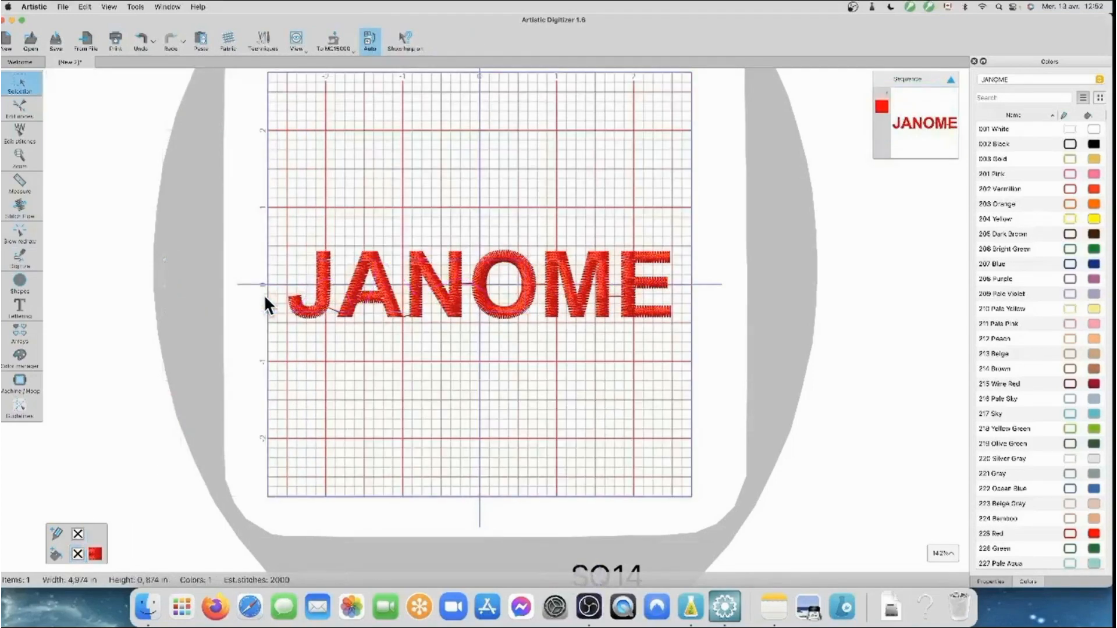
- Start a new outline shape at the J and place curve points across the lettering as far as the E
mouse_move(29, 253)
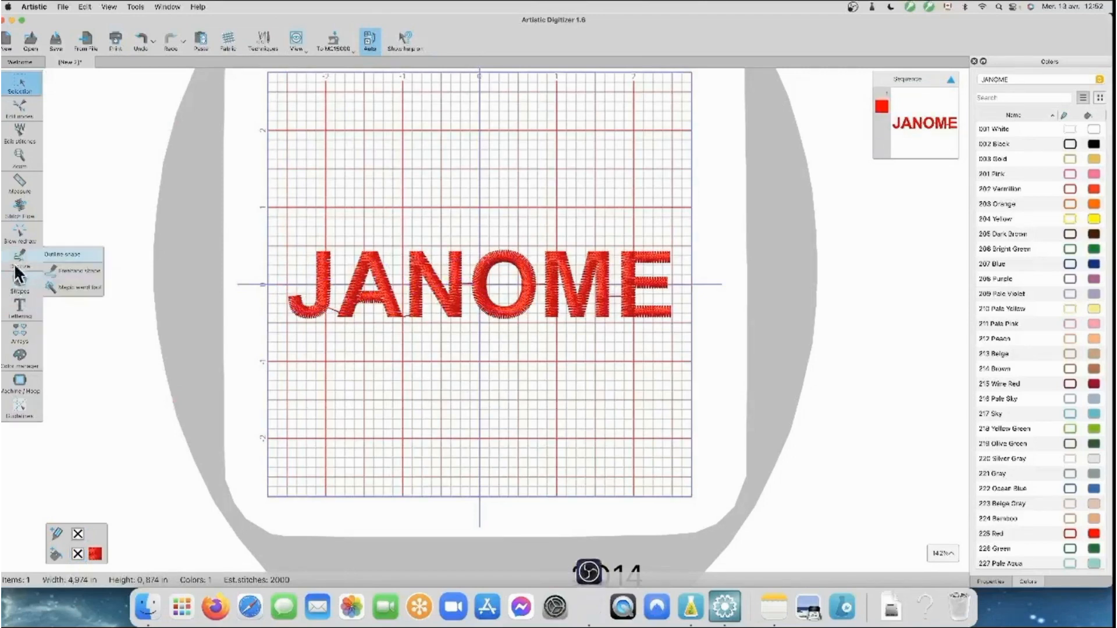
left_click(64, 254)
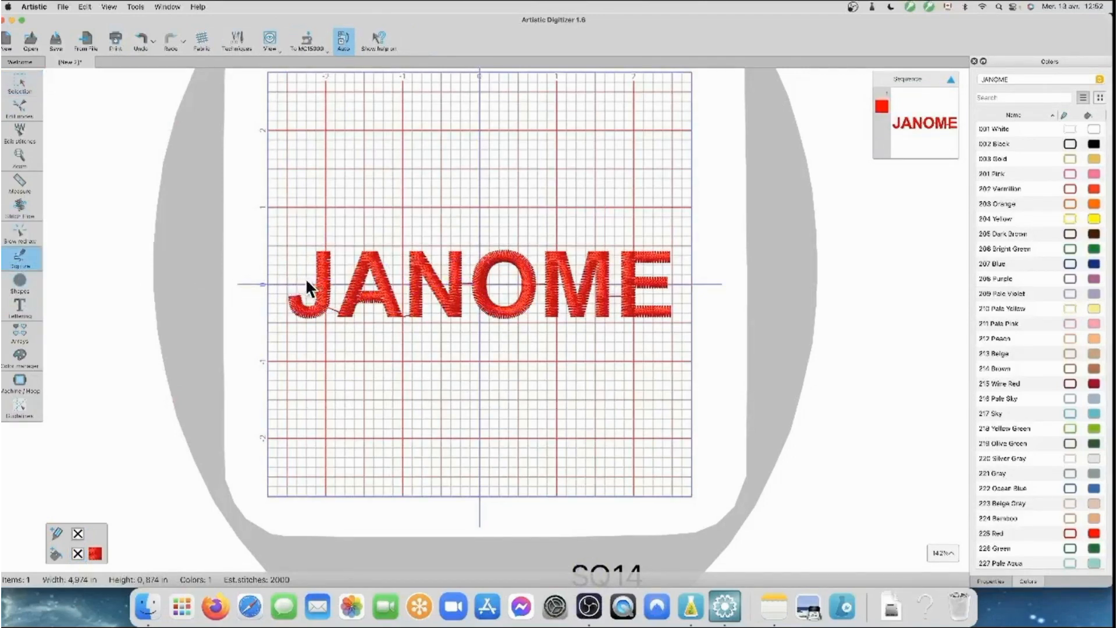
left_click(321, 277)
left_click(378, 293)
left_click(440, 295)
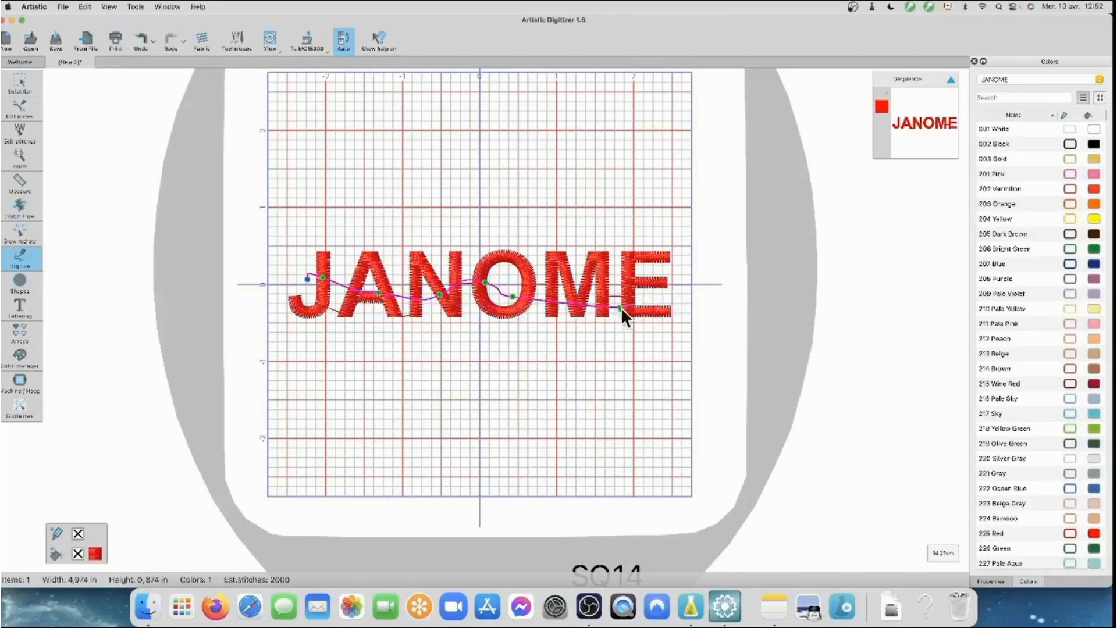
- Remove the placed points of the unfinished outline one by one, back to its starting point at the J
key("BackSpace")
key("BackSpace")
key("BackSpace")
key("BackSpace")
key("BackSpace")
key("BackSpace")
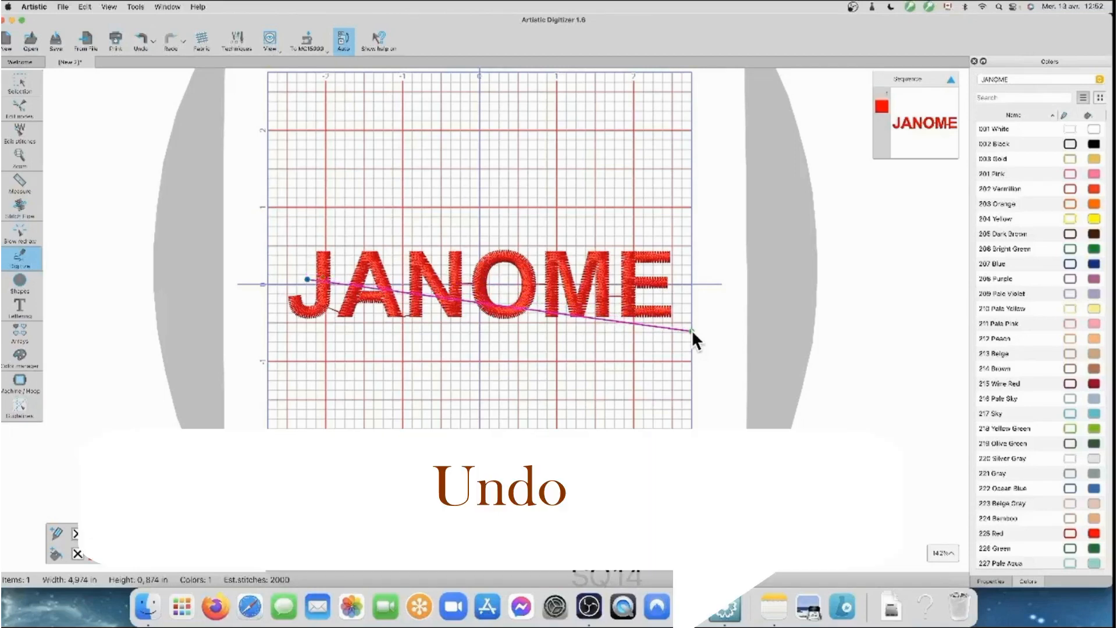
- Continue the outline as a gentle wave about 4.9 in wide to just past the E, end the shape open and deselect it
left_click(362, 295)
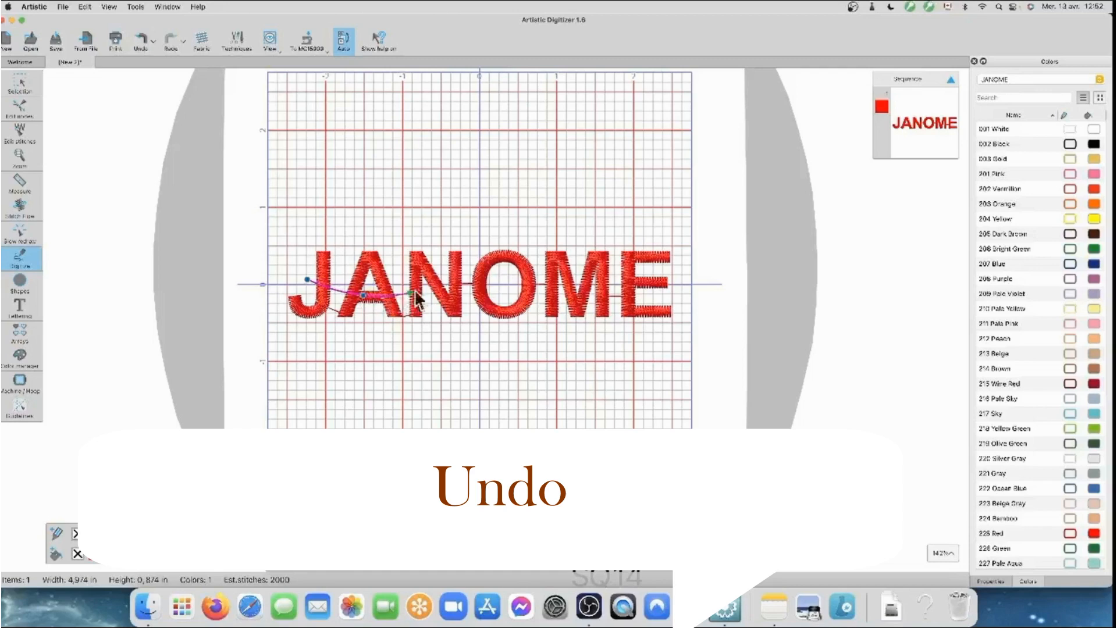
left_click(478, 281)
left_click(620, 304)
left_click(680, 283)
scroll(680, 283, "right", 1)
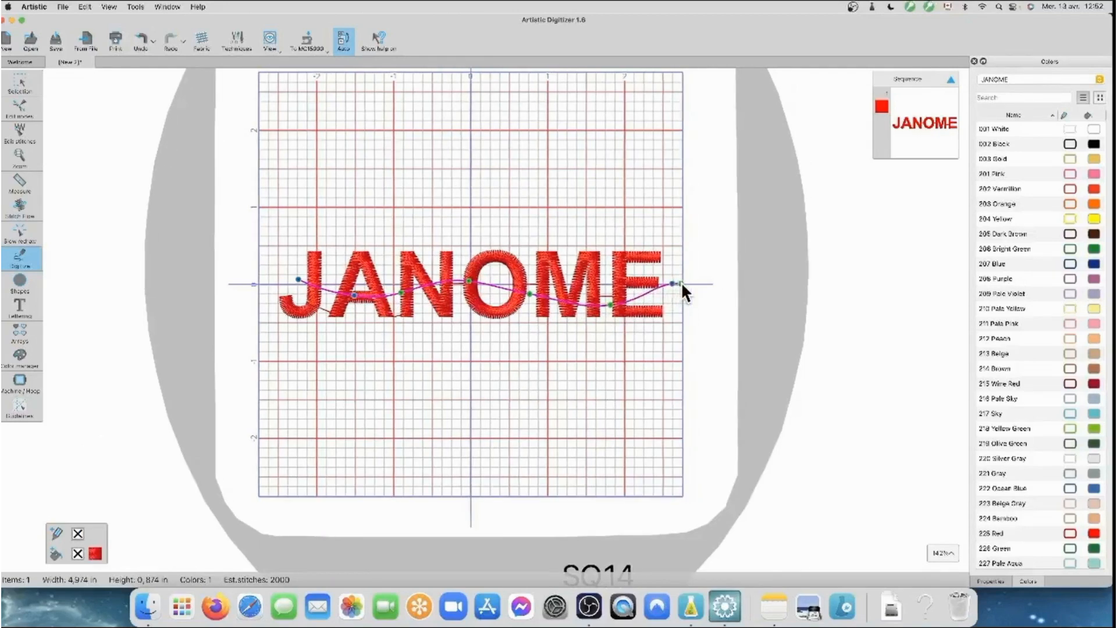
right_click(672, 283)
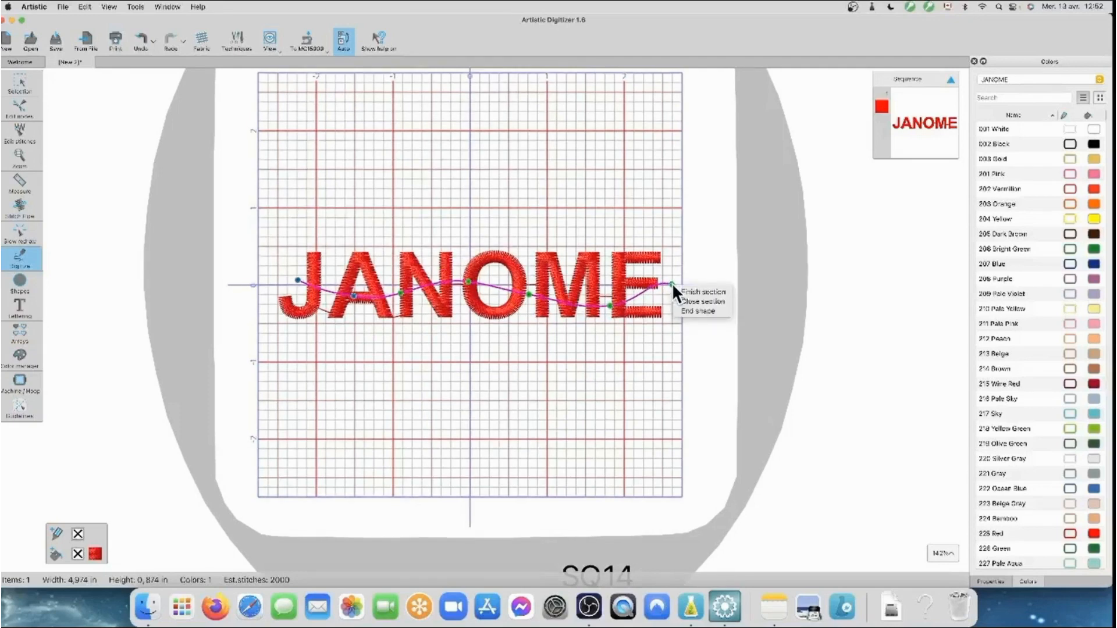
left_click(688, 312)
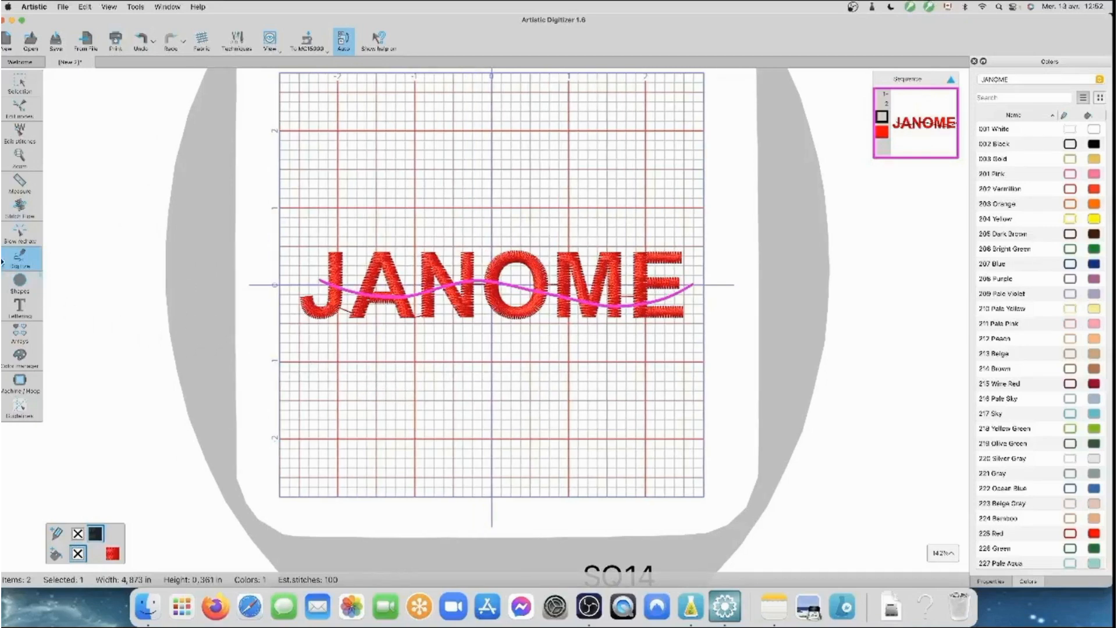
mouse_move(16, 258)
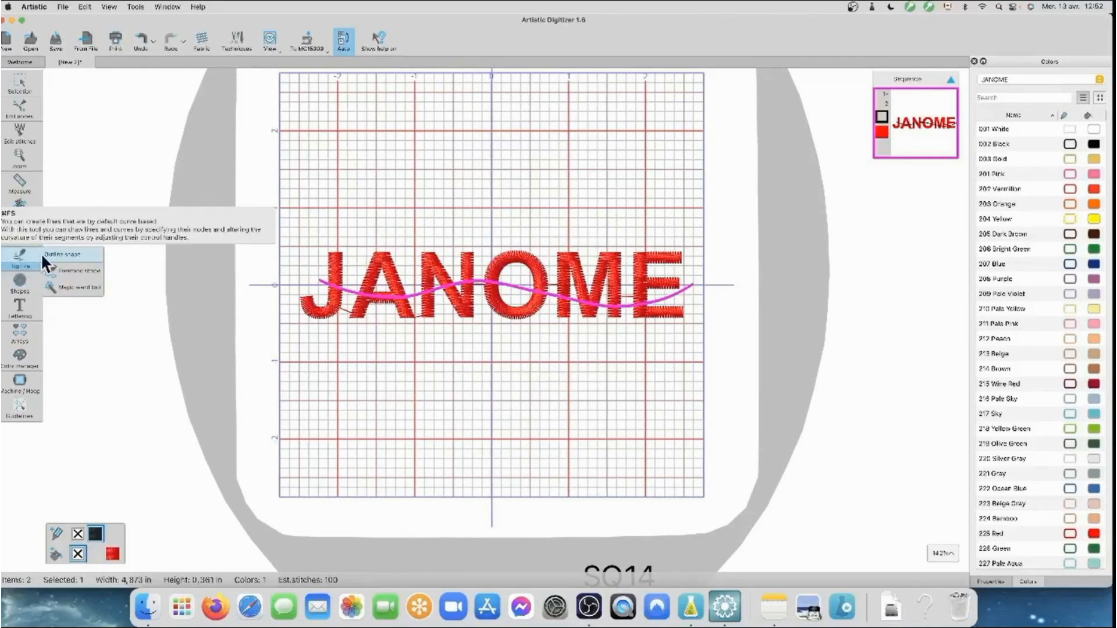
left_click(43, 252)
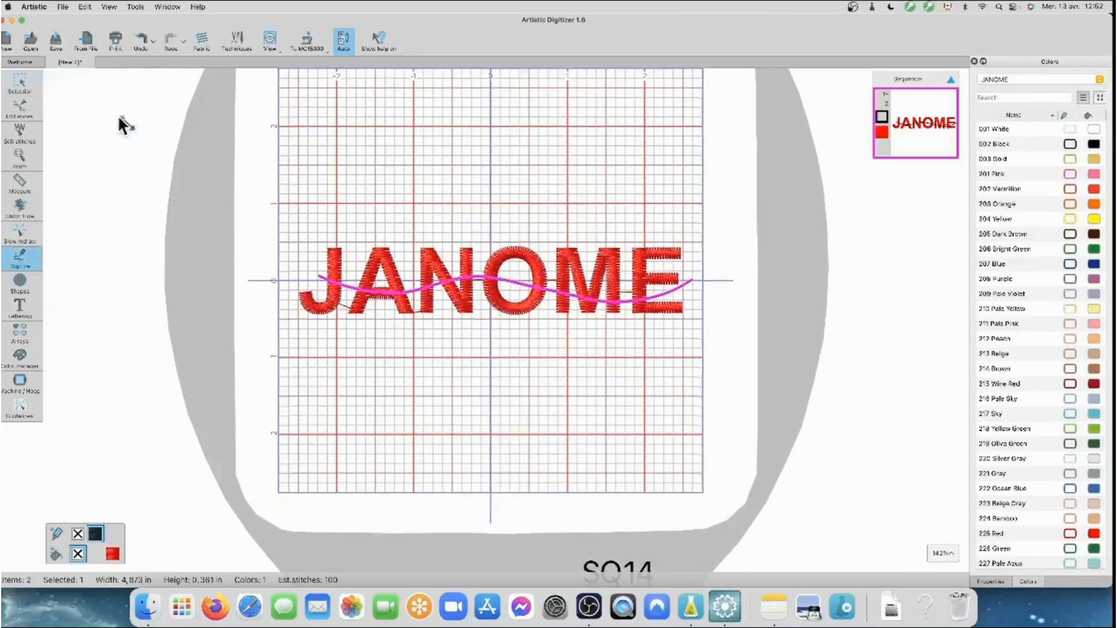
left_click(20, 86)
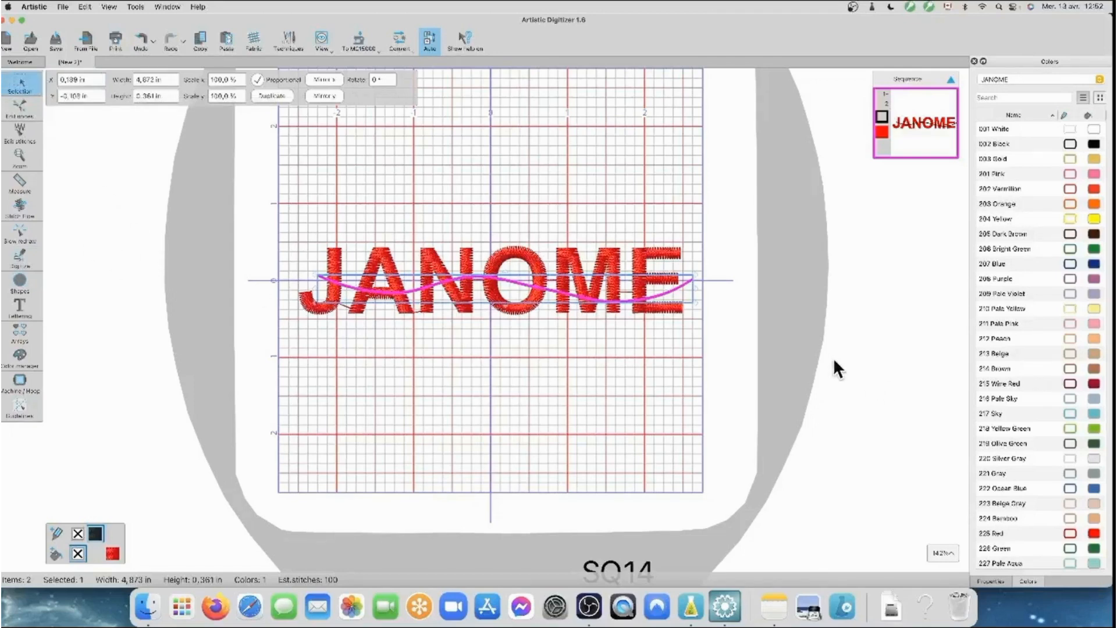
left_click(759, 330)
- Select the JANOME lettering together with the wavy outline and split the letters along it with the Knife, then deselect
scroll(757, 327, "down", 1)
left_click_drag(280, 204, 695, 372)
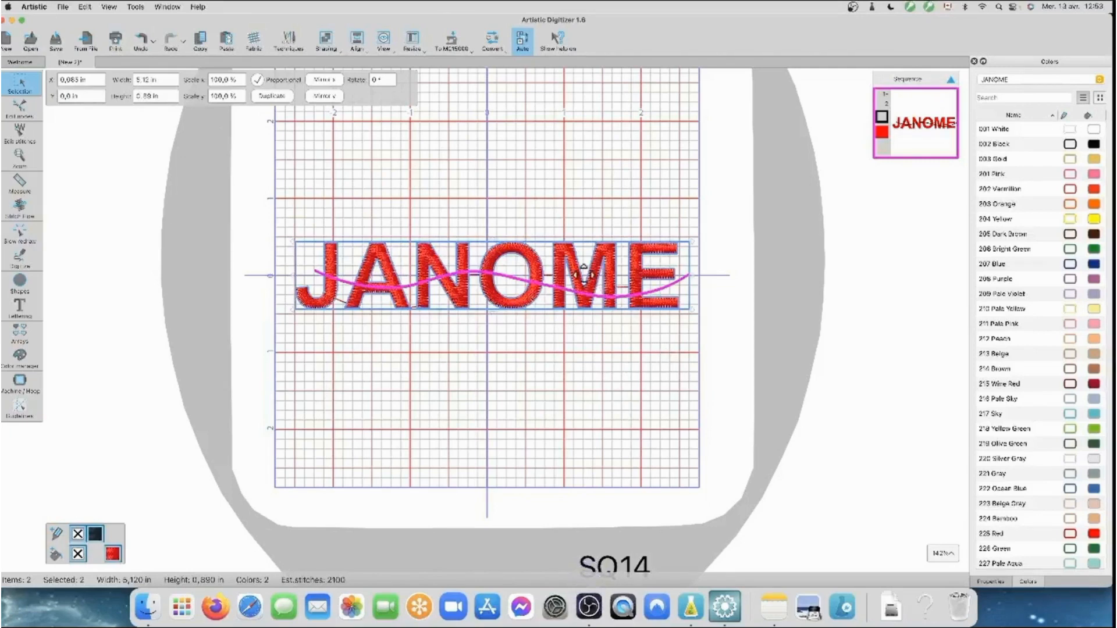
right_click(584, 274)
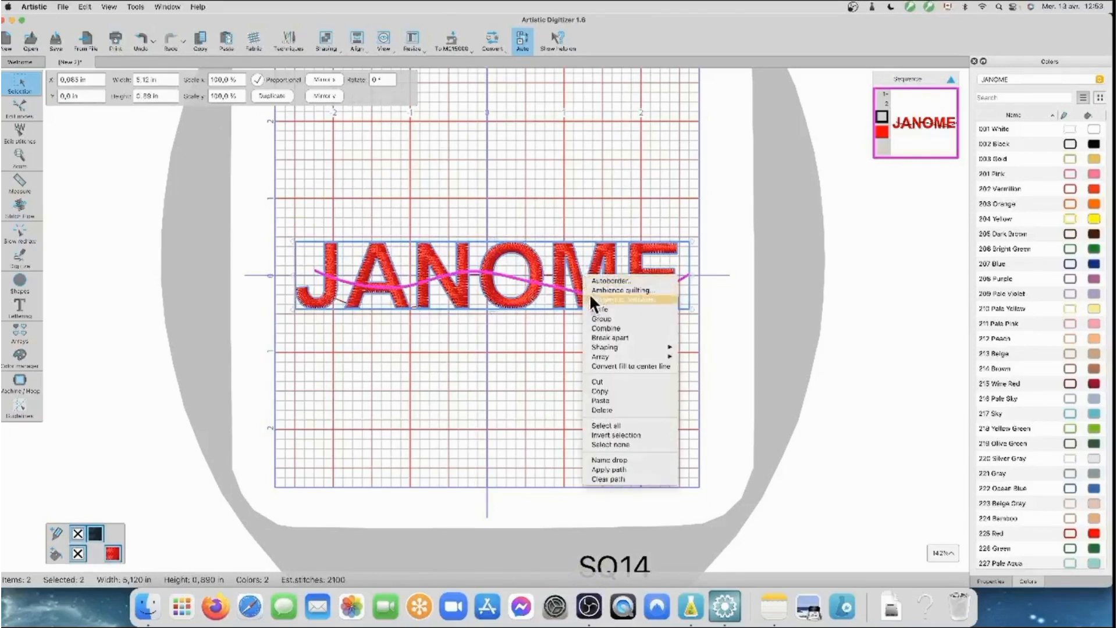
left_click(597, 309)
left_click(700, 355)
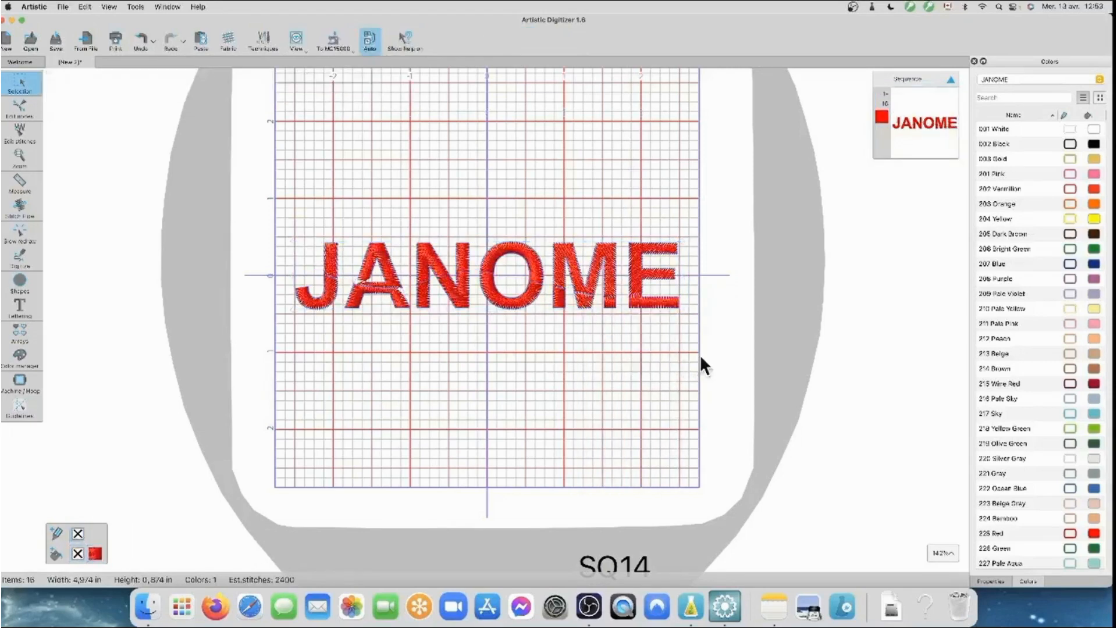
- Try moving the lower letter pieces about 0.8 in down, away from the upper ones, and undo the move
left_click_drag(712, 353, 276, 272)
left_click_drag(489, 294, 488, 366)
left_click(821, 308)
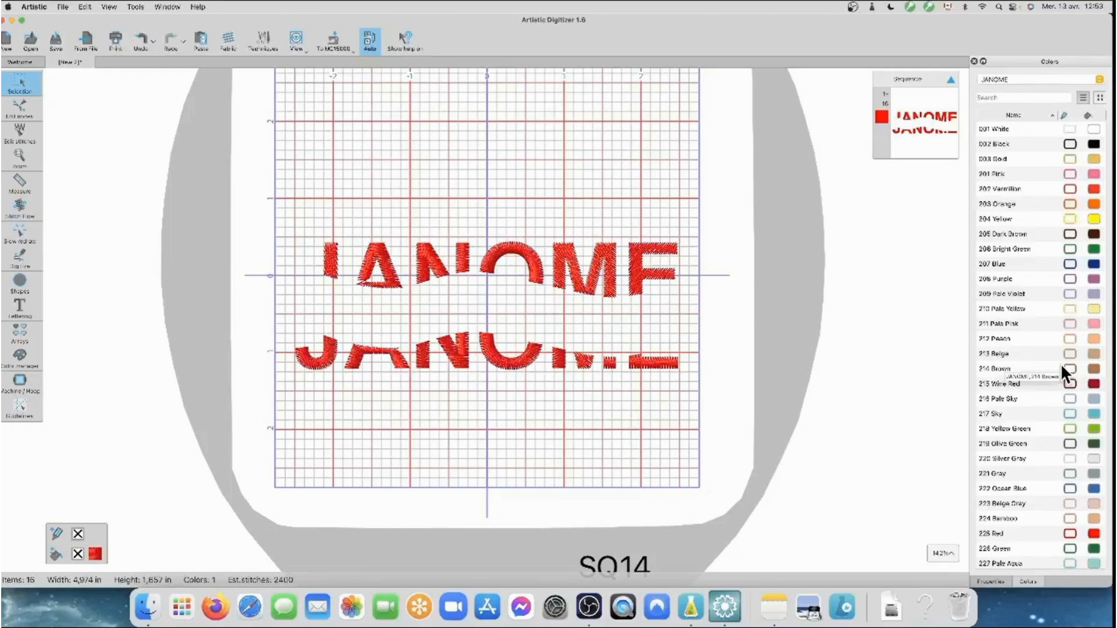
left_click(144, 40)
left_click(784, 343)
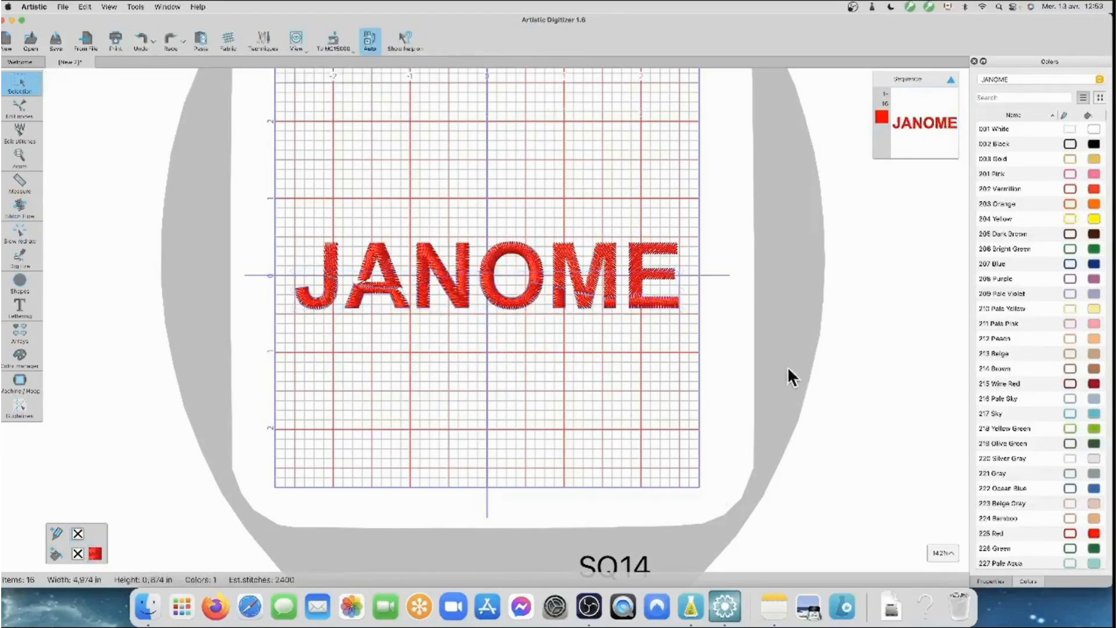
- Fill the lower pieces: E with 201 Pink, M's right leg 204 Yellow, M's middle 203 Orange, and O with 211 Pale Pink
left_click(646, 304)
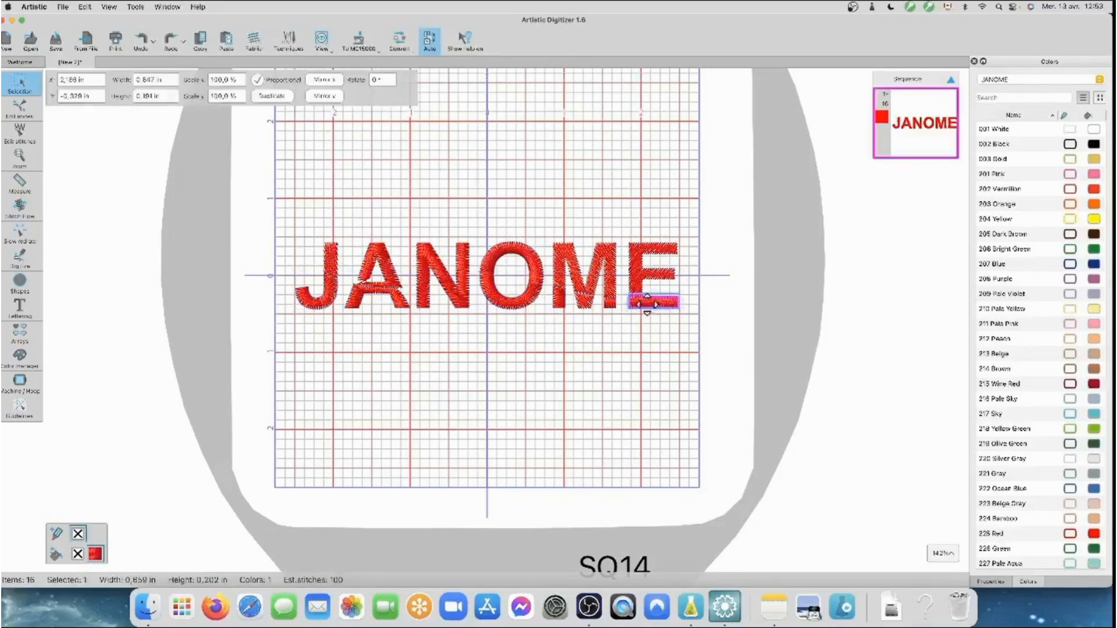
left_click(1094, 176)
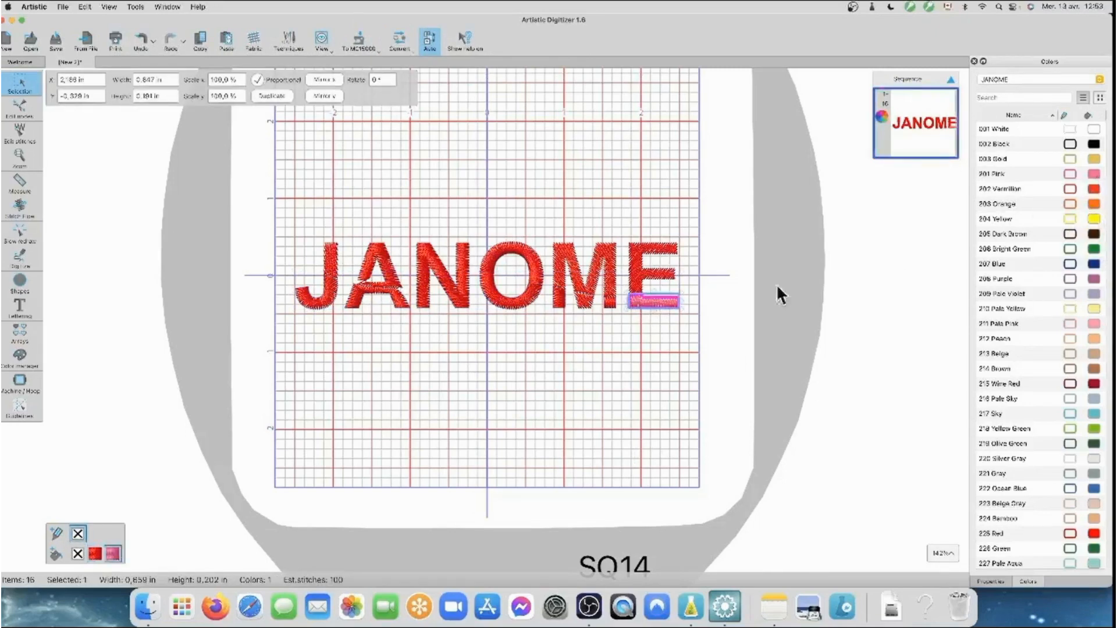
left_click(611, 303)
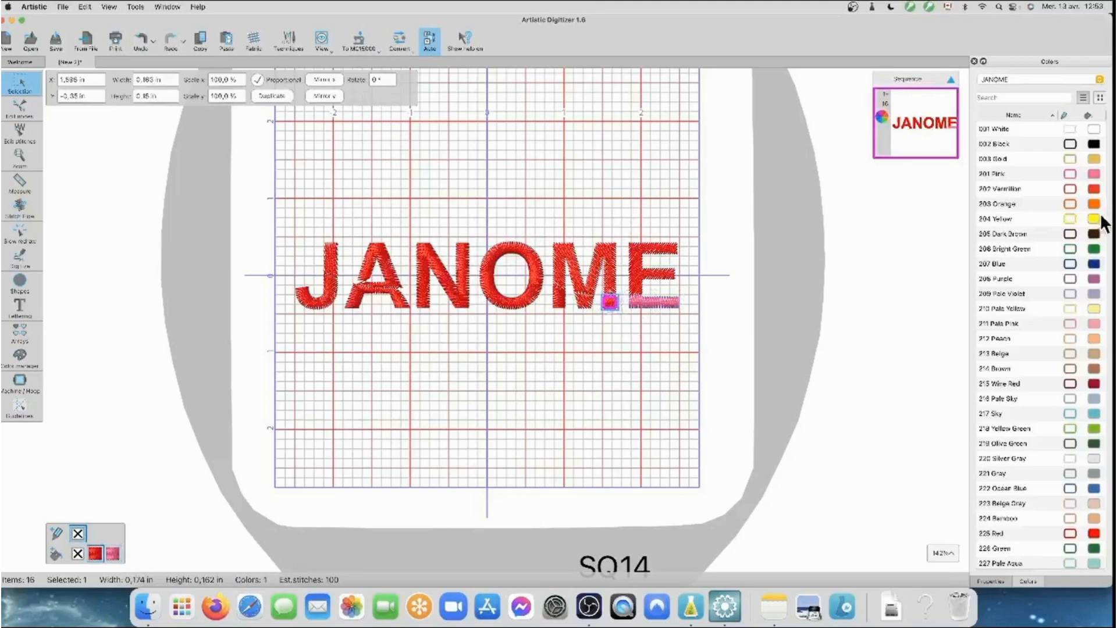
left_click(1101, 219)
left_click(582, 301)
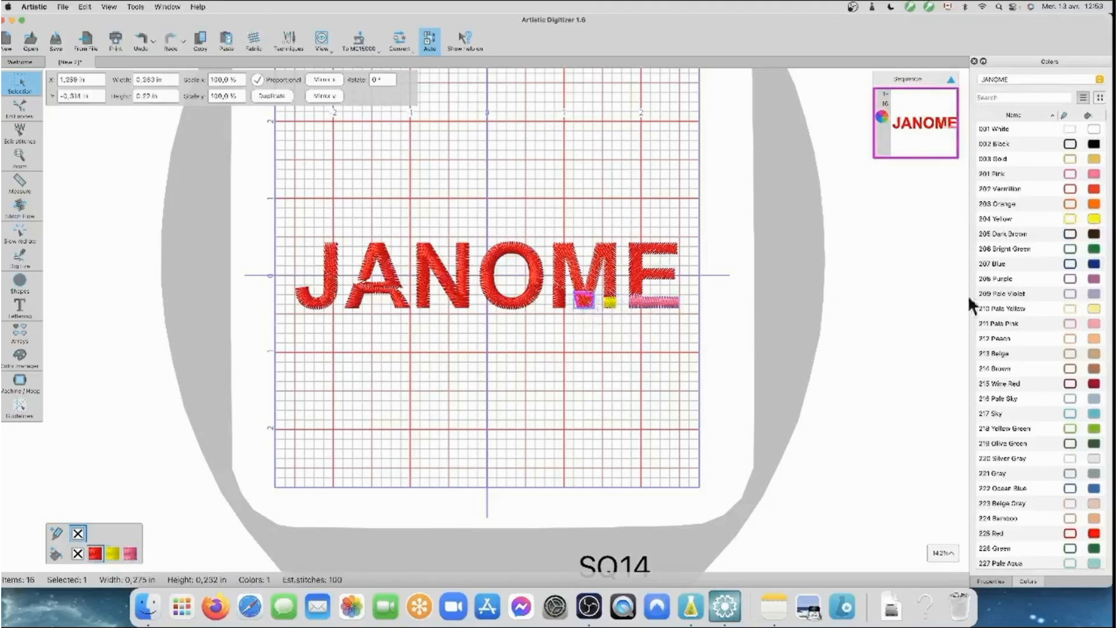
left_click(1094, 203)
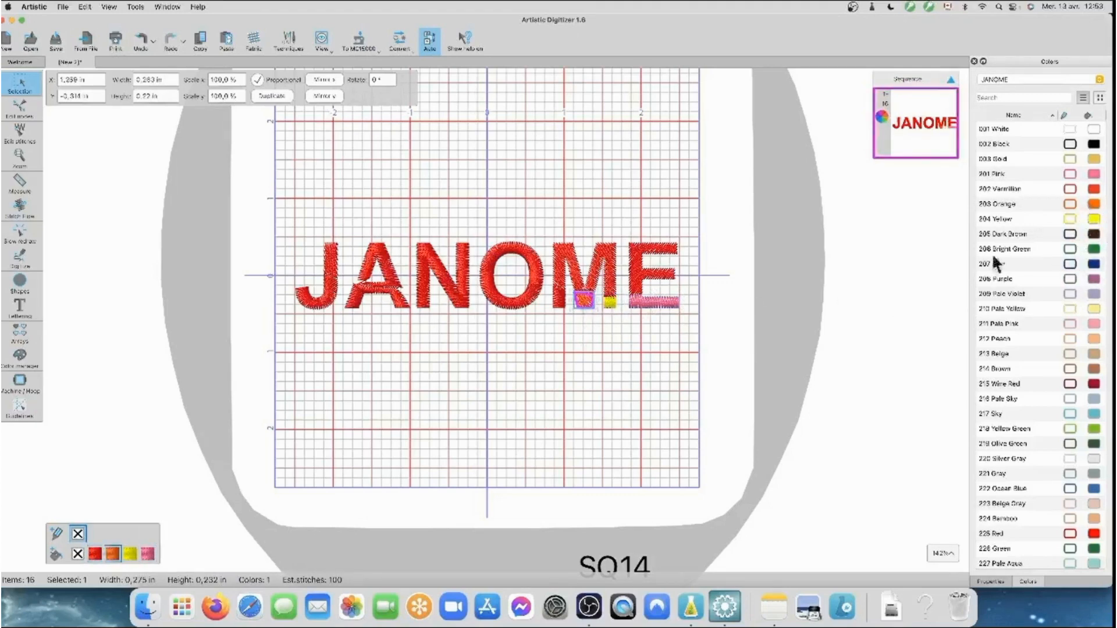
left_click(526, 299)
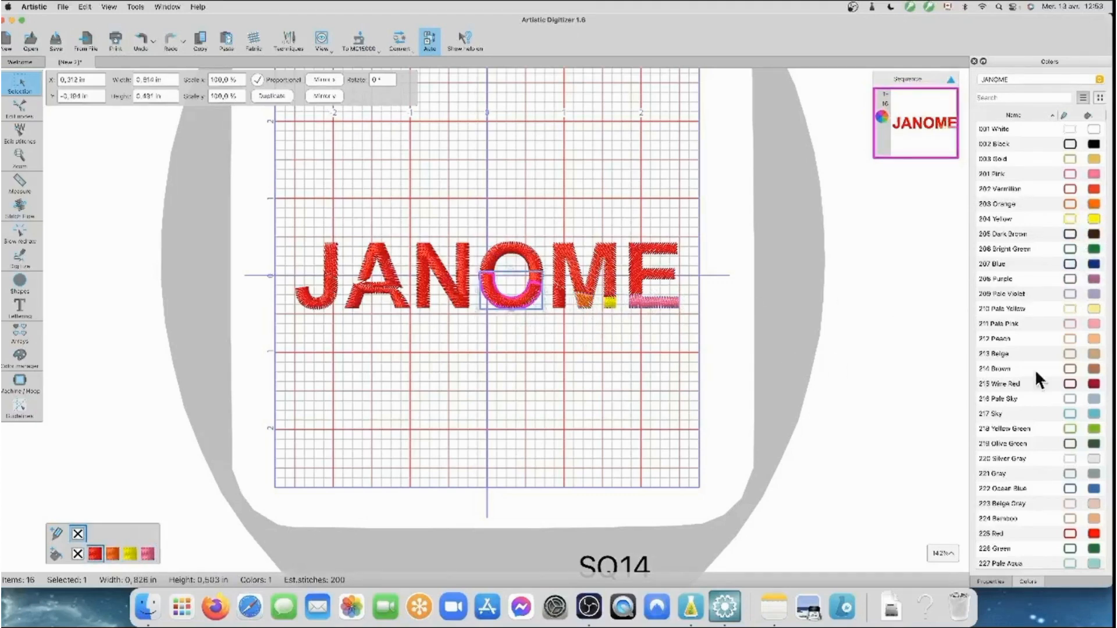
left_click(1095, 323)
- Fill the lower N pieces with 215 Wine Red and 218 Yellow Green, the lower A with 216 Pale Sky and J with 222 Ocean Blue
left_click(463, 299)
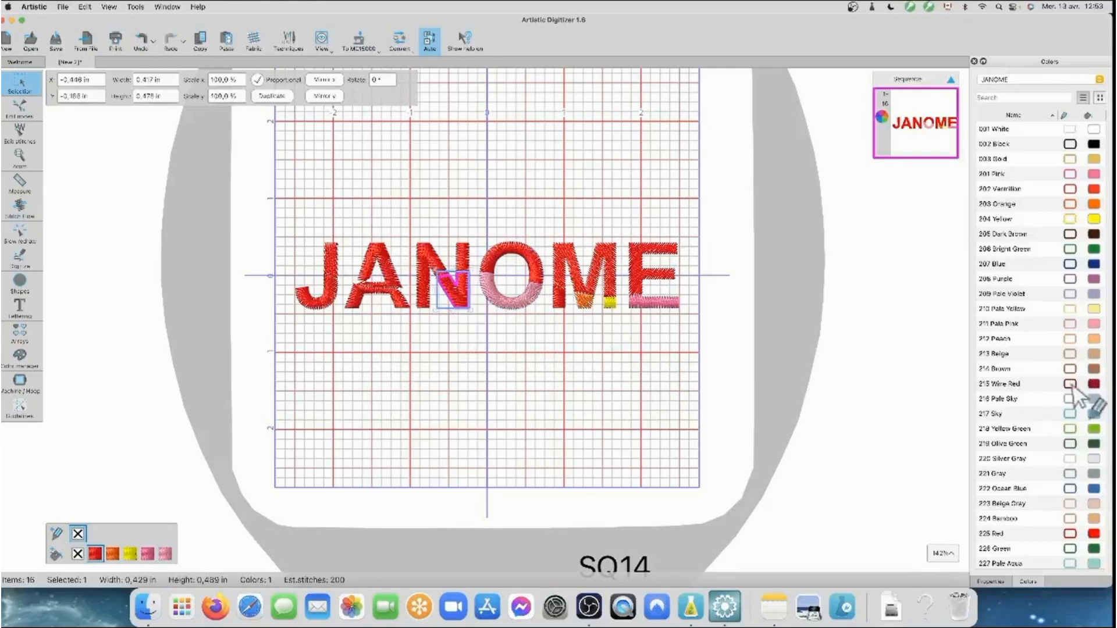
left_click(1093, 383)
left_click(420, 294)
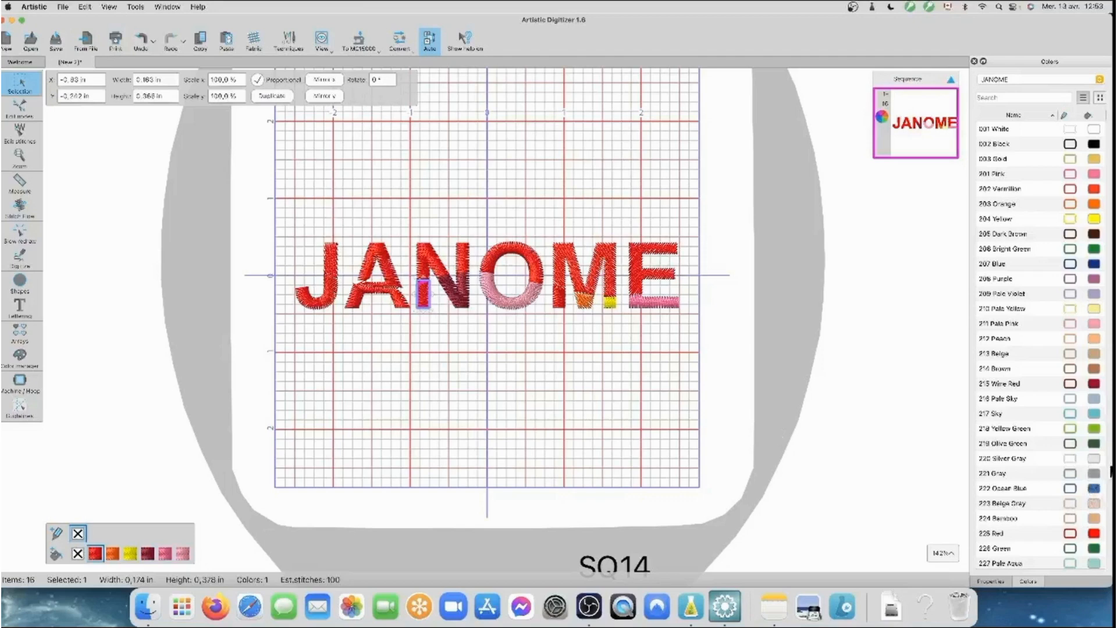
left_click(1094, 429)
left_click(400, 298)
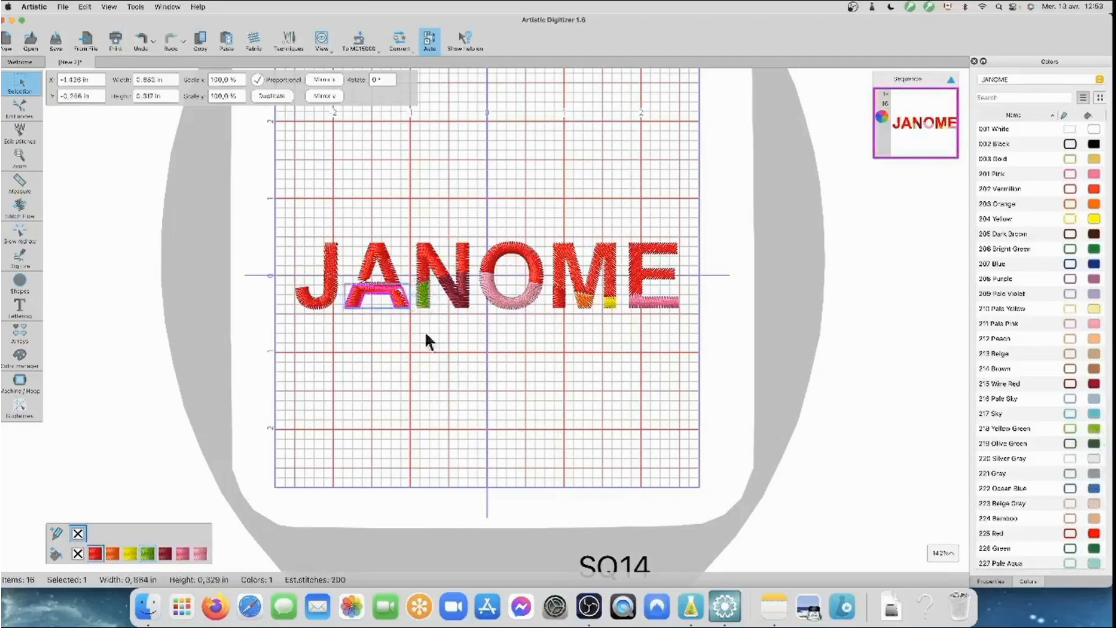
left_click(1094, 399)
left_click(319, 298)
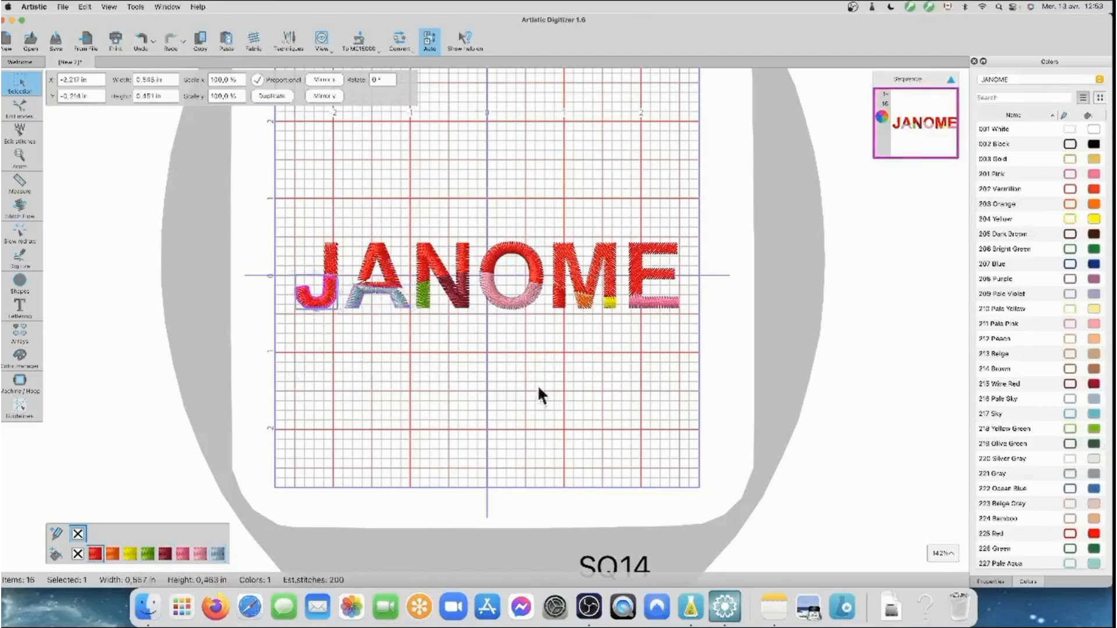
left_click(1094, 489)
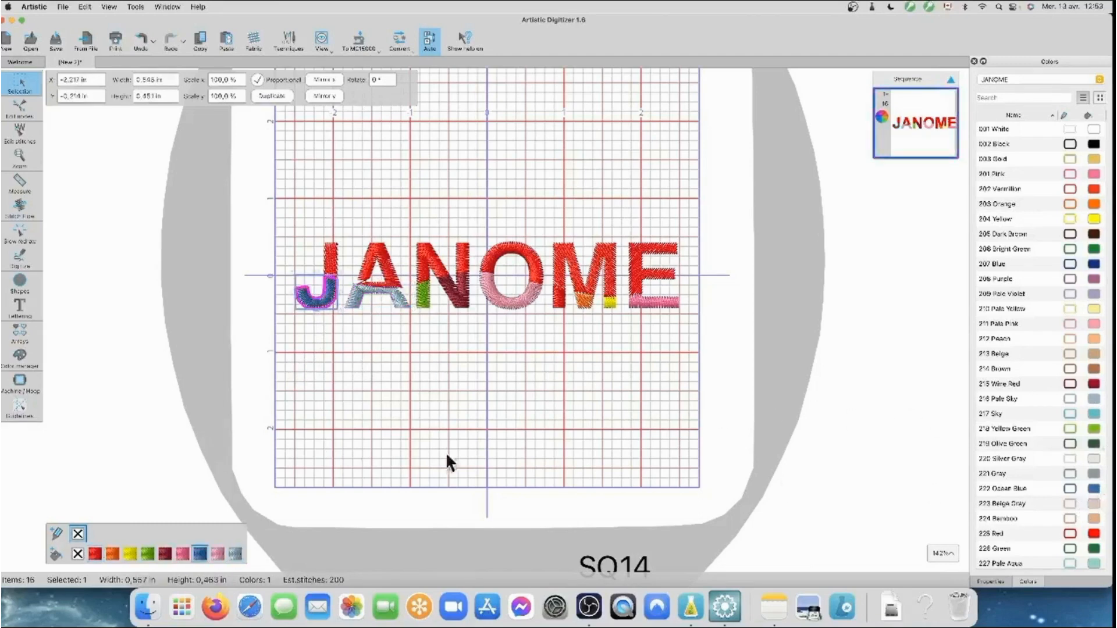
left_click(417, 445)
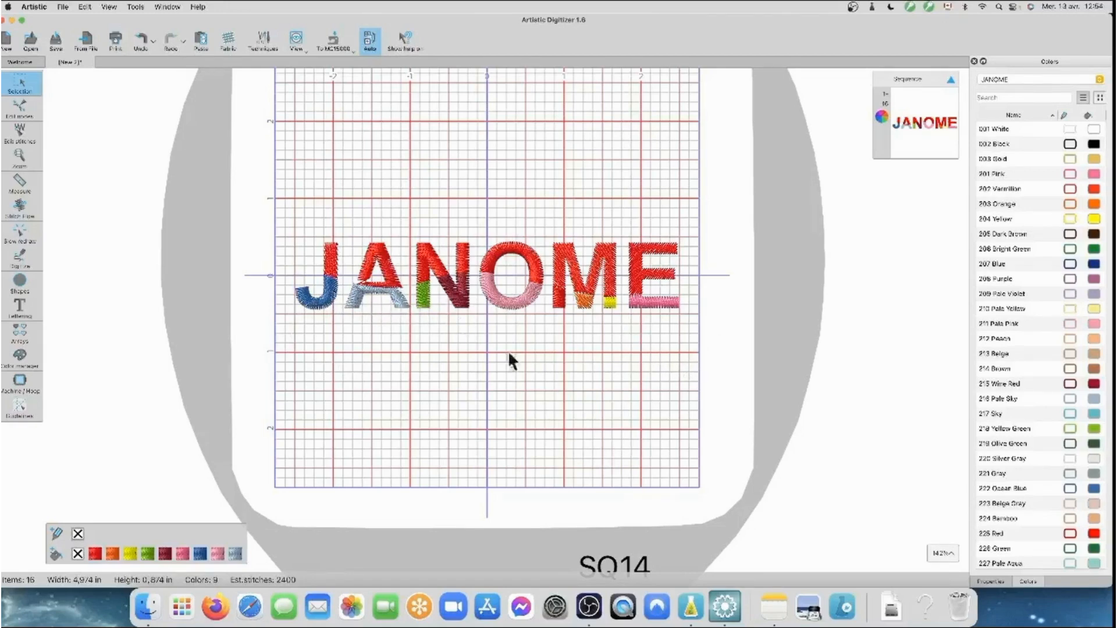
- Try moving the upper pieces of J, A, N, O and E above the lower ones, undo the move and deselect
scroll(293, 250, "left", 1)
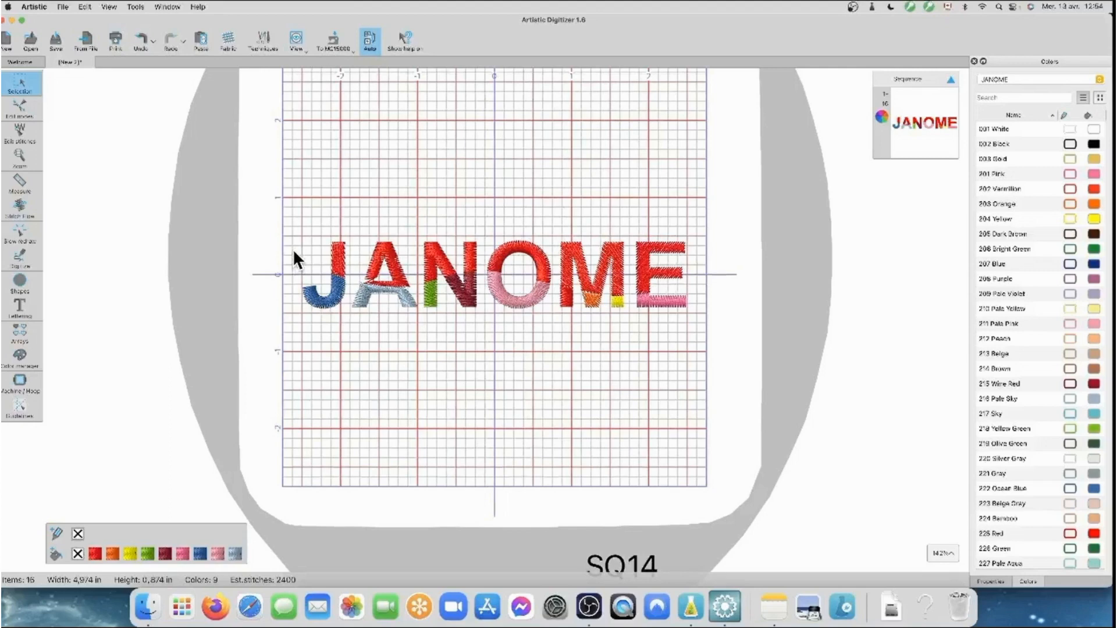
left_click_drag(316, 227, 690, 293)
left_click_drag(503, 251, 499, 200)
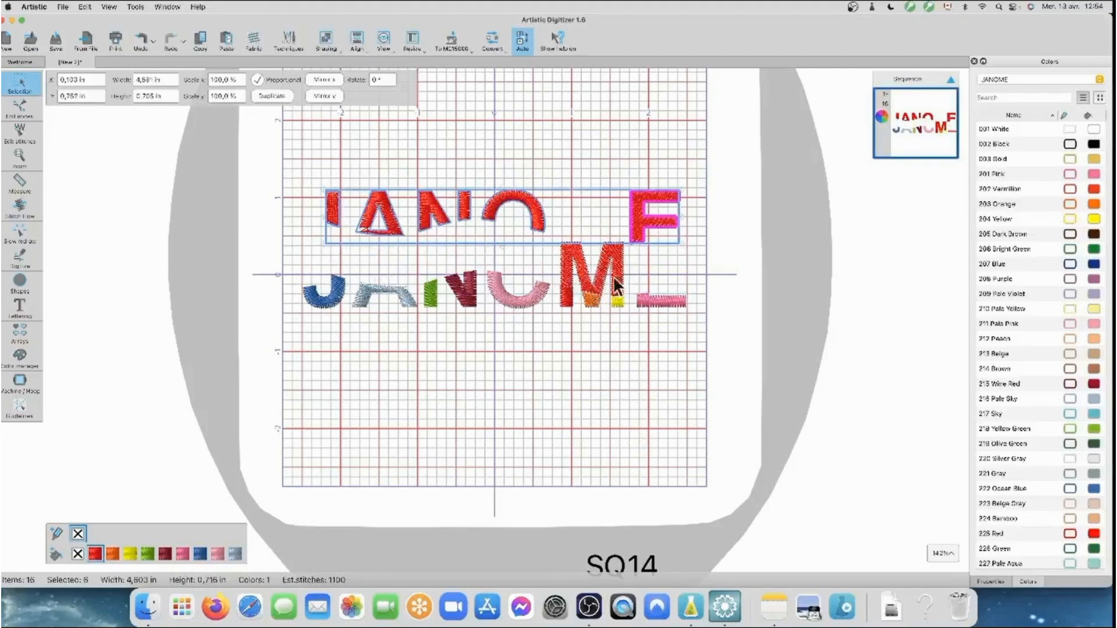
left_click(142, 33)
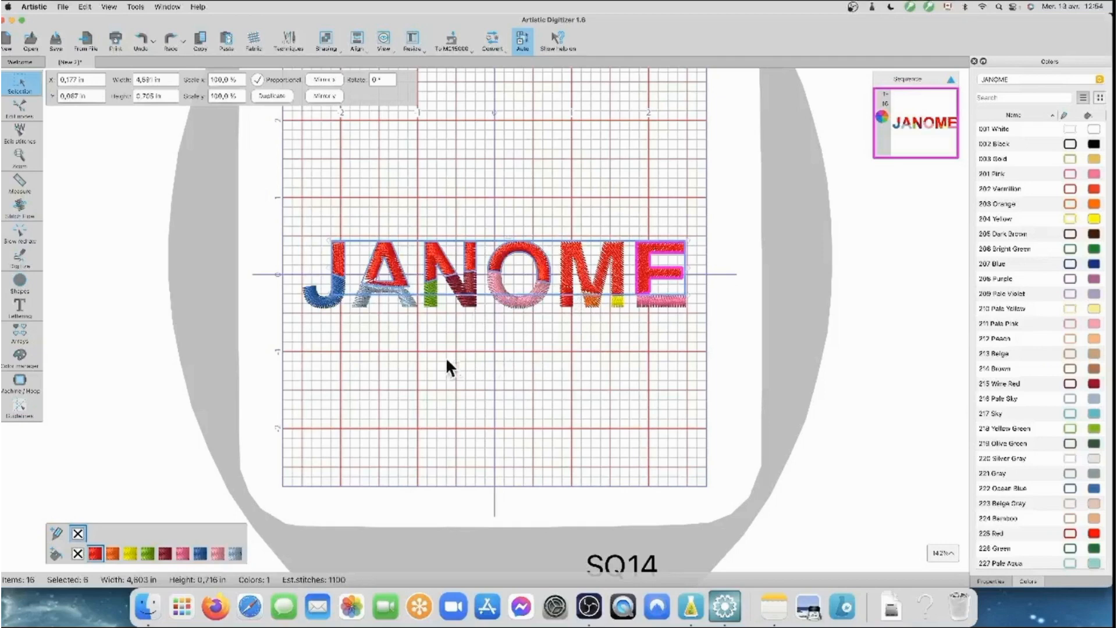
left_click(358, 356)
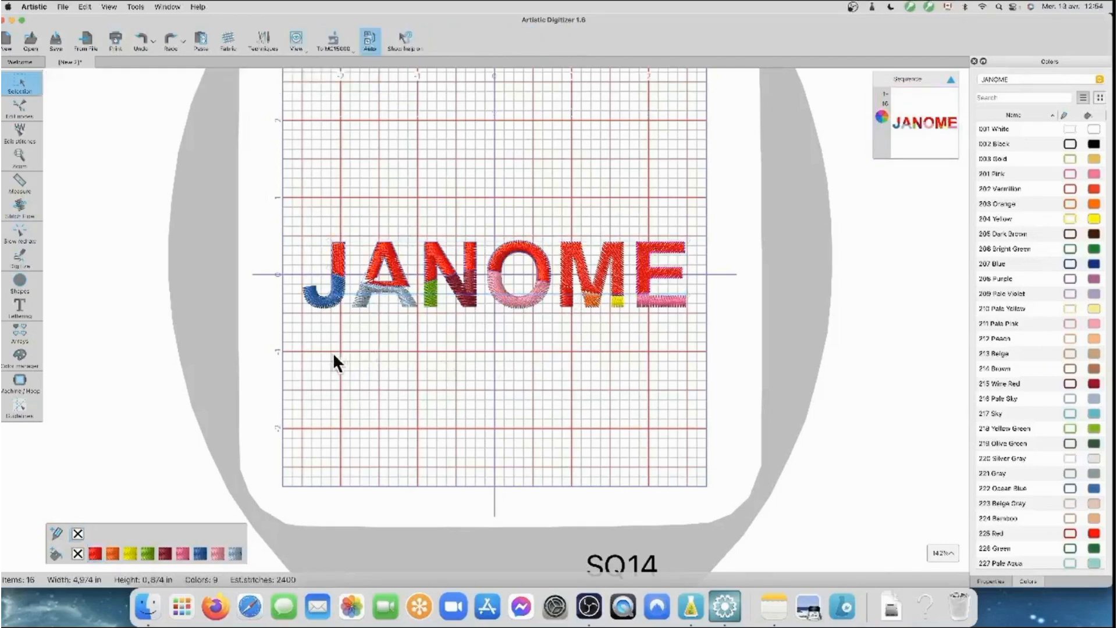
- Select all upper letter pieces, try lifting them off the lower ones, undo that and fill them with 219 Olive Green
left_click_drag(312, 223, 716, 296)
left_click_drag(495, 267, 478, 204)
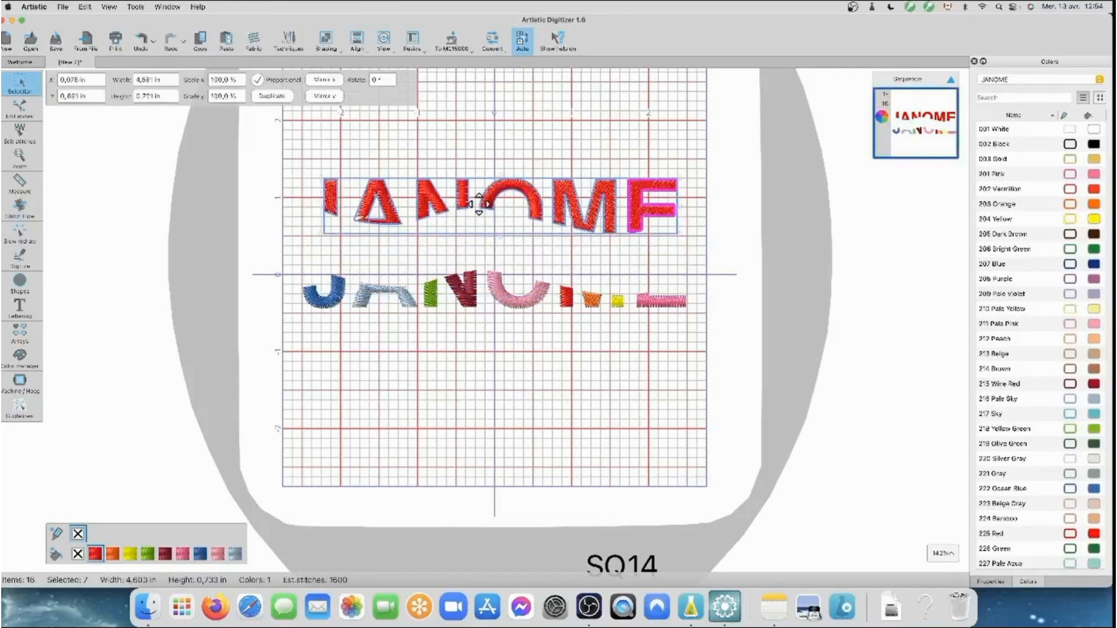
left_click(142, 41)
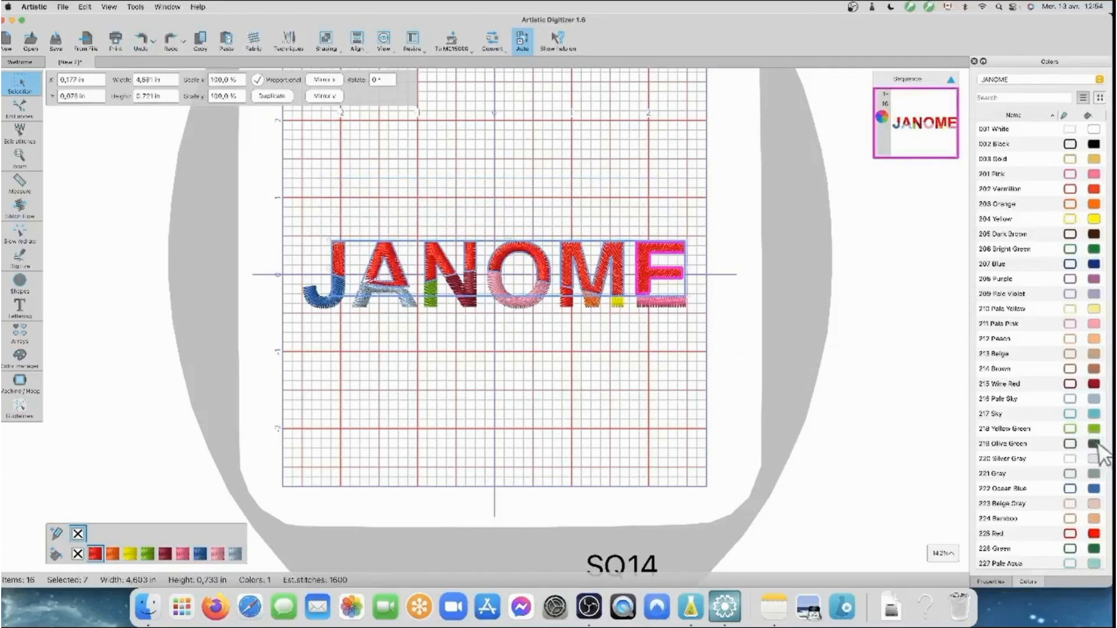
left_click(1094, 443)
left_click(683, 431)
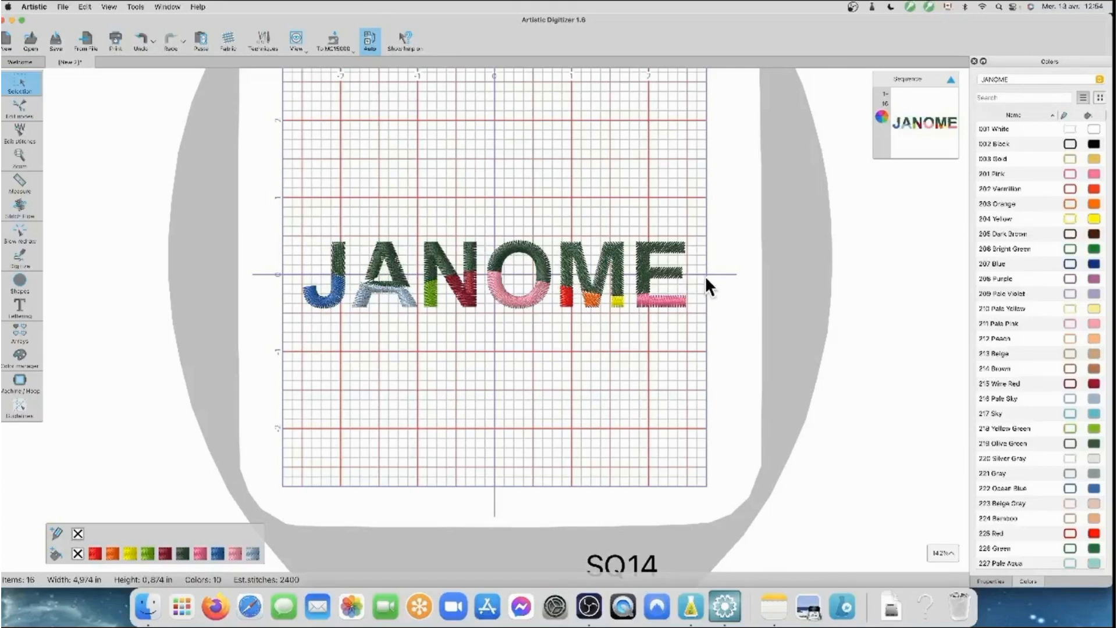
- Select all upper letter pieces and set their fill type to Satin, trying Step as an alternative, then deselect them
left_click(337, 251)
left_click(319, 381)
left_click_drag(314, 221, 693, 299)
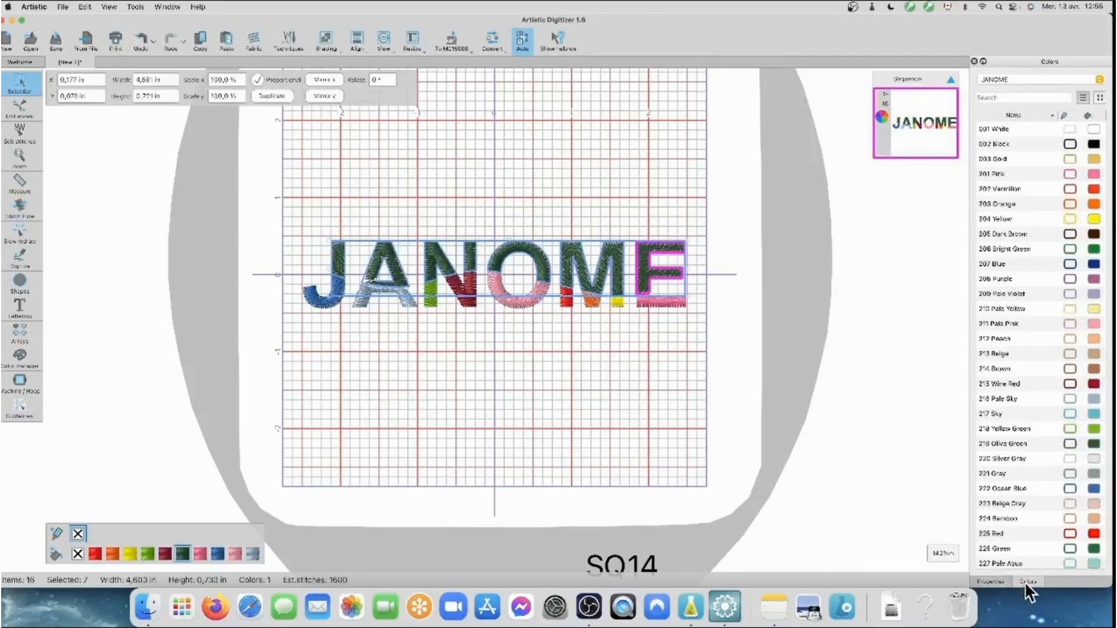
left_click(993, 581)
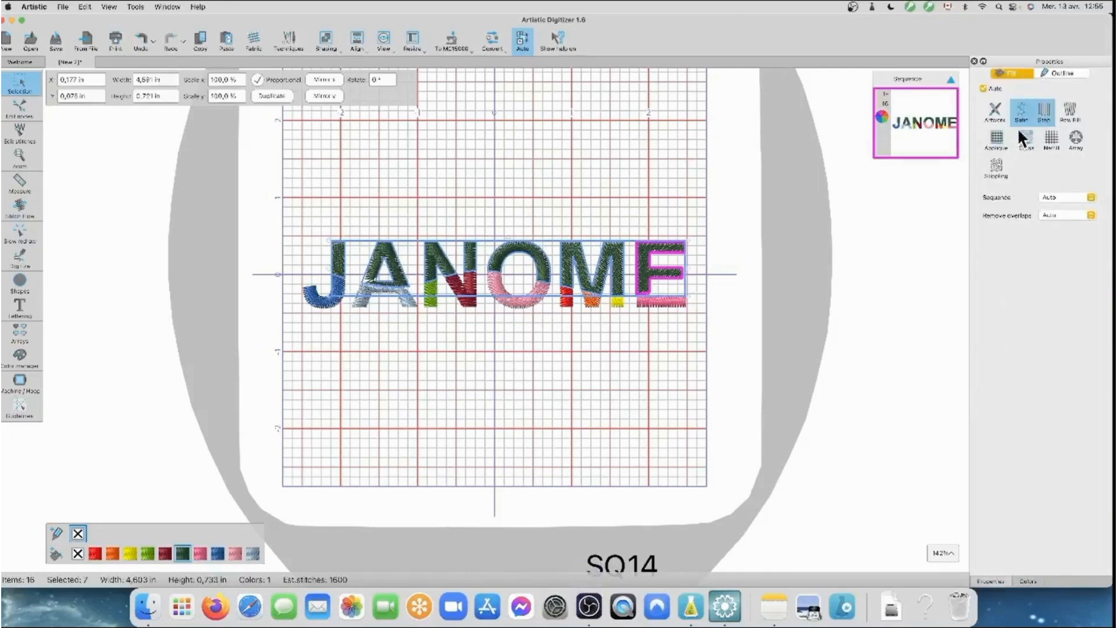
left_click(1021, 111)
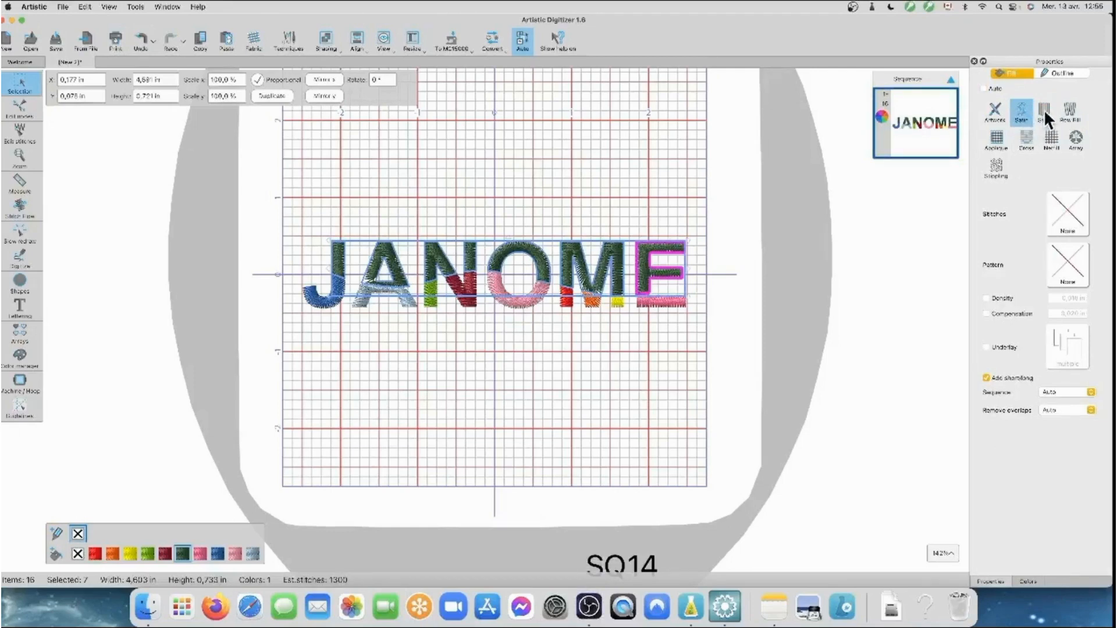
left_click(1044, 112)
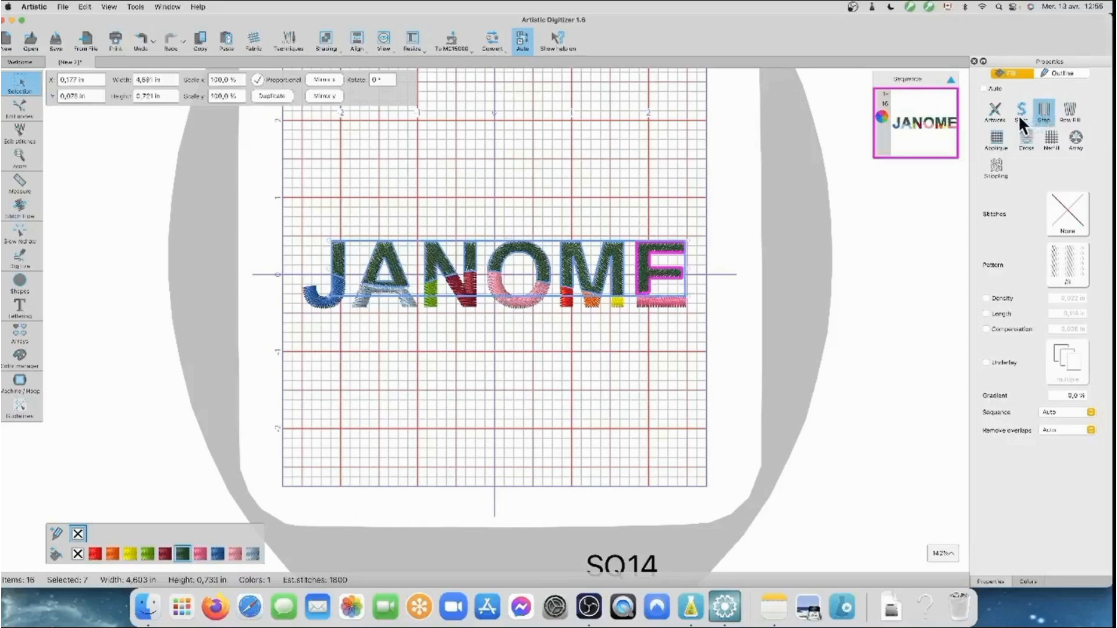
left_click(837, 324)
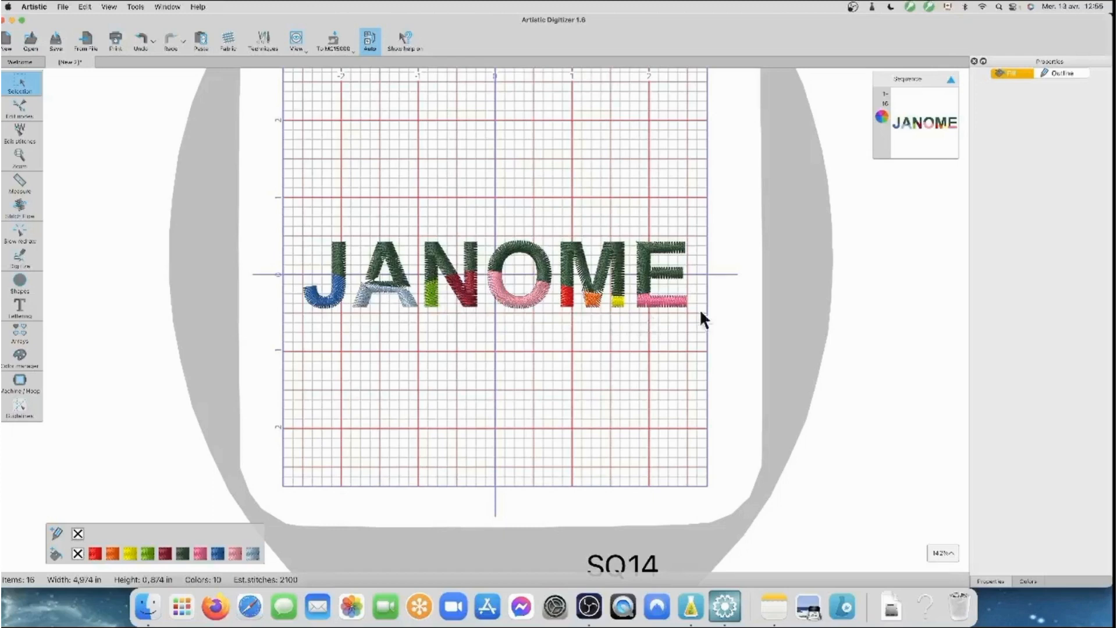
- Select all lower letter pieces, set their fill type to Step with the Weave pattern, and deselect them
left_click_drag(693, 315, 281, 266)
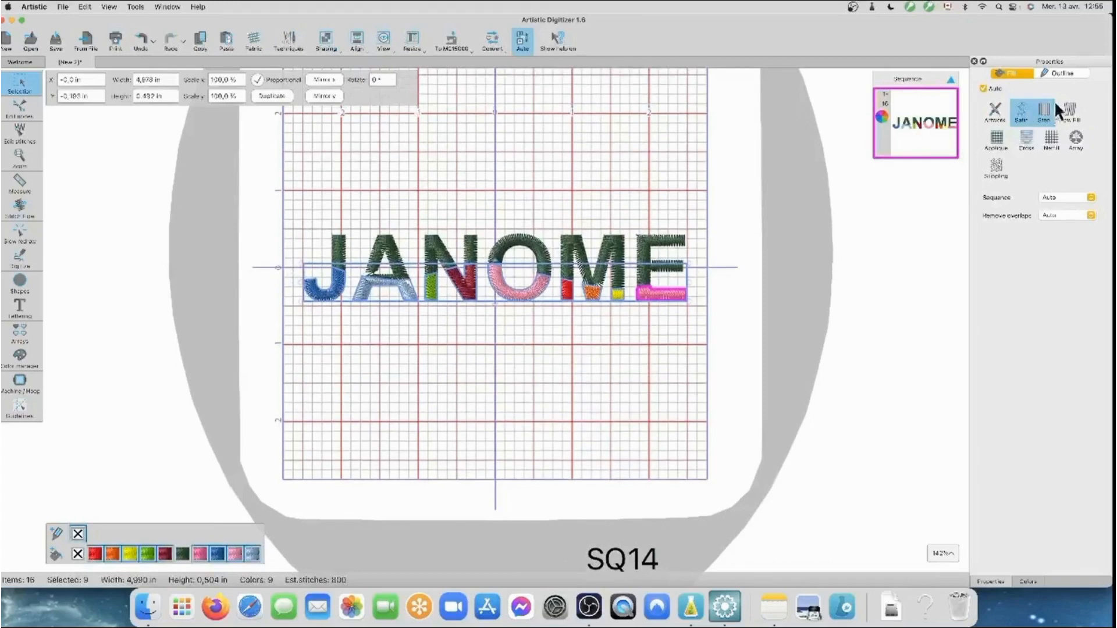
left_click(1042, 108)
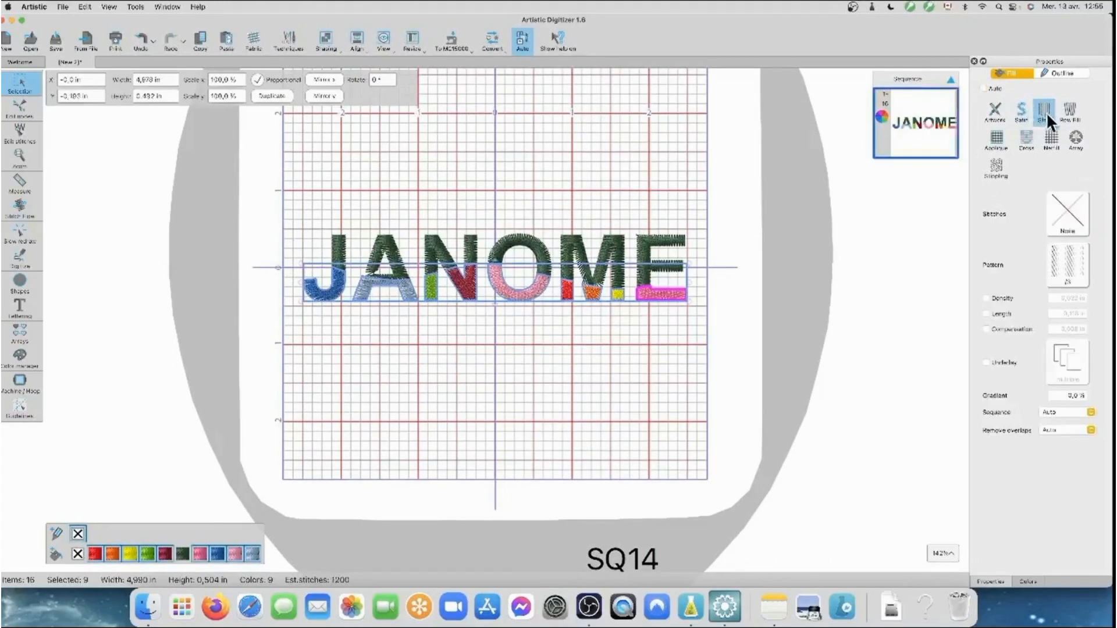
left_click(1074, 264)
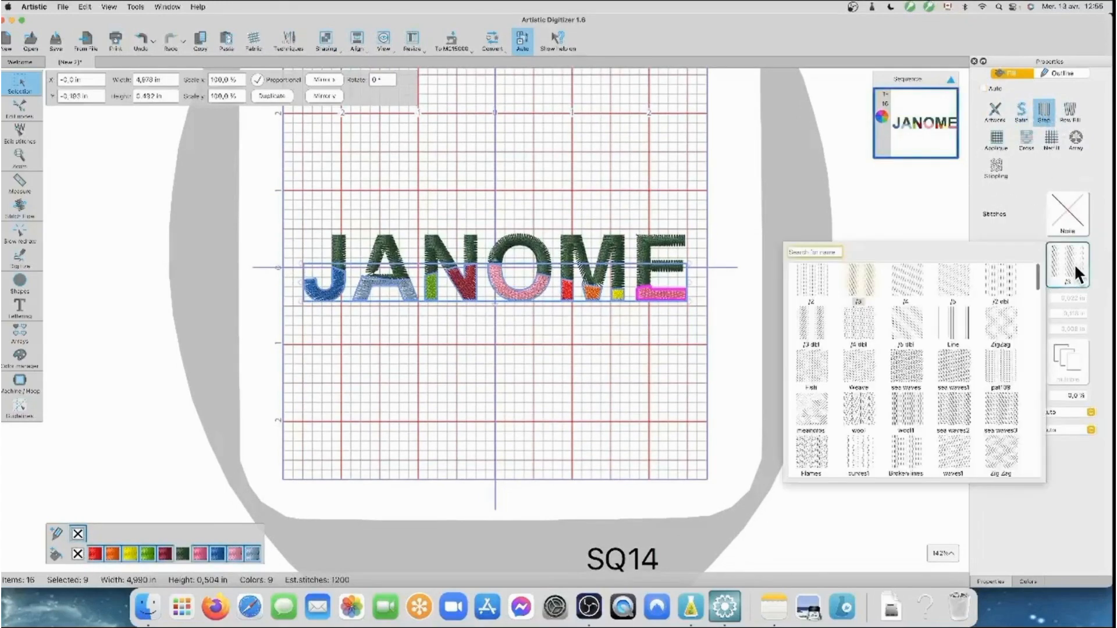
left_click(857, 367)
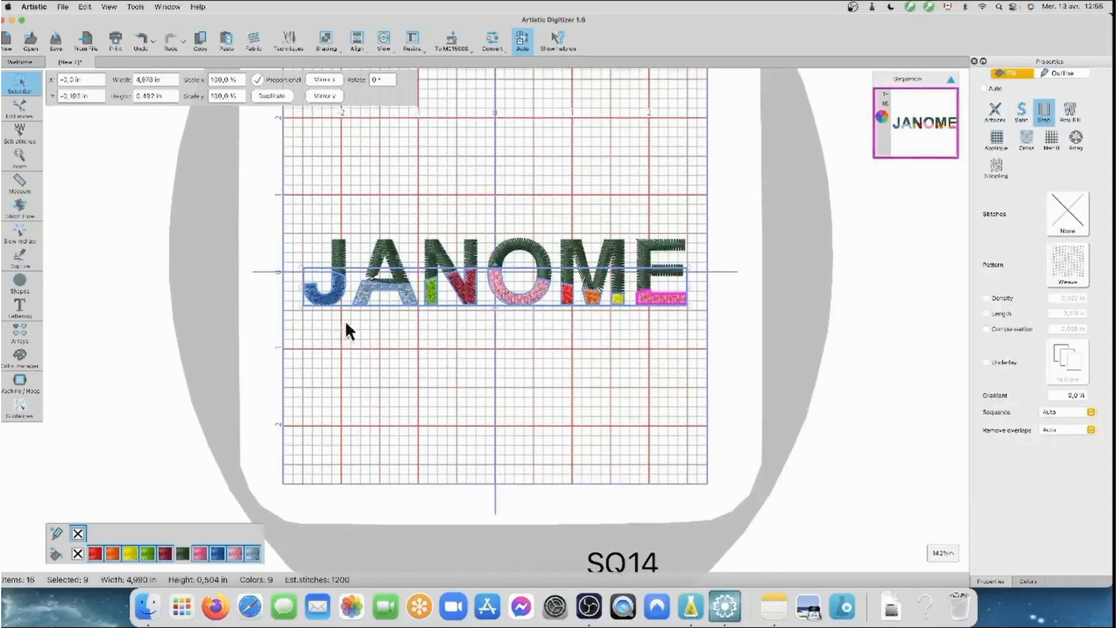
left_click(928, 344)
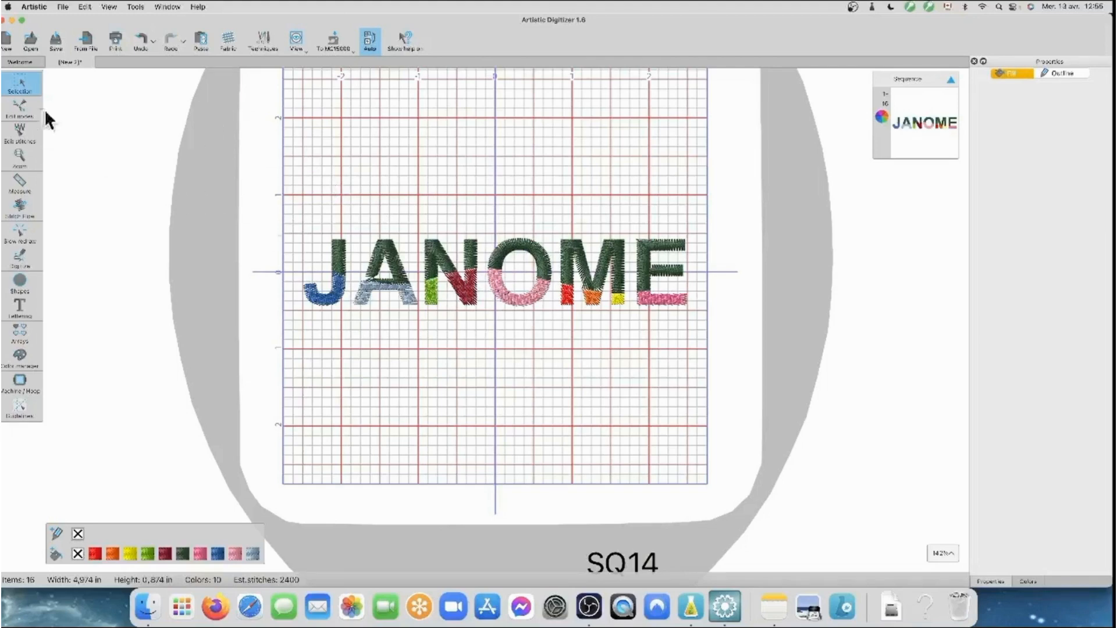
- Close the split lettering design and return to the Welcome page
left_click(51, 62)
left_click(522, 316)
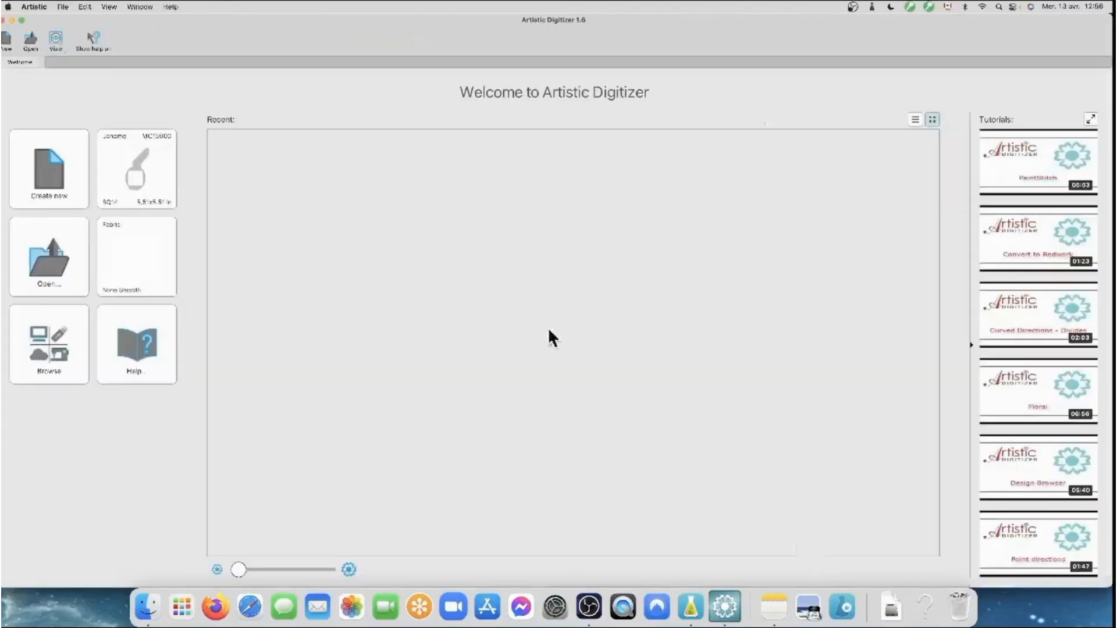
- Open the goblet drum sample with green scrolls from the design browser, then select the whole design and deselect it
left_click(49, 337)
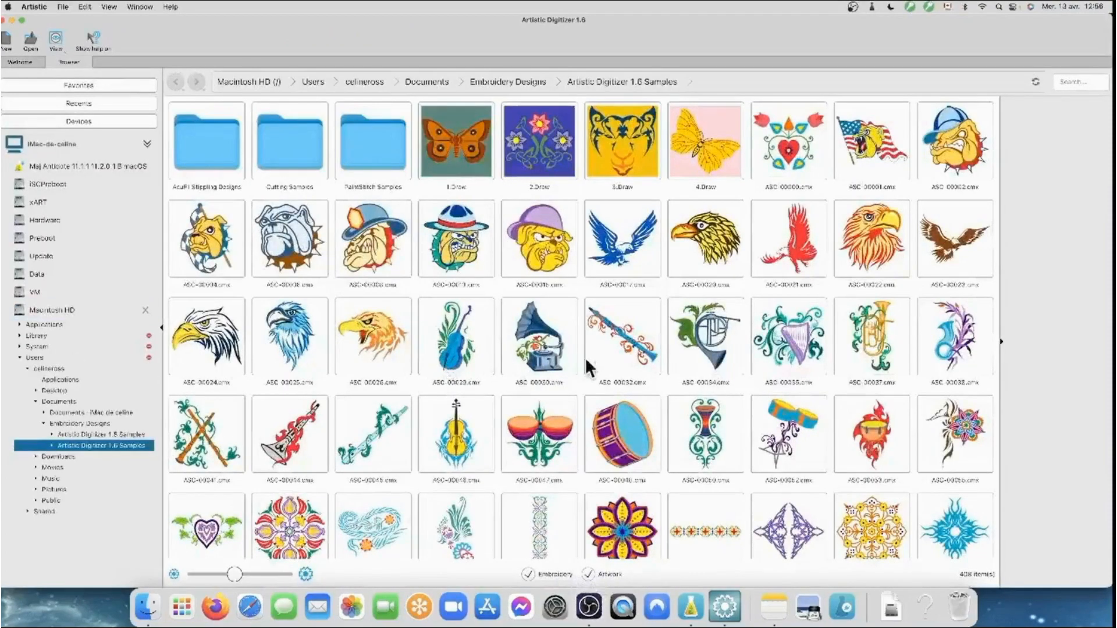
double_click(703, 427)
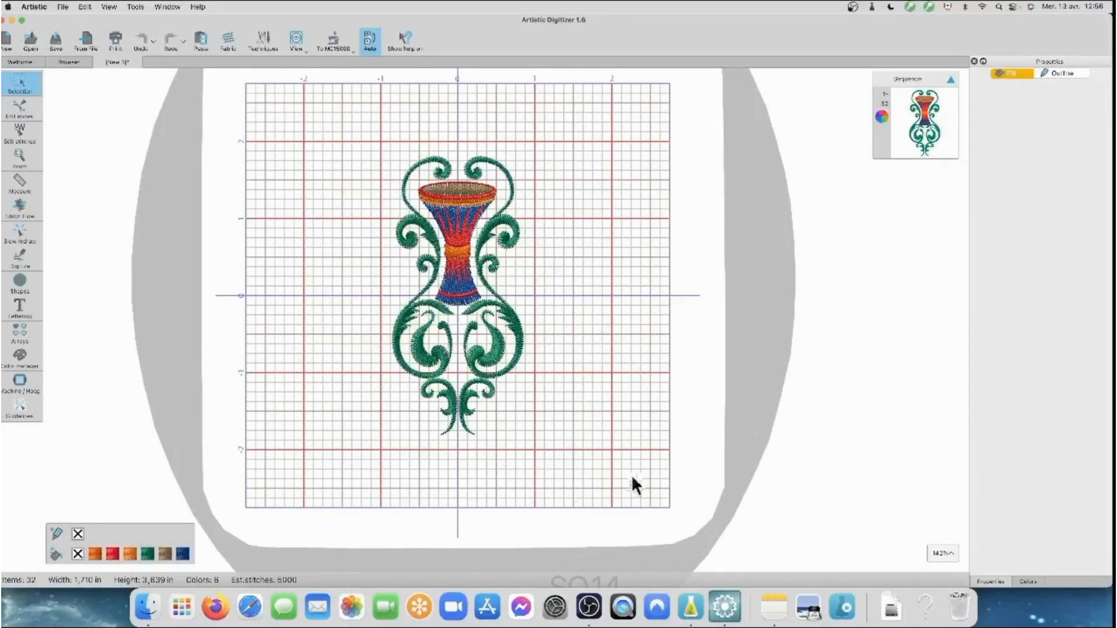
left_click_drag(569, 451, 357, 109)
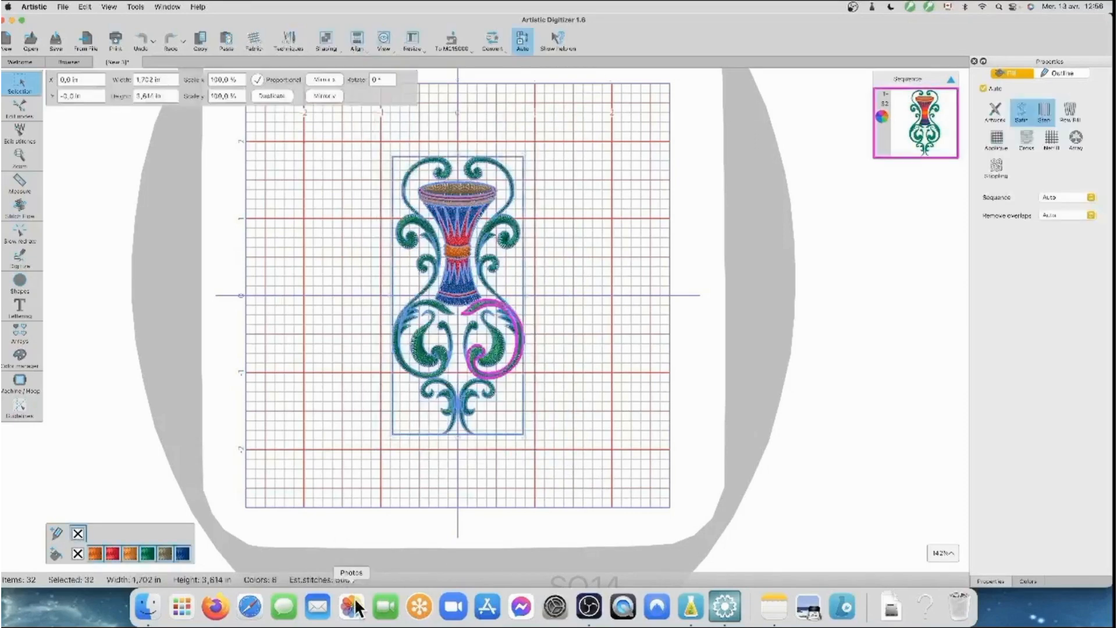
left_click(153, 199)
- Draw a vertical Outline shape line about 3.4 in long through the centre of the drum design, finish it and deselect it
mouse_move(26, 251)
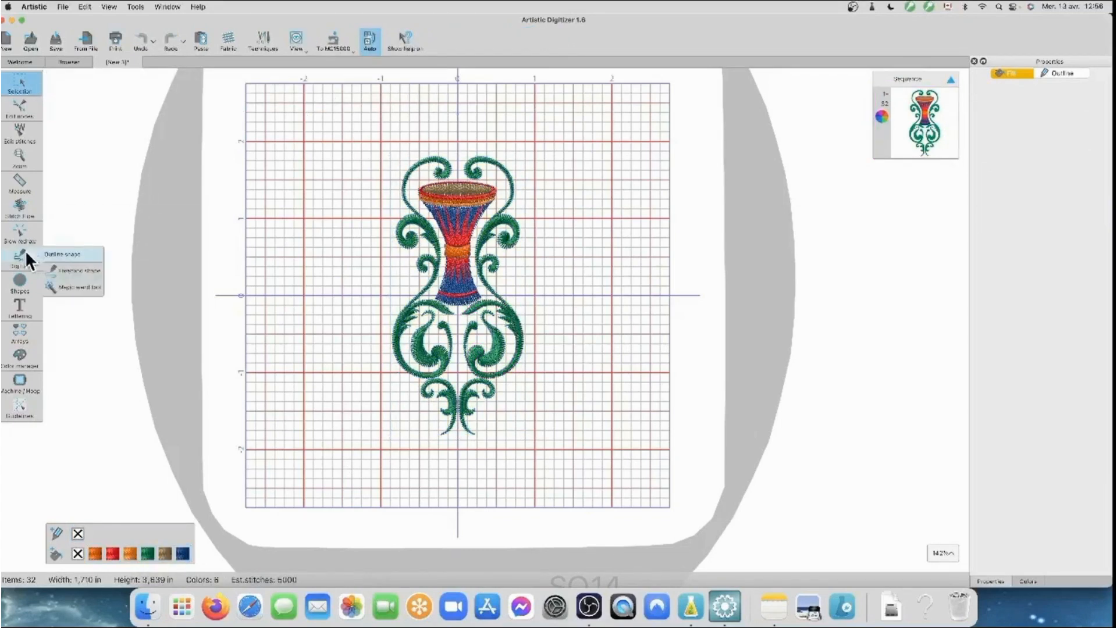
left_click(64, 255)
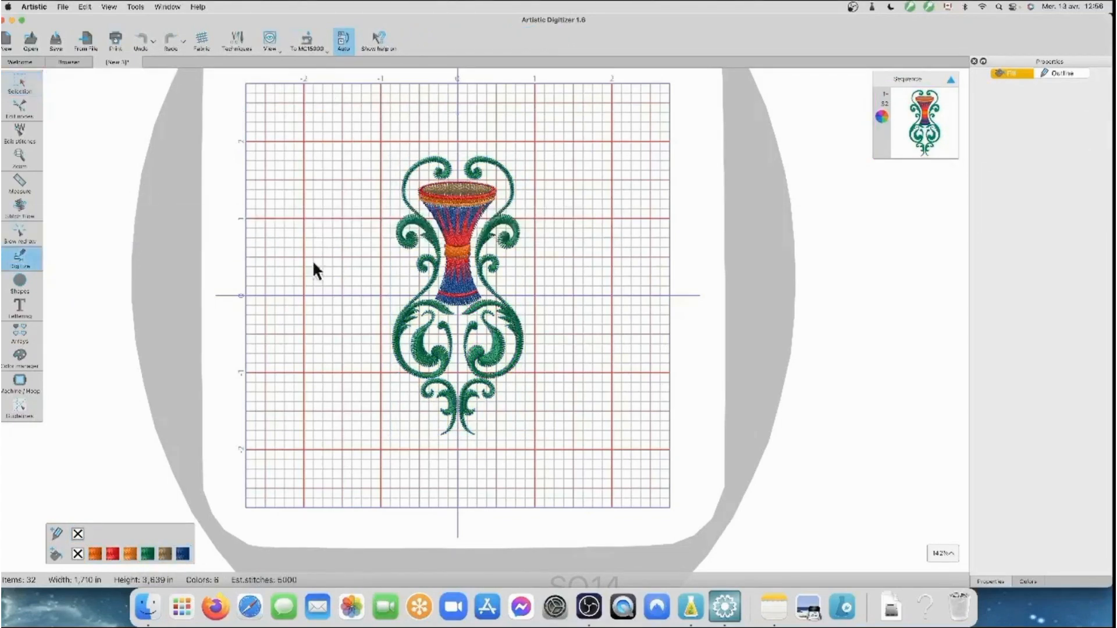
left_click(458, 170)
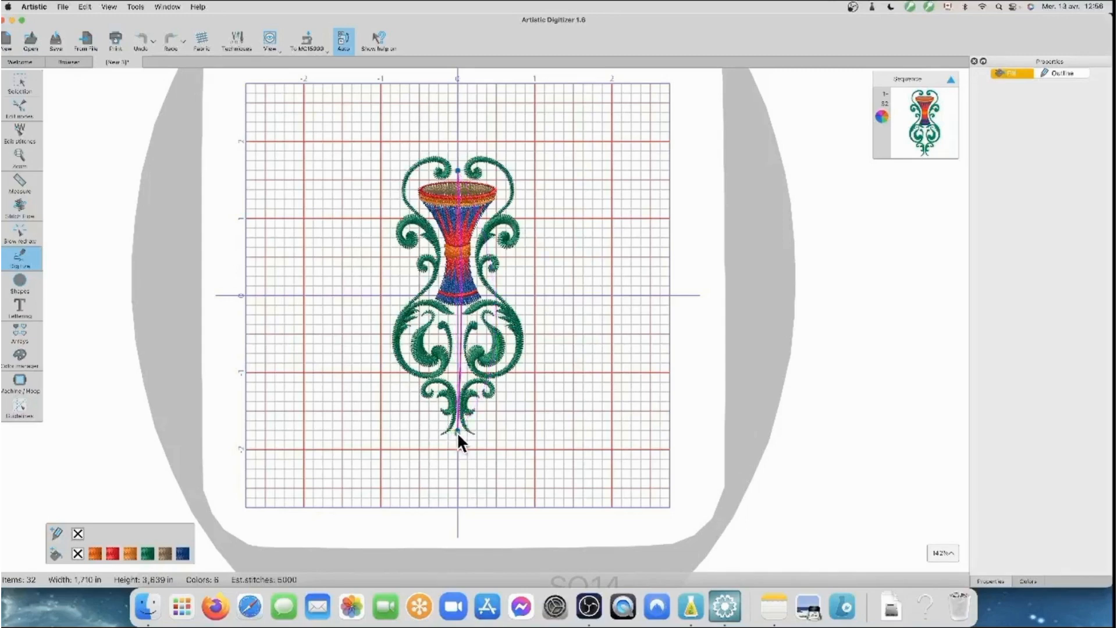
right_click(457, 432)
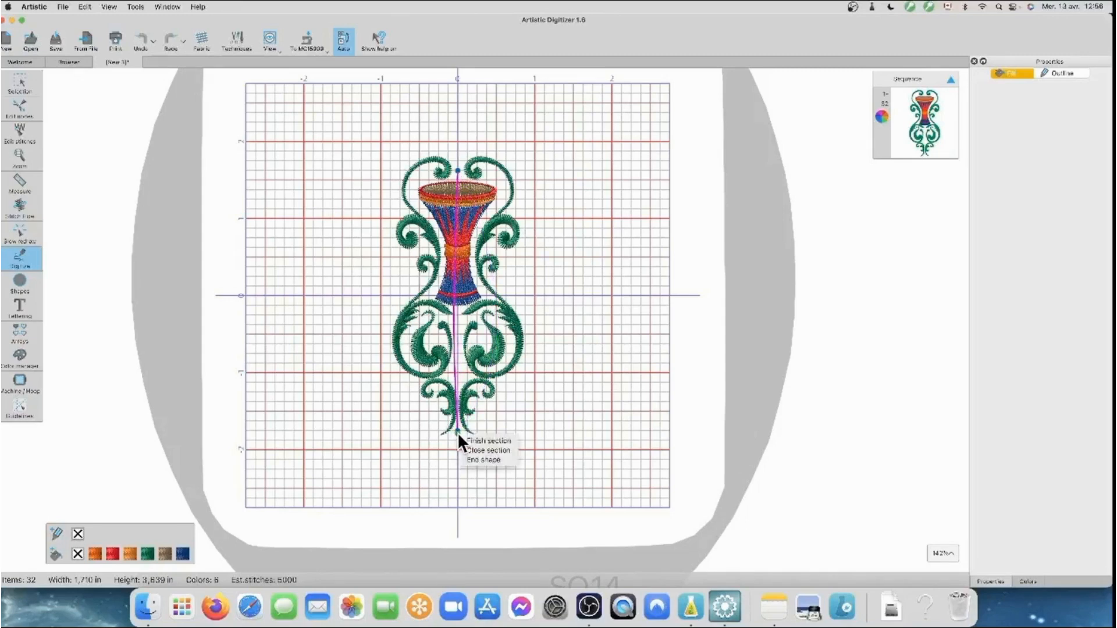
left_click(484, 459)
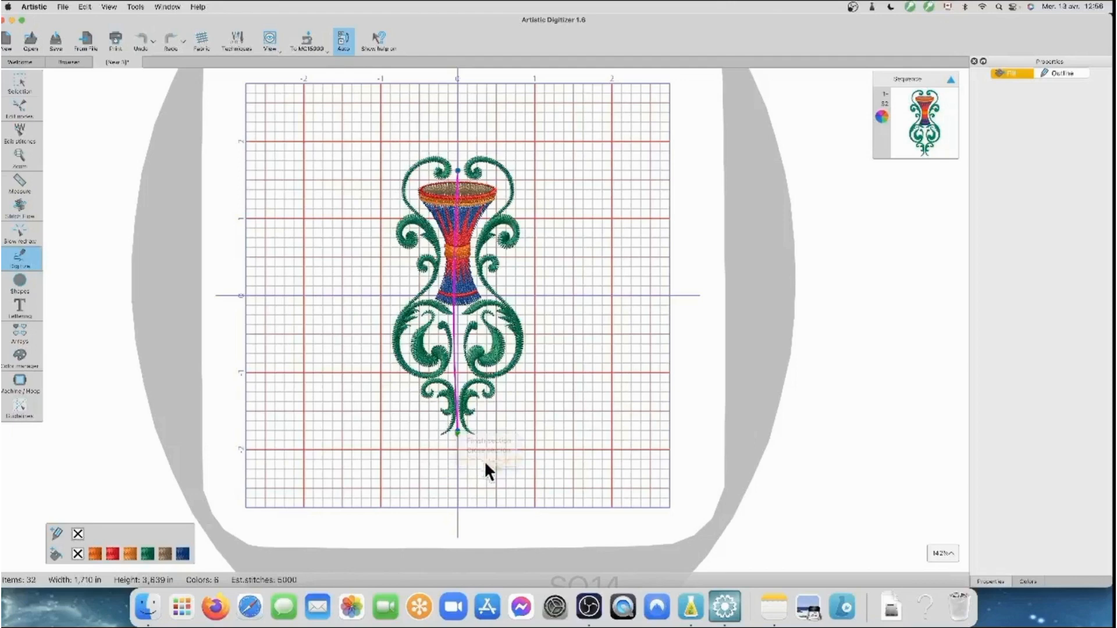
left_click(548, 420)
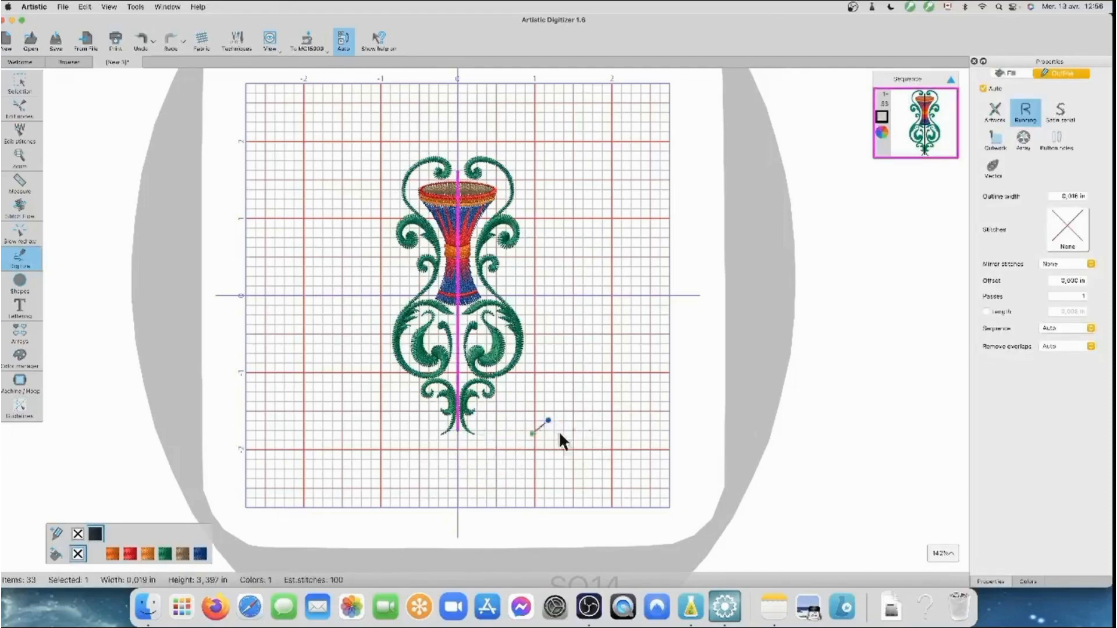
left_click(20, 83)
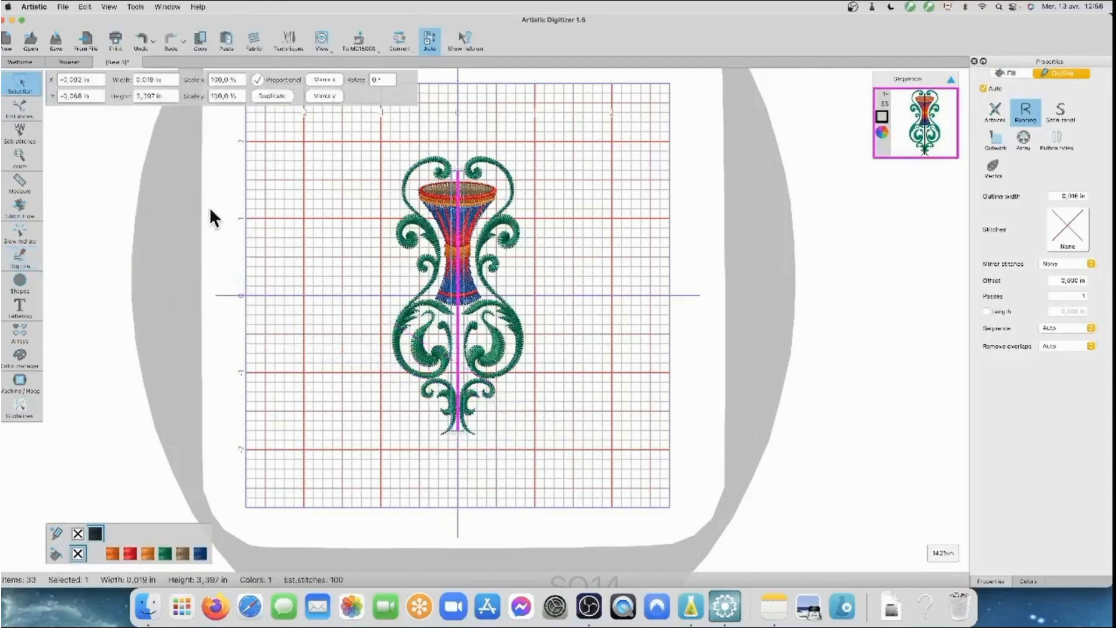
left_click(324, 140)
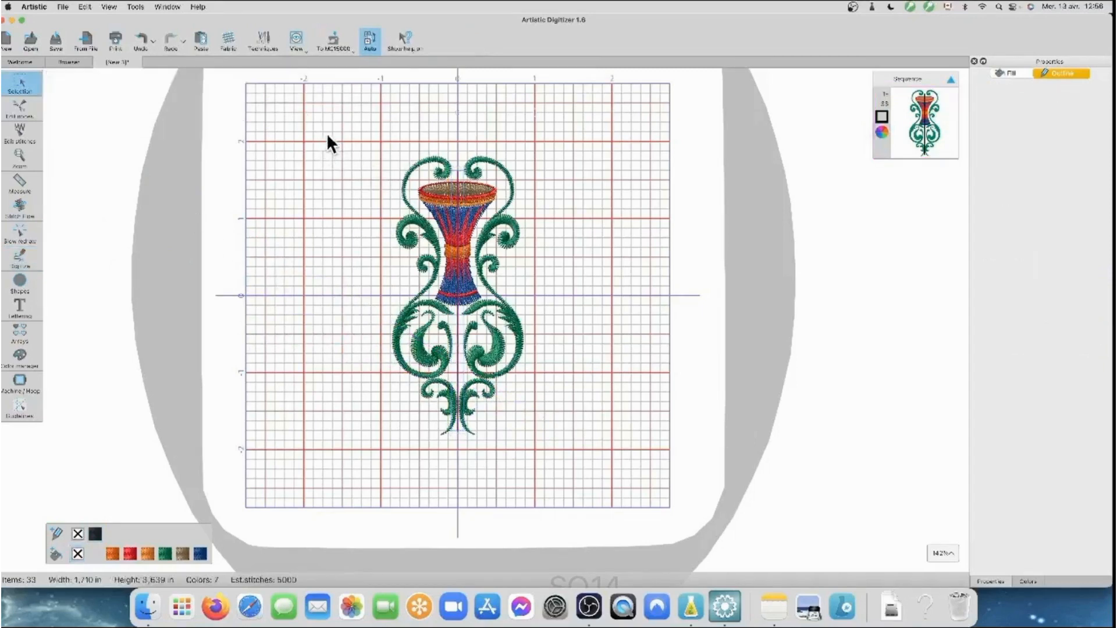
- Select the entire drum design together with the centre line, cut it with the Knife and deselect the pieces
left_click_drag(329, 129, 596, 379)
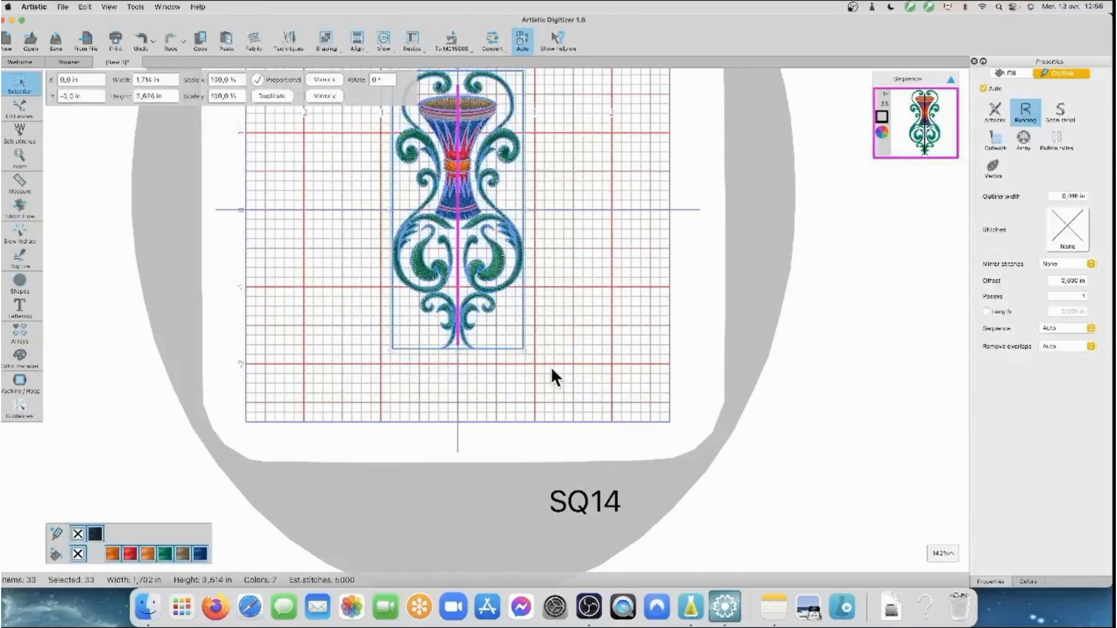
right_click(476, 287)
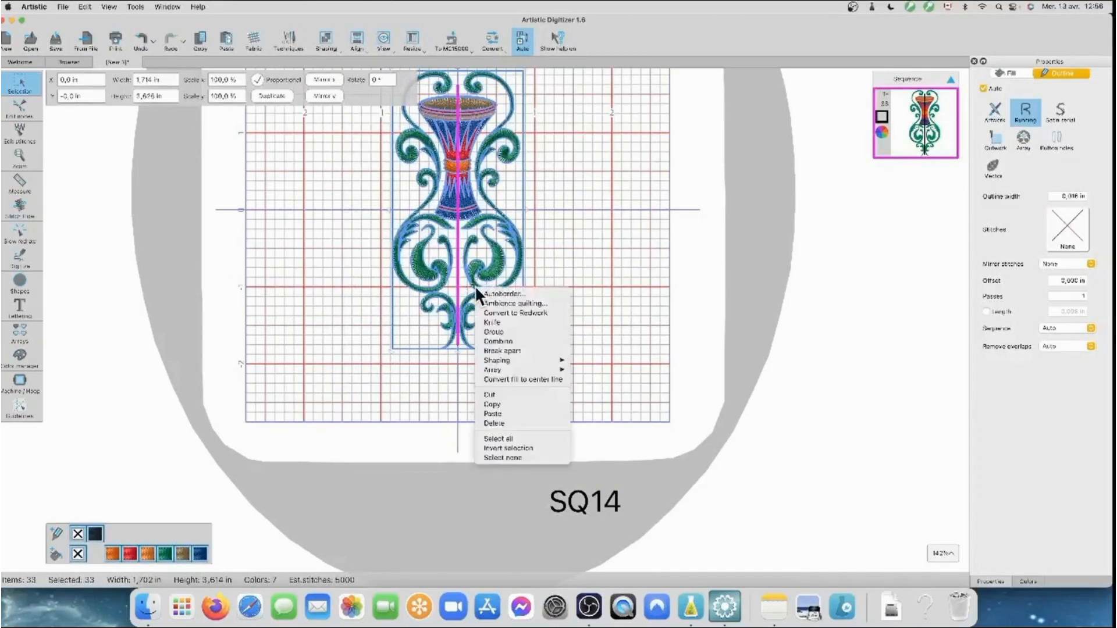
left_click(493, 322)
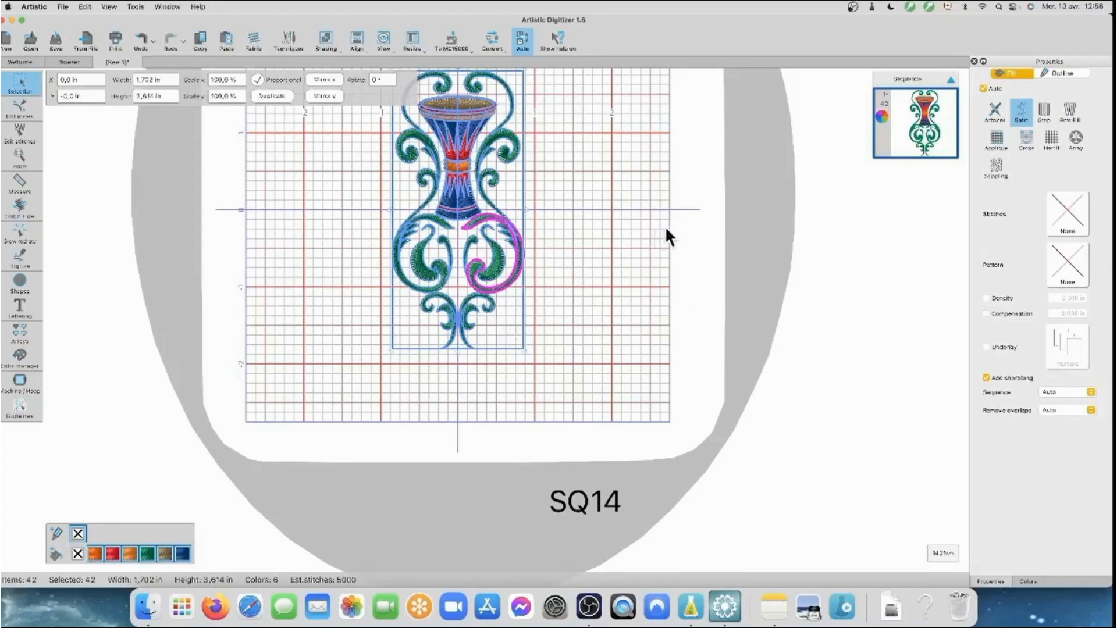
left_click(634, 245)
- Select all pieces of the drum's right half, separate them from the left half and move them to its left side
left_click_drag(605, 372, 451, 62)
left_click(549, 169)
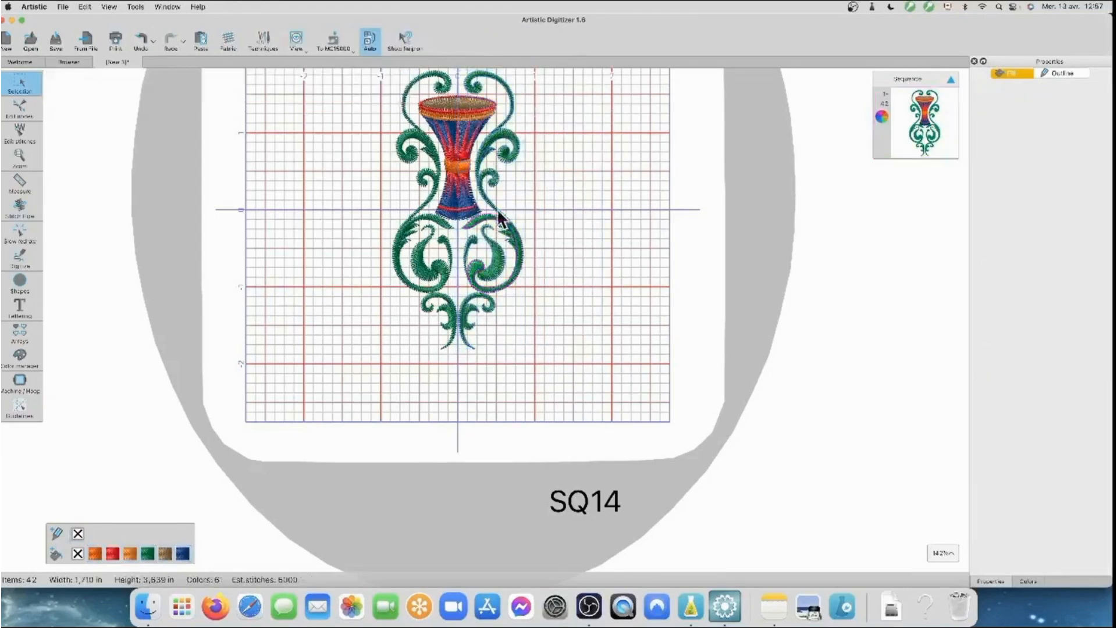
left_click_drag(562, 364, 451, 78)
left_click_drag(450, 68, 449, 117)
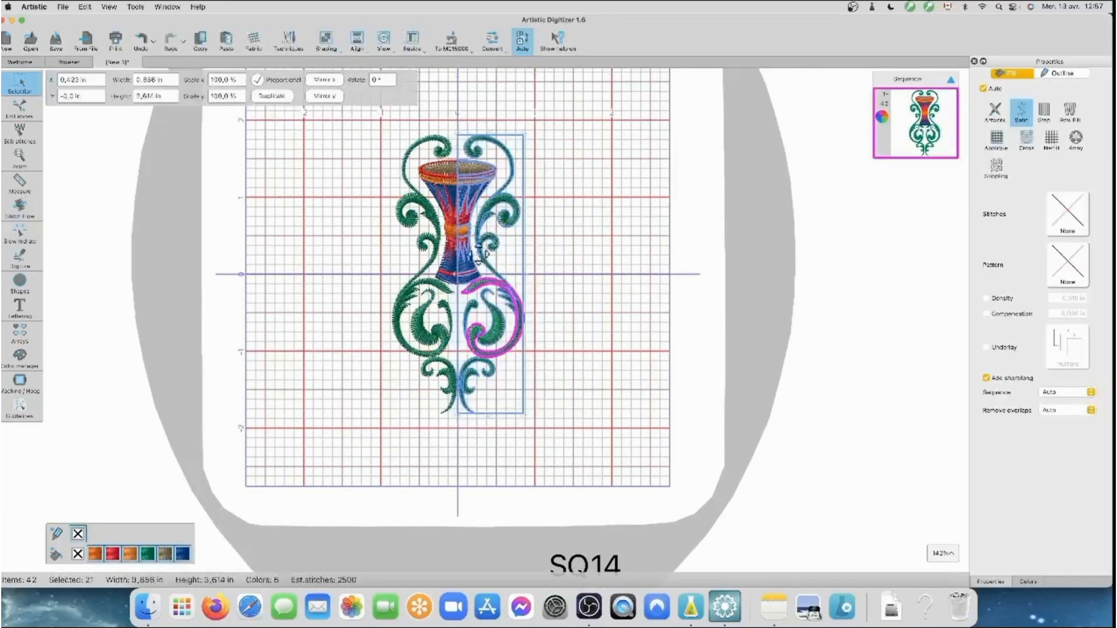
left_click_drag(483, 249, 531, 250)
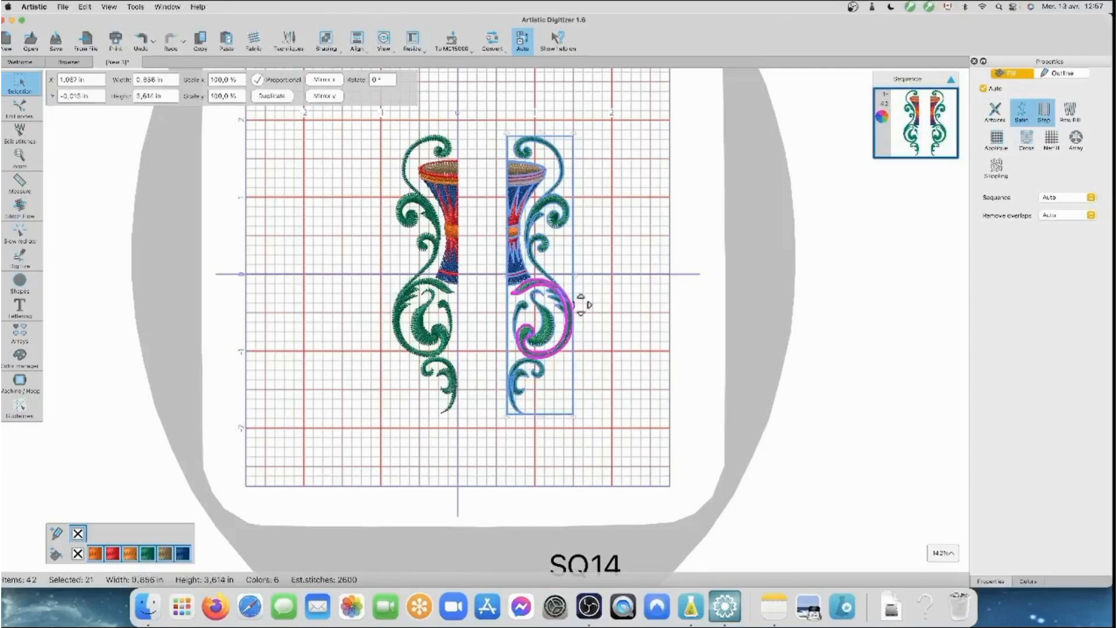
left_click_drag(546, 263, 354, 283)
left_click(603, 320)
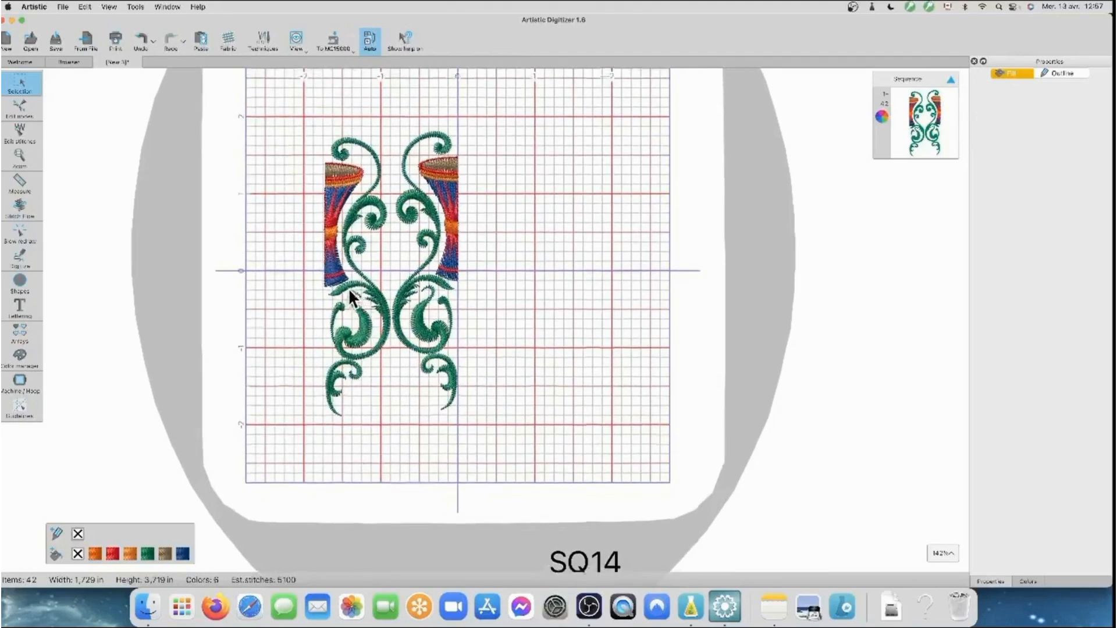
- Select all pieces of the moved drum half, nudge them level with the other half, and deselect them
left_click(349, 292)
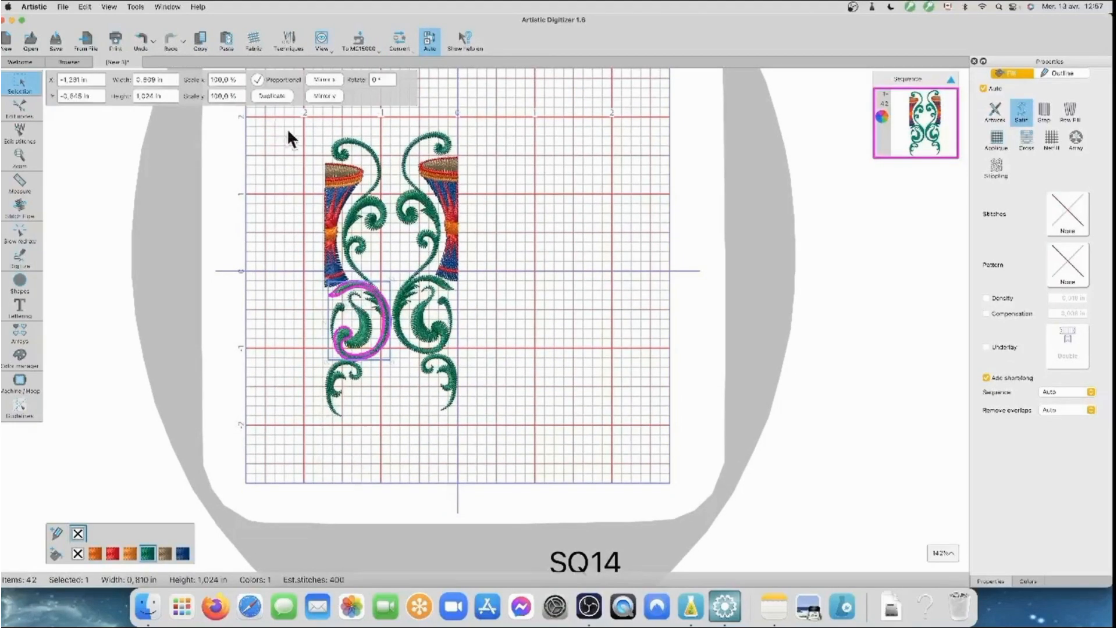
left_click_drag(284, 120, 394, 441)
left_click_drag(365, 337, 364, 329)
left_click(355, 321)
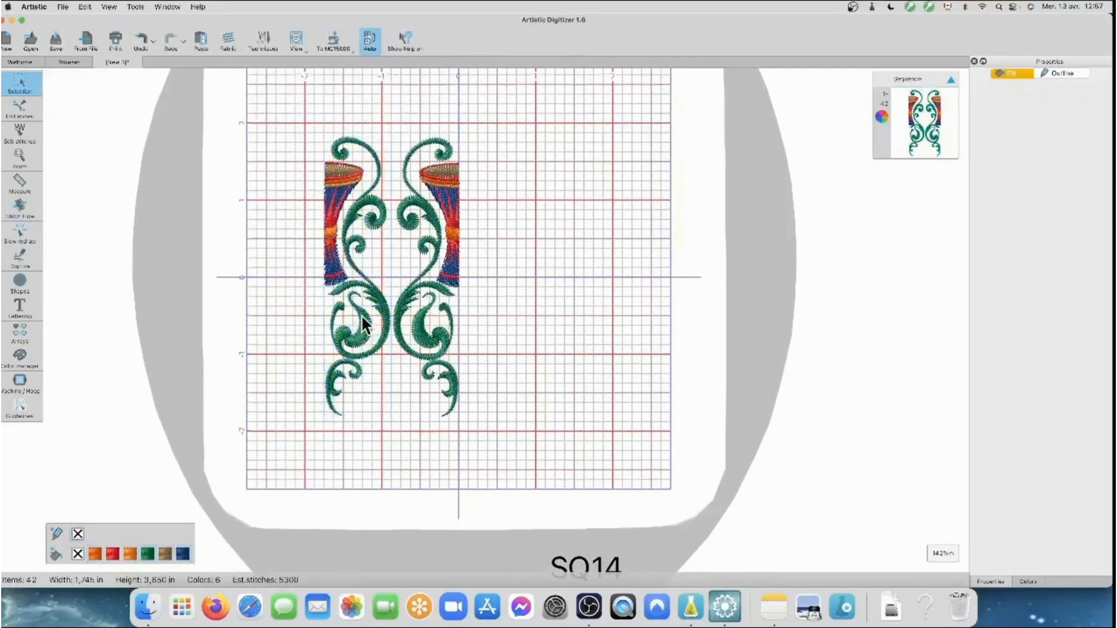
- Select both rearranged drum halves, centre them to the hoop, and deselect them
left_click_drag(516, 434, 263, 101)
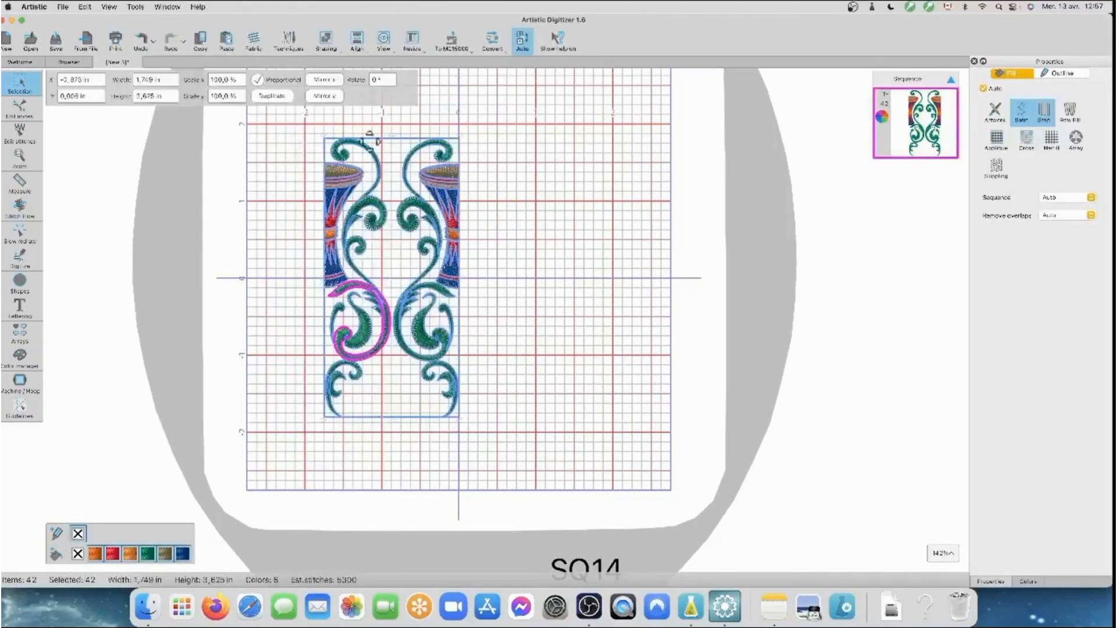
left_click(469, 50)
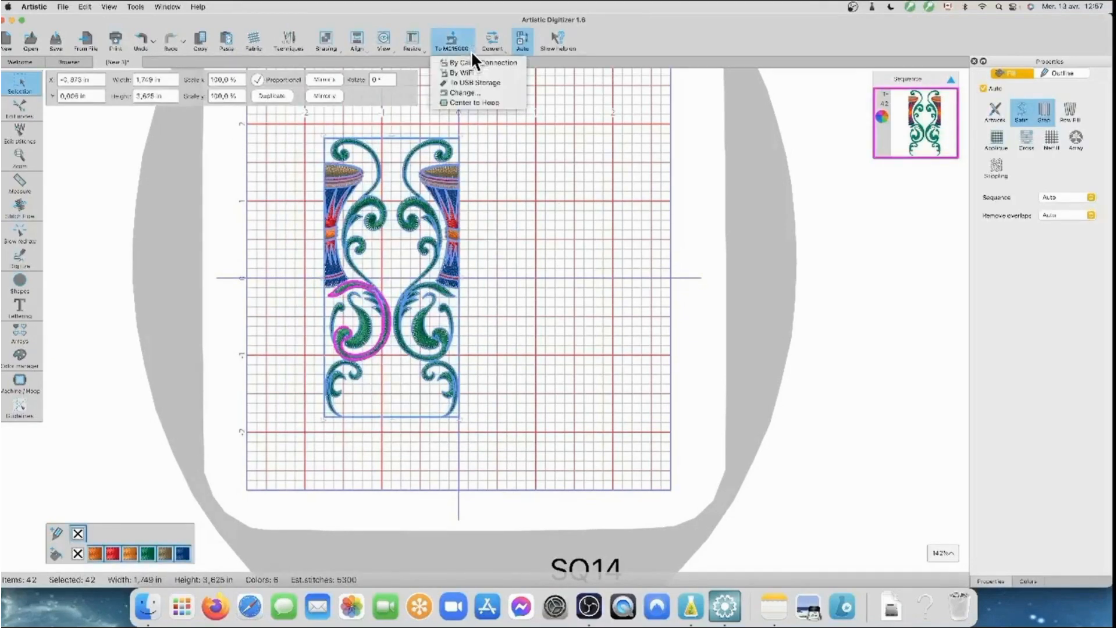
left_click(479, 102)
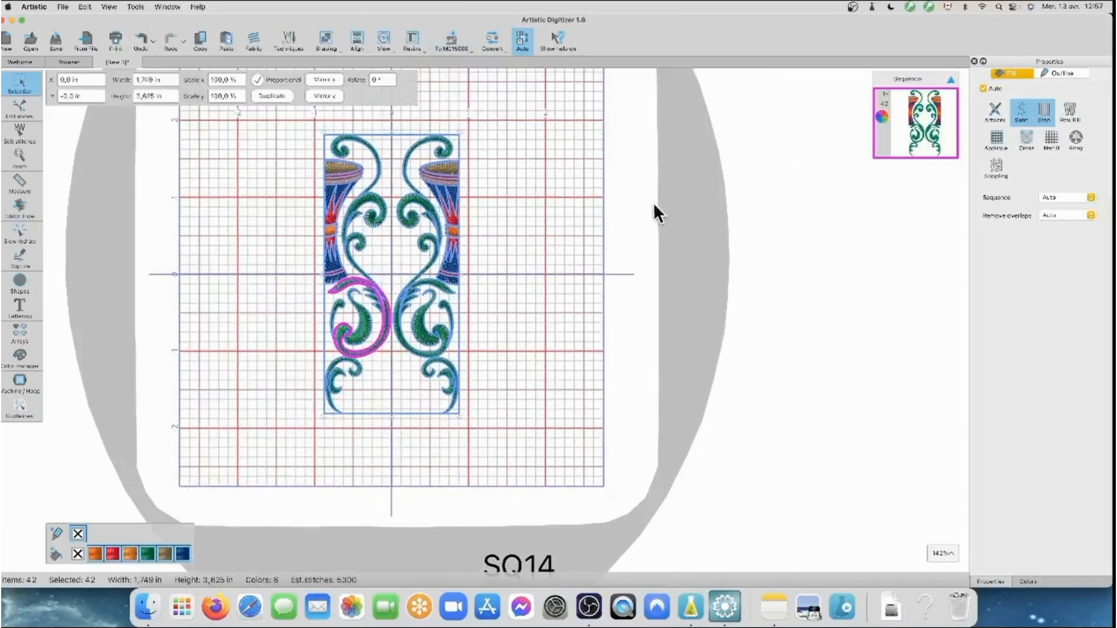
left_click(563, 330)
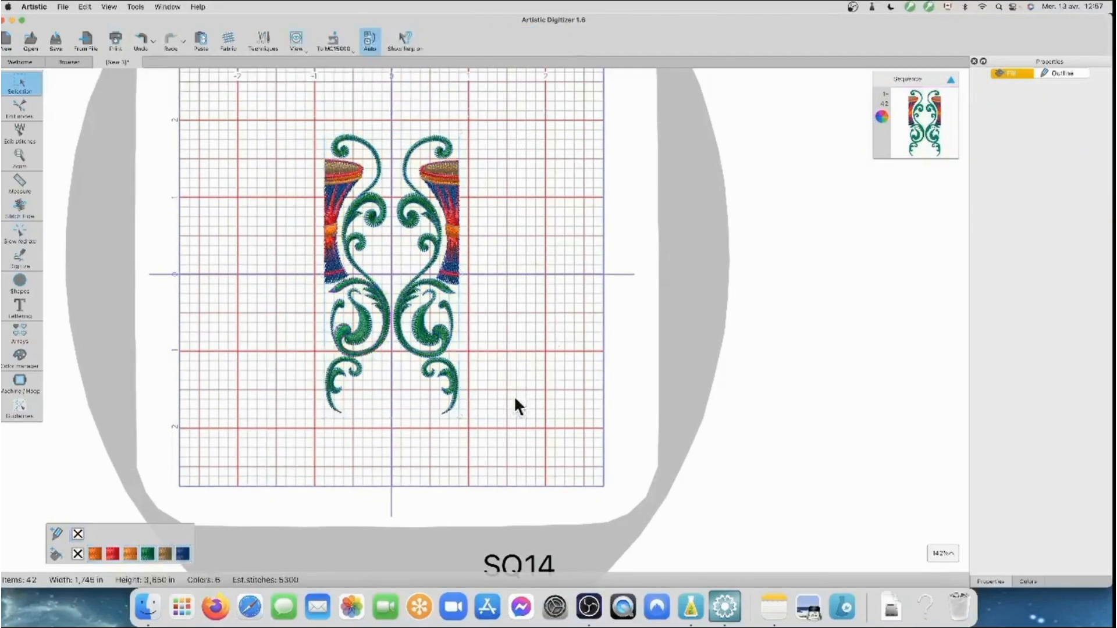
- Enlarge both drum halves together to about 2.47 by 5.12 in, centre them to the hoop again, and deselect them
left_click_drag(505, 437, 278, 132)
left_click_drag(460, 124, 514, 105)
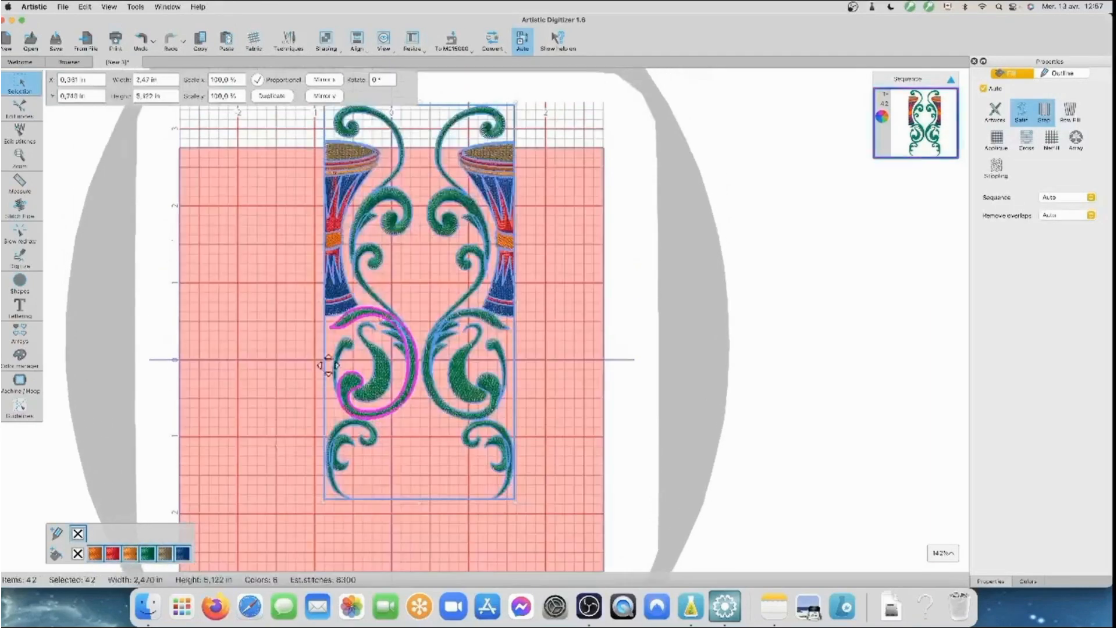
left_click(464, 49)
left_click(460, 102)
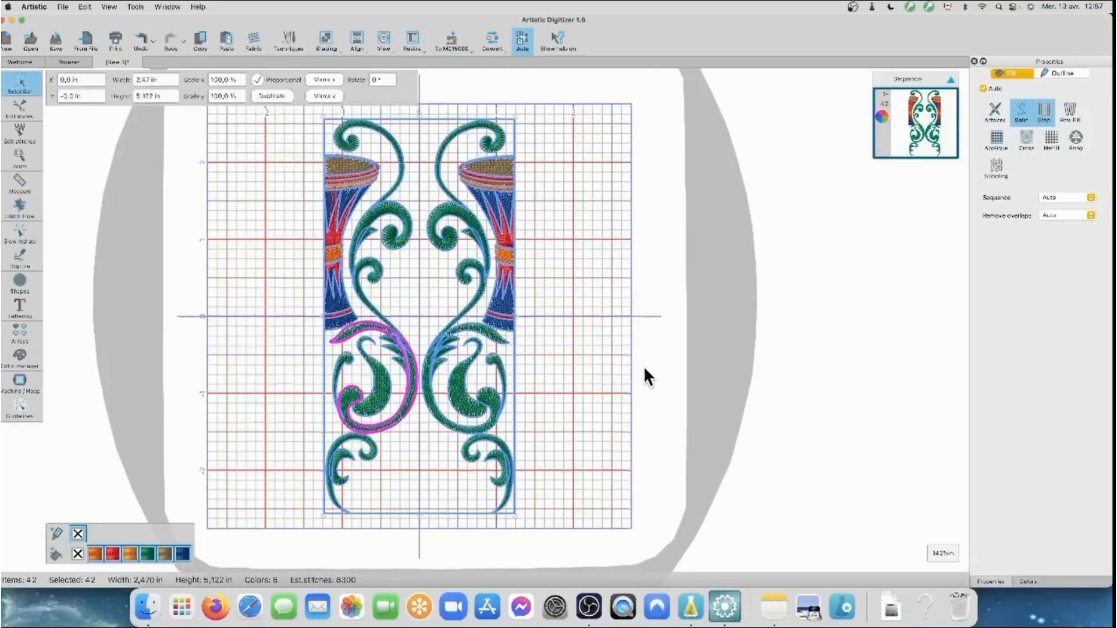
left_click(644, 369)
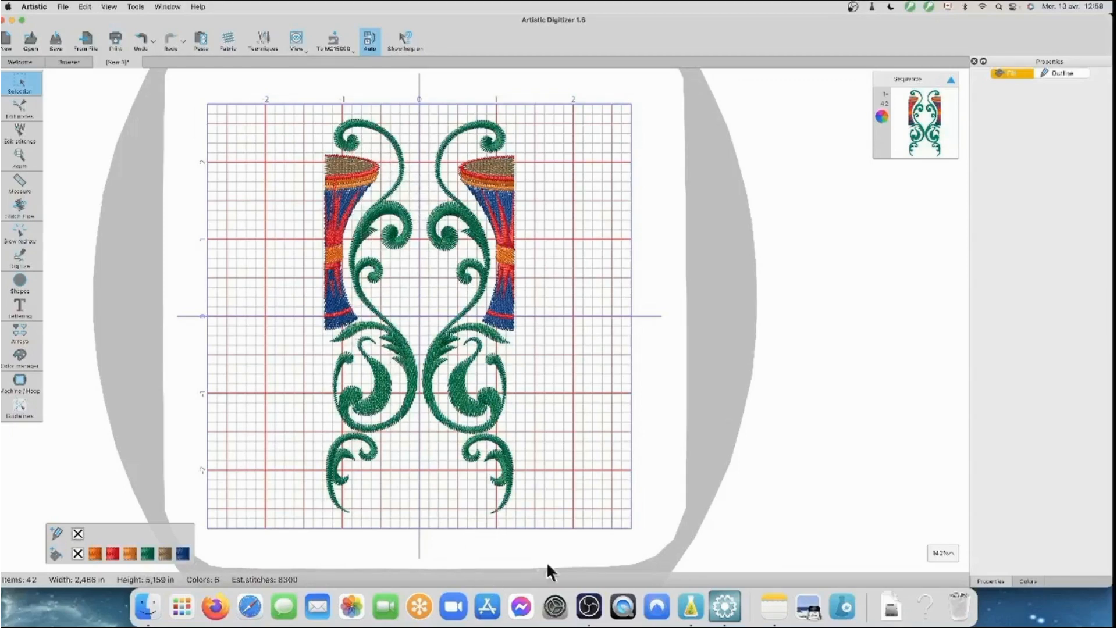
- Select the whole design, add an Autoborder to the outside with the Running type, and deselect it
left_click_drag(591, 532, 288, 79)
right_click(443, 156)
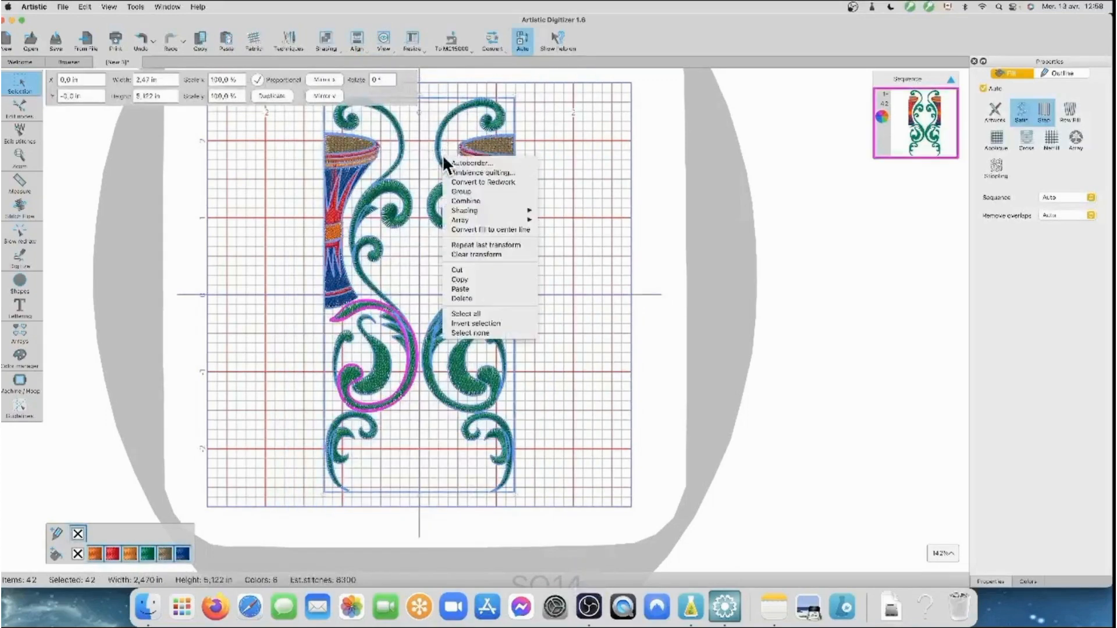
left_click(461, 163)
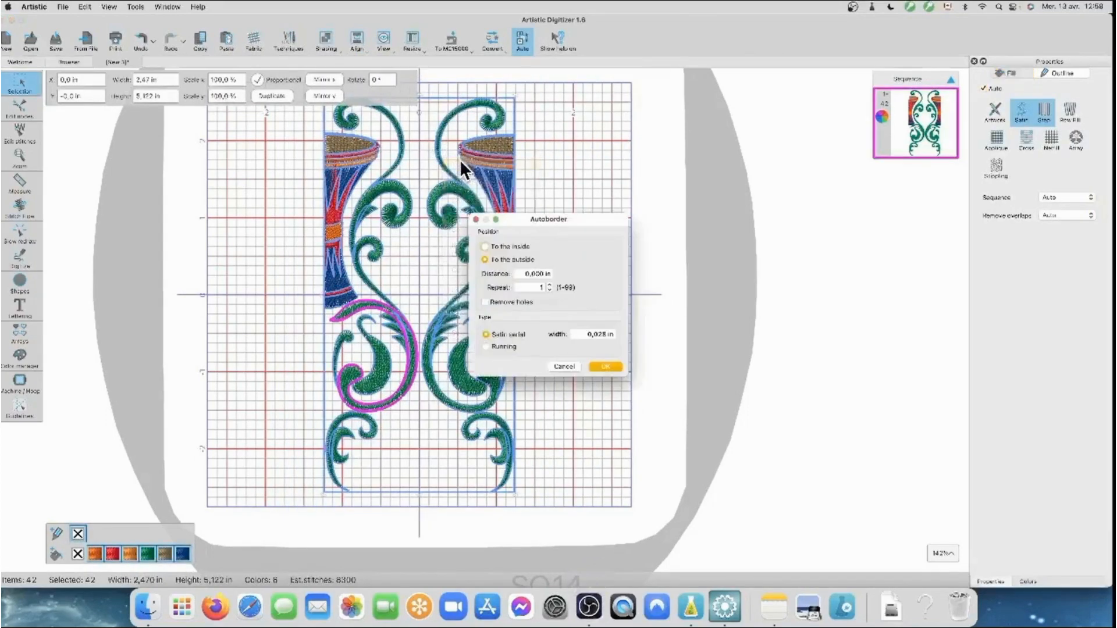
left_click(486, 346)
left_click(602, 364)
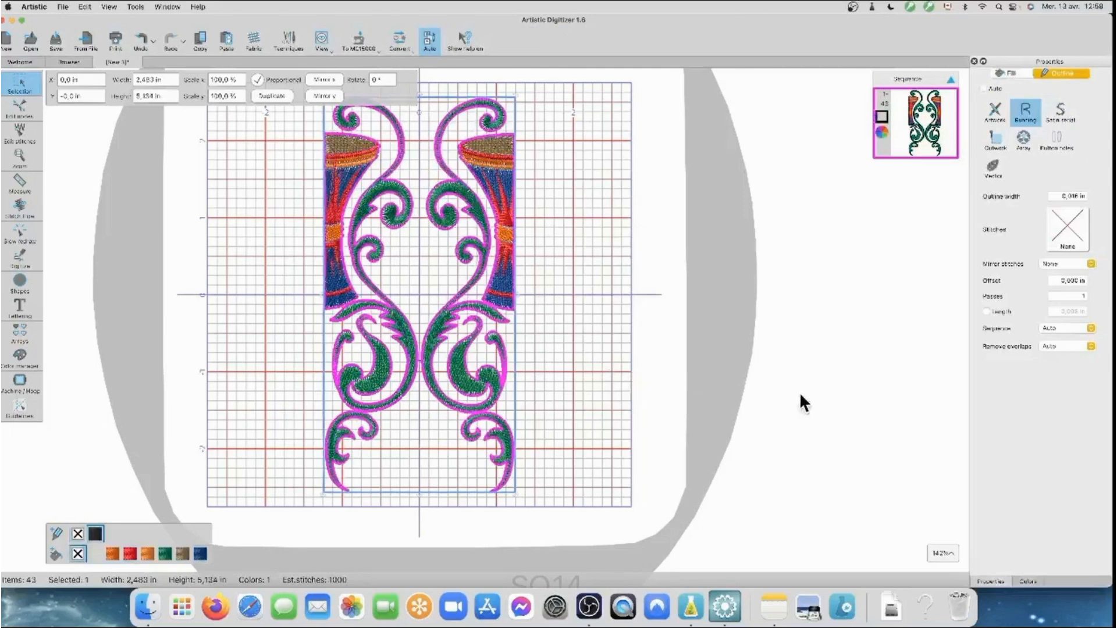
left_click(674, 362)
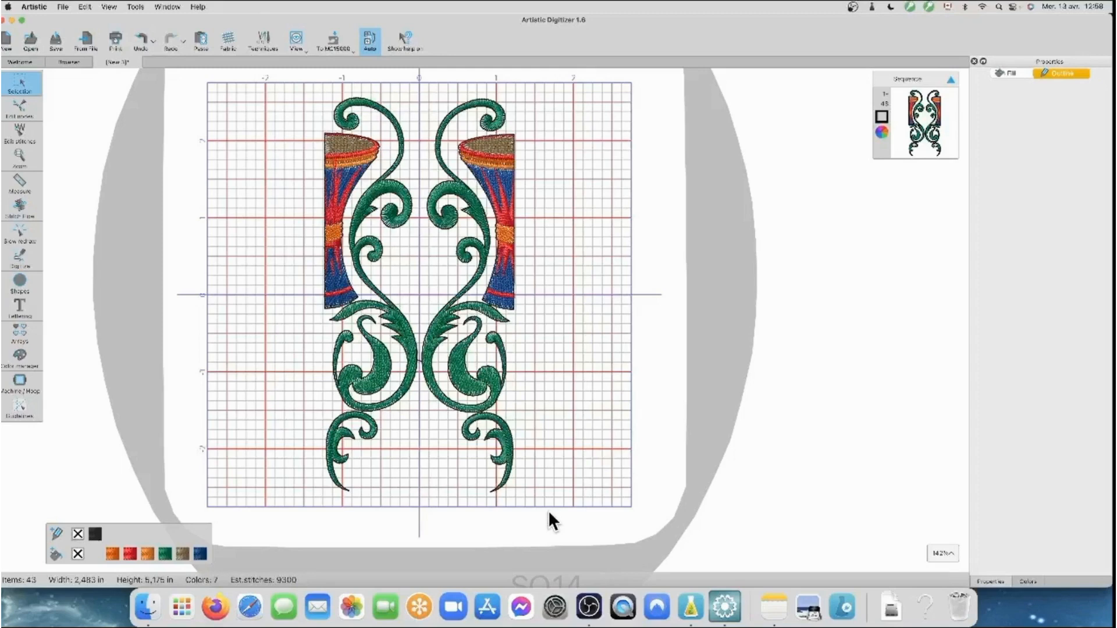
- Select every object of the bordered drum design and delete them all from the workspace
left_click(198, 7)
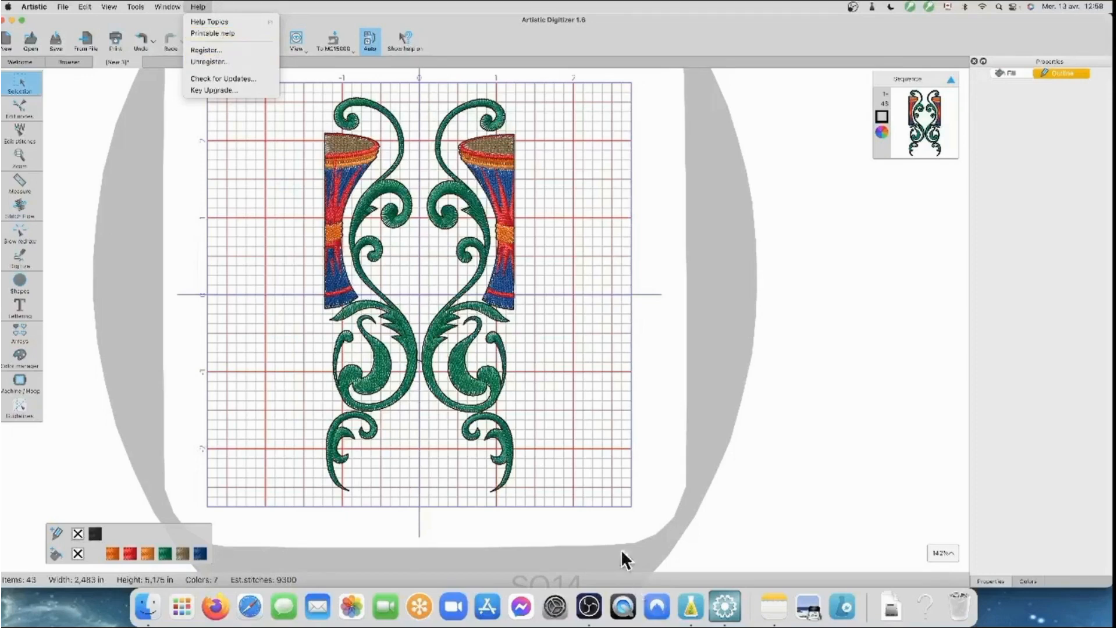
left_click(592, 525)
left_click_drag(592, 526, 275, 67)
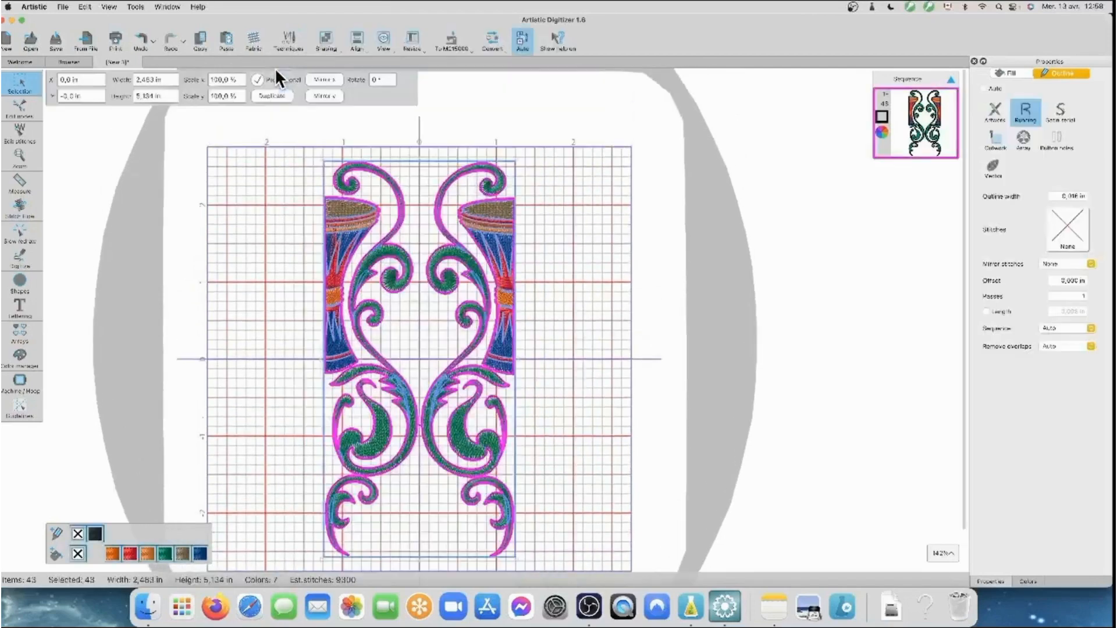
key("Delete")
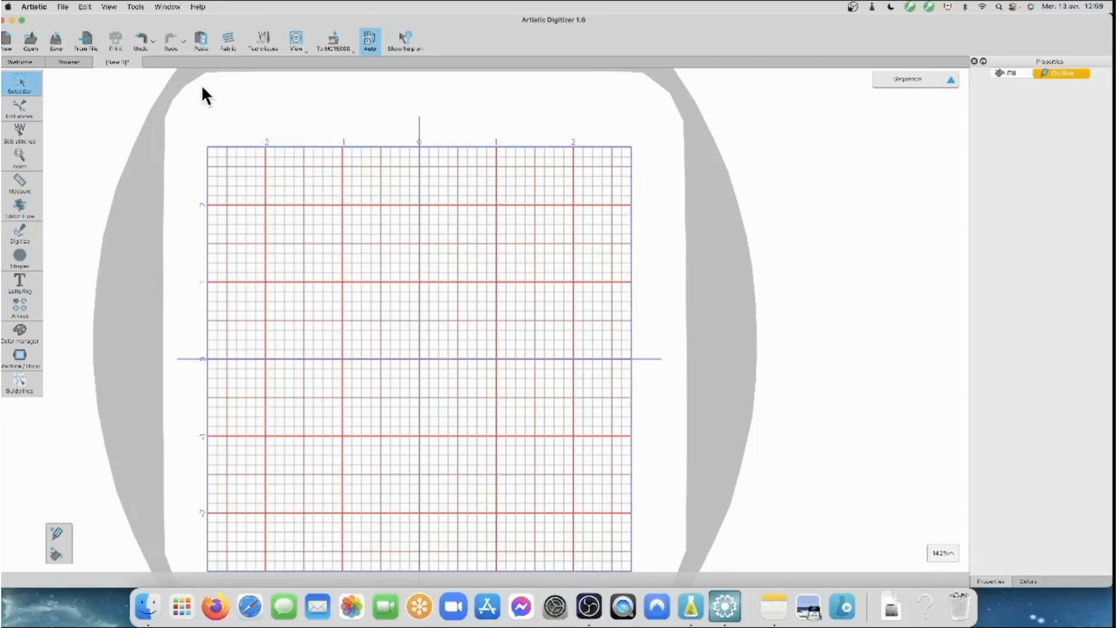
- Open the symbol insertion dialog and choose the Webdings font
left_click(139, 9)
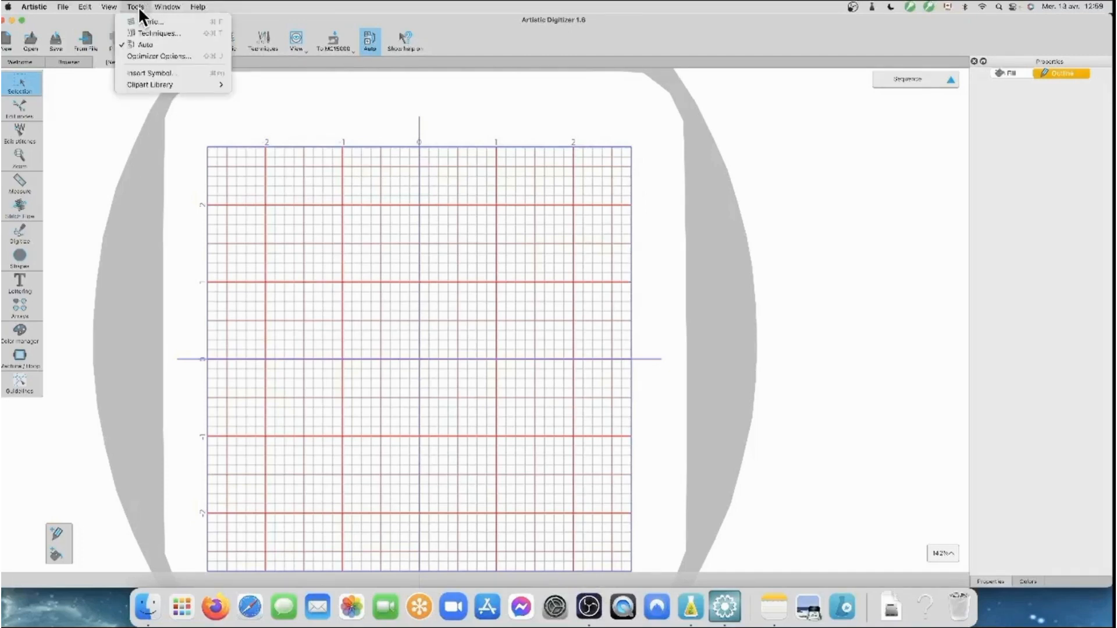
left_click(146, 71)
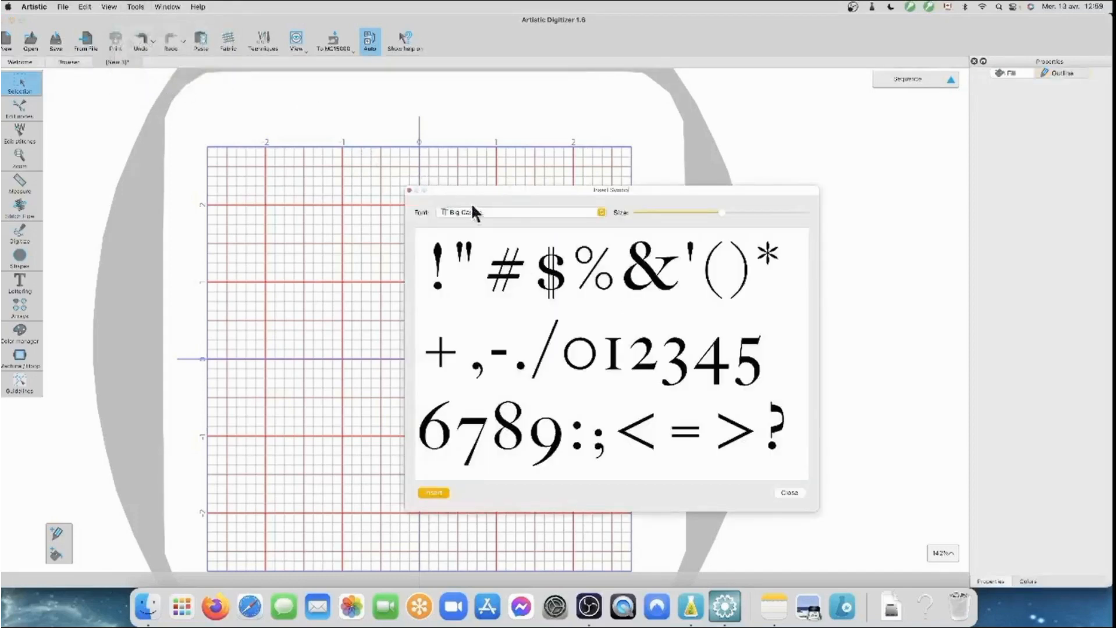
left_click(602, 211)
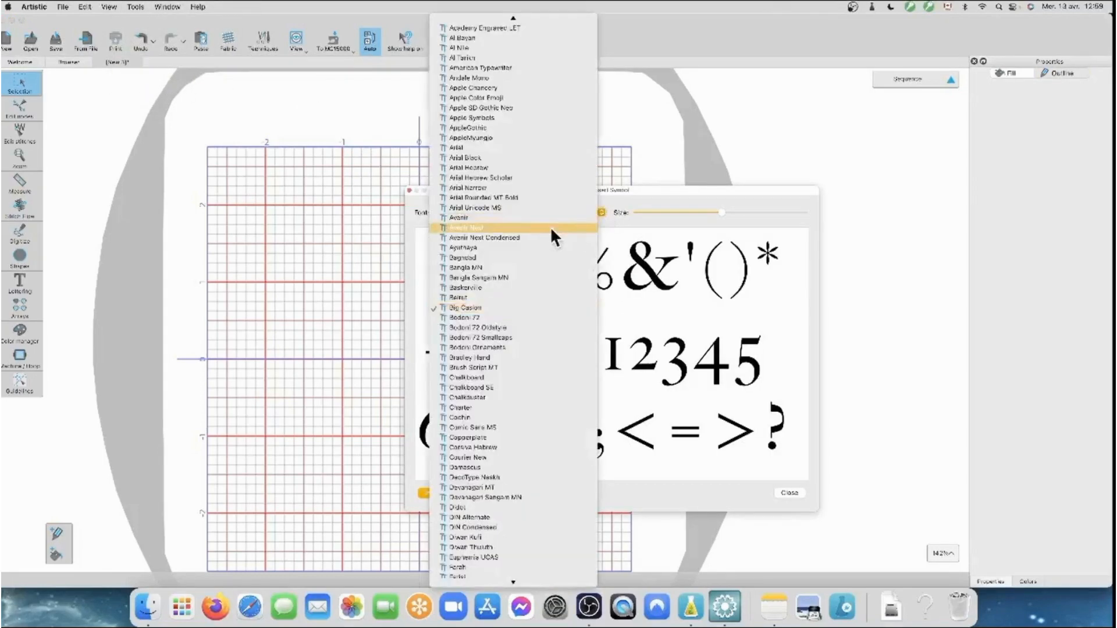
scroll(525, 219, "up", 5)
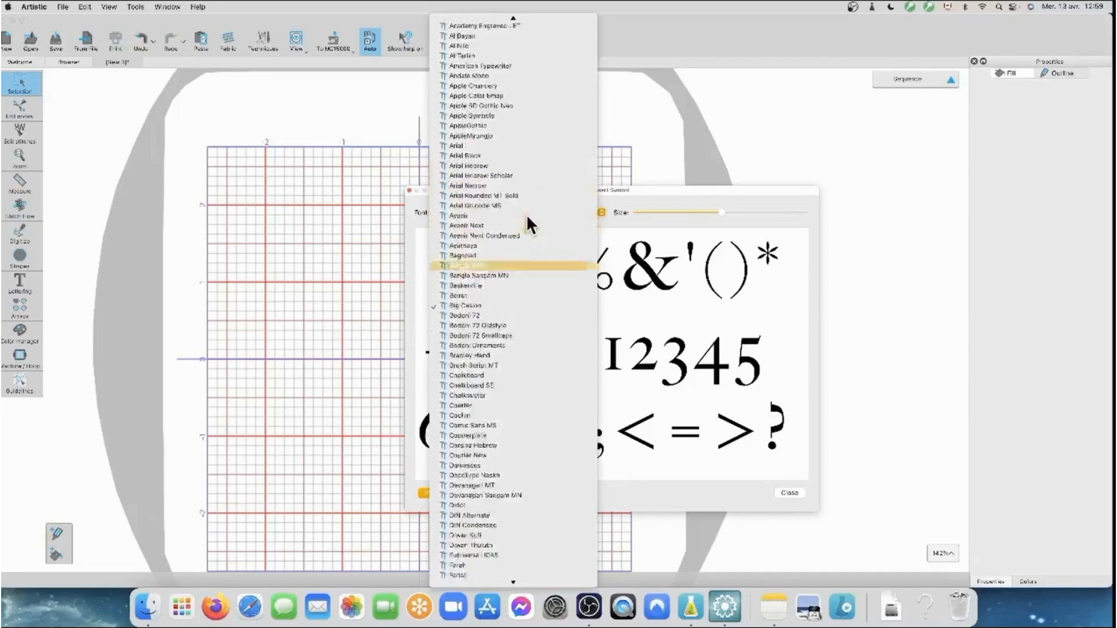
scroll(525, 214, "up", 1)
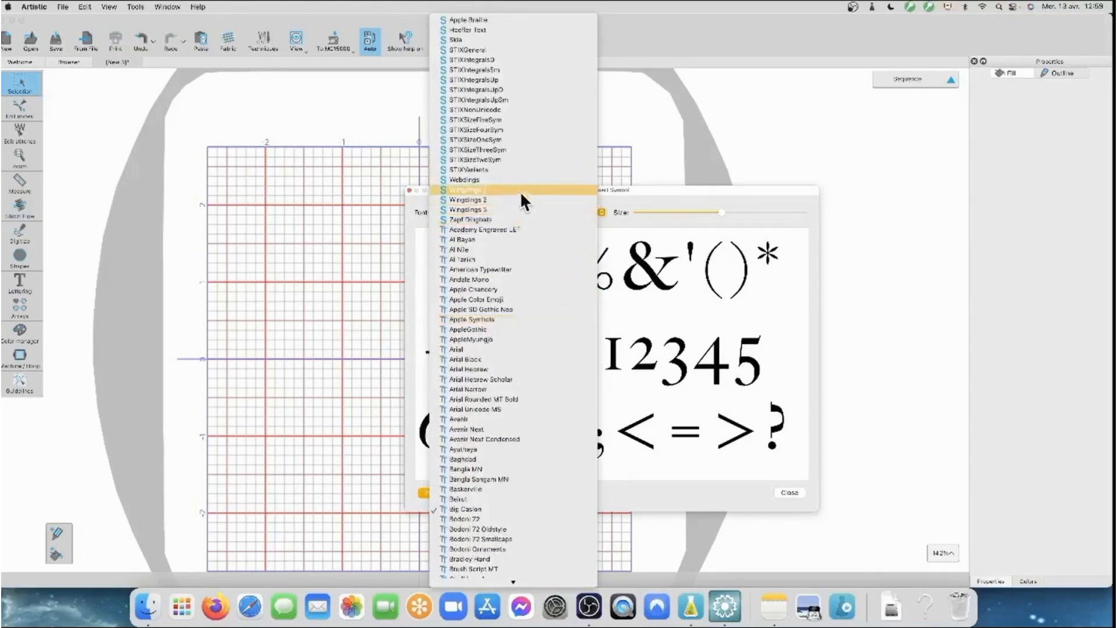
left_click(472, 180)
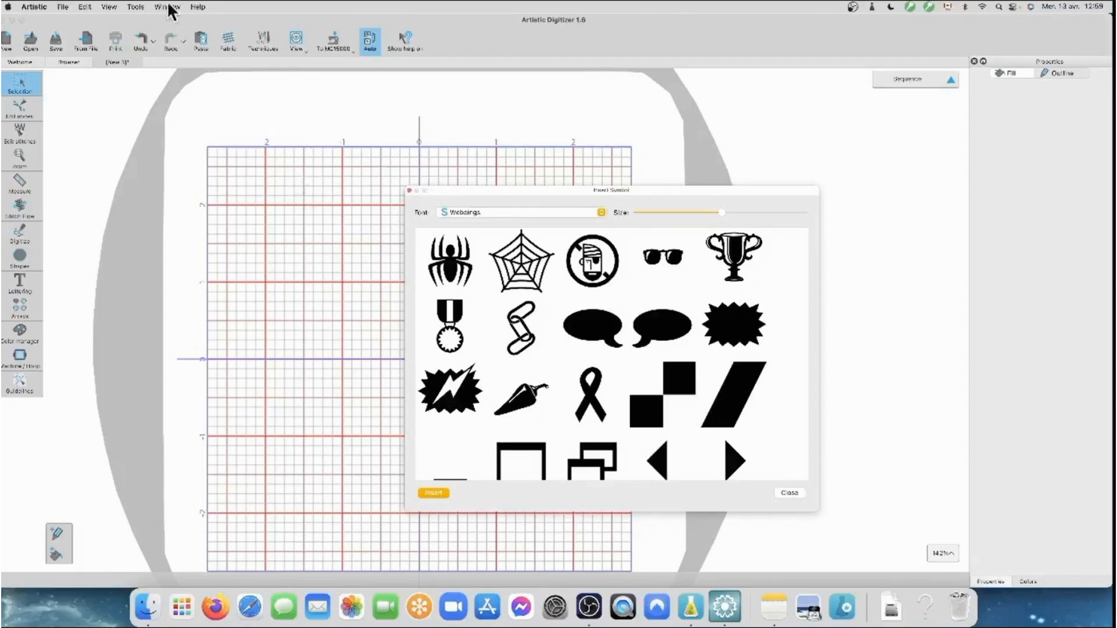
left_click(137, 7)
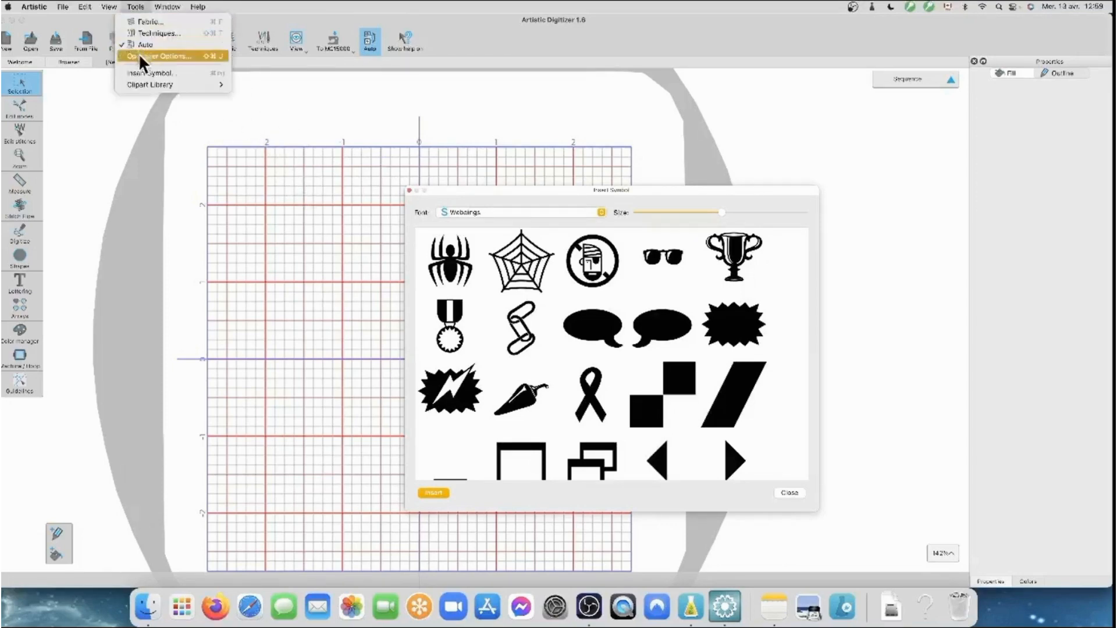
mouse_move(144, 85)
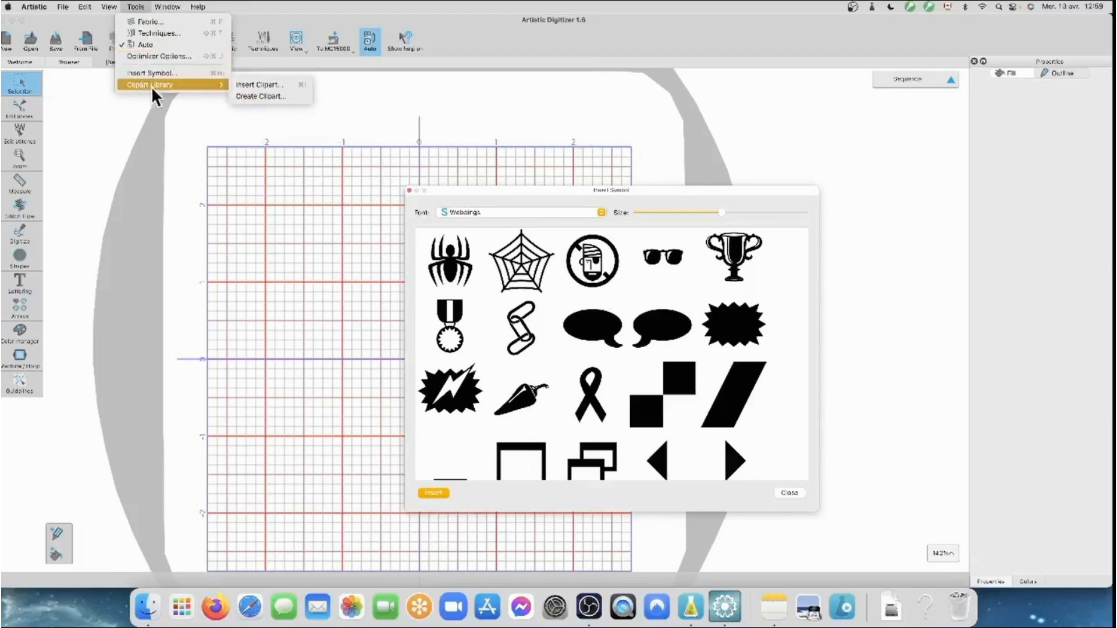
left_click(326, 119)
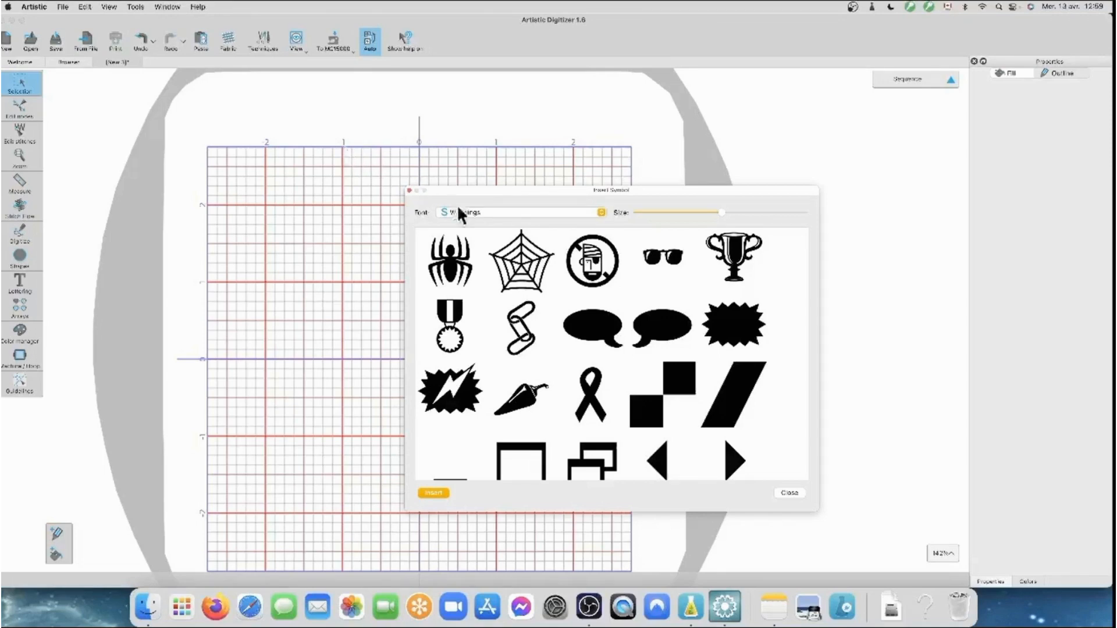
- Insert the Webdings rose bouquet upright in the hoop's upper-left area at about 0.88 by 1.28 in, close the symbol dialog, and deselect it
scroll(687, 319, "down", 3)
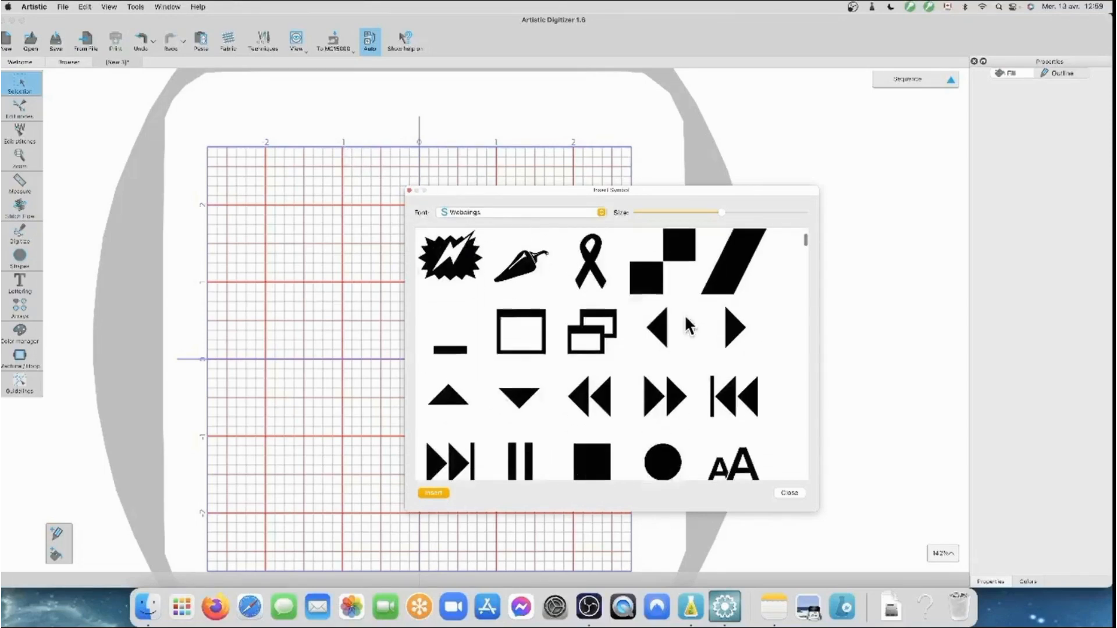
scroll(688, 326, "down", 1)
scroll(686, 317, "down", 10)
scroll(686, 318, "up", 10)
scroll(686, 317, "down", 11)
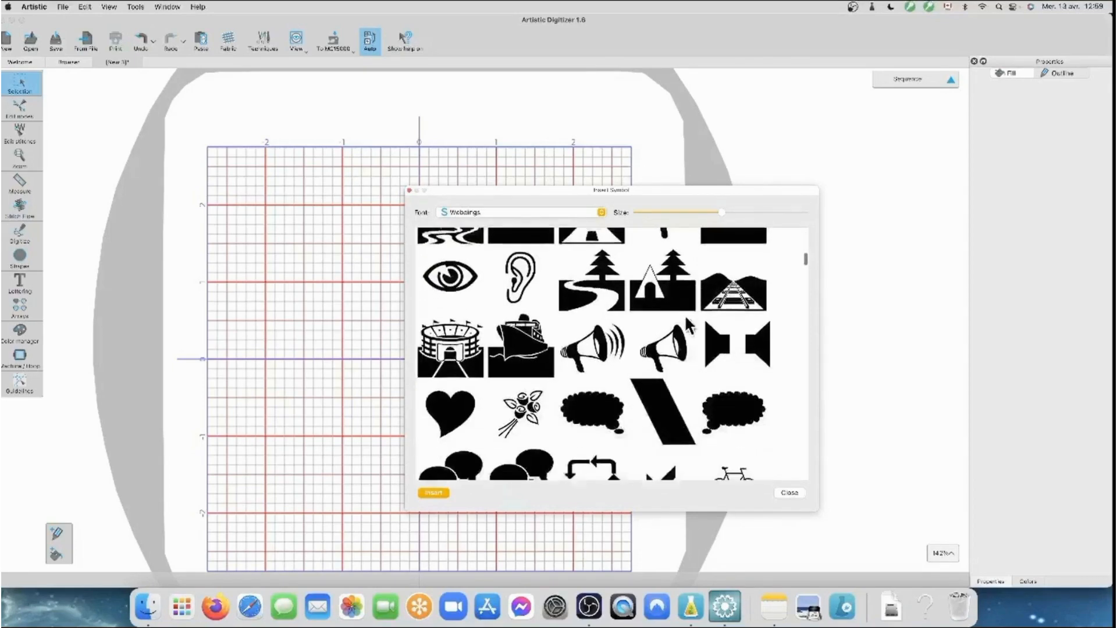
scroll(688, 326, "down", 3)
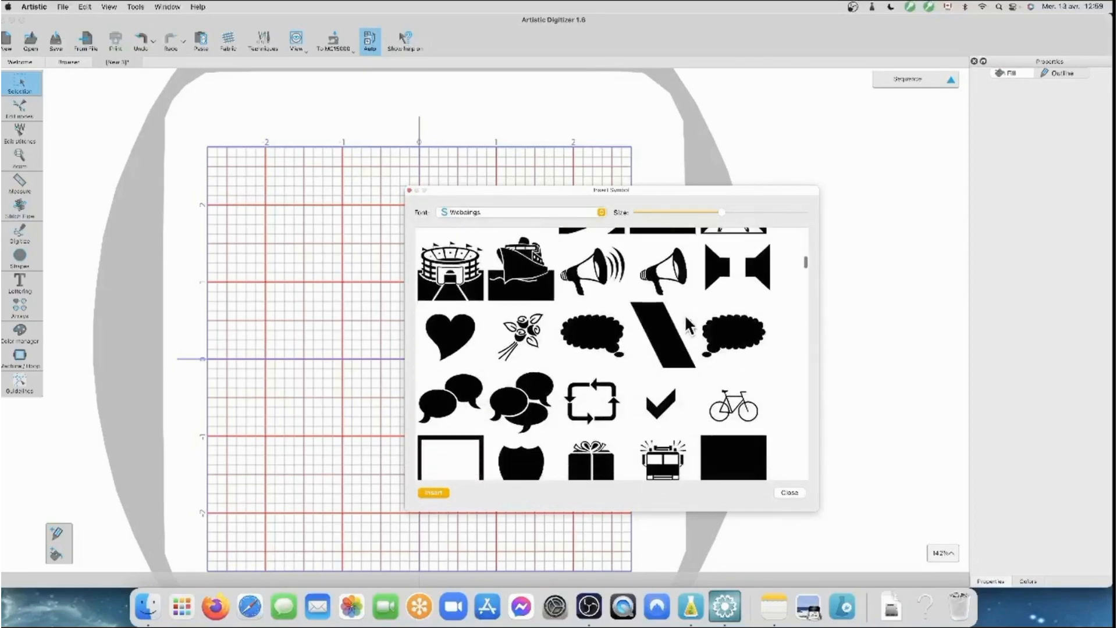
left_click(527, 340)
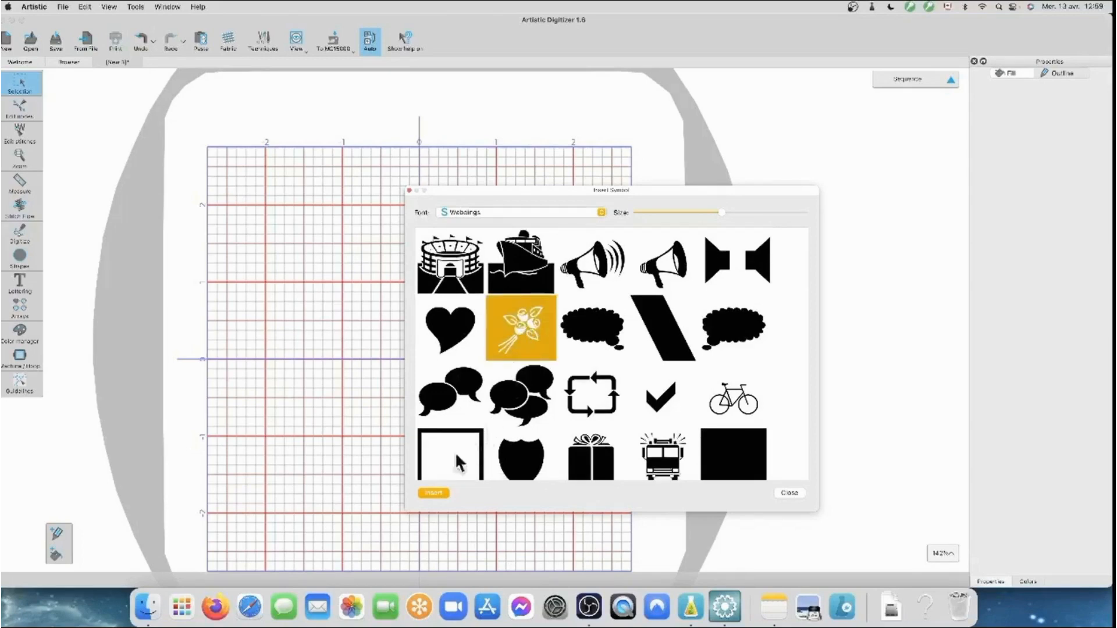
left_click(421, 494)
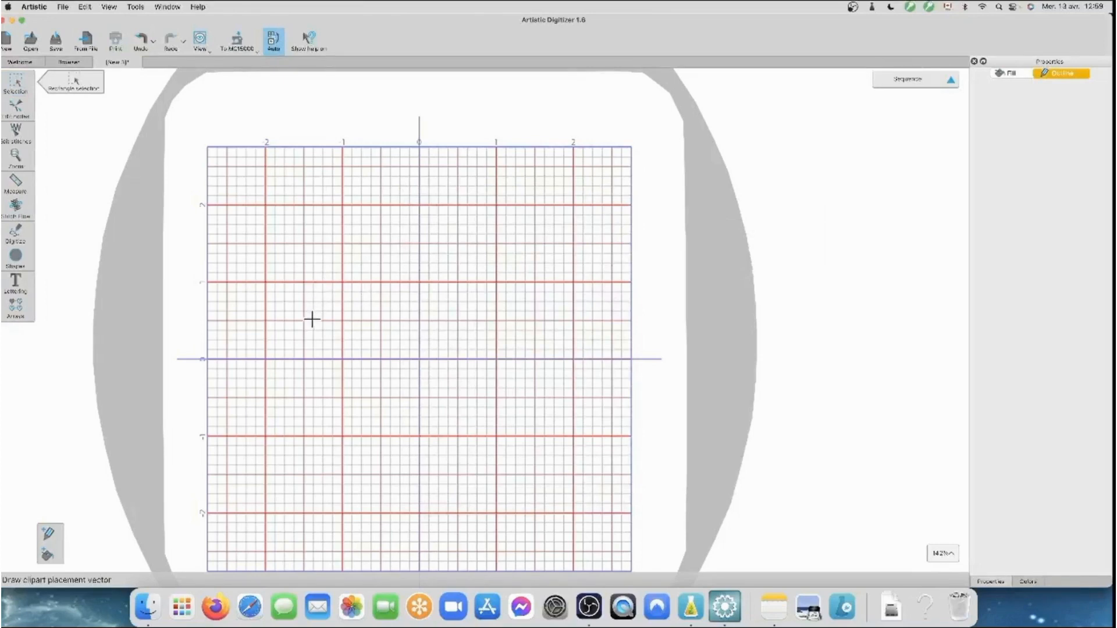
mouse_move(311, 319)
left_mouse_down()
mouse_move(300, 277)
mouse_move(312, 257)
mouse_move(395, 298)
mouse_move(392, 358)
mouse_move(296, 403)
mouse_move(384, 365)
mouse_move(359, 256)
mouse_move(403, 232)
mouse_move(372, 254)
mouse_move(336, 254)
mouse_move(364, 269)
left_mouse_up()
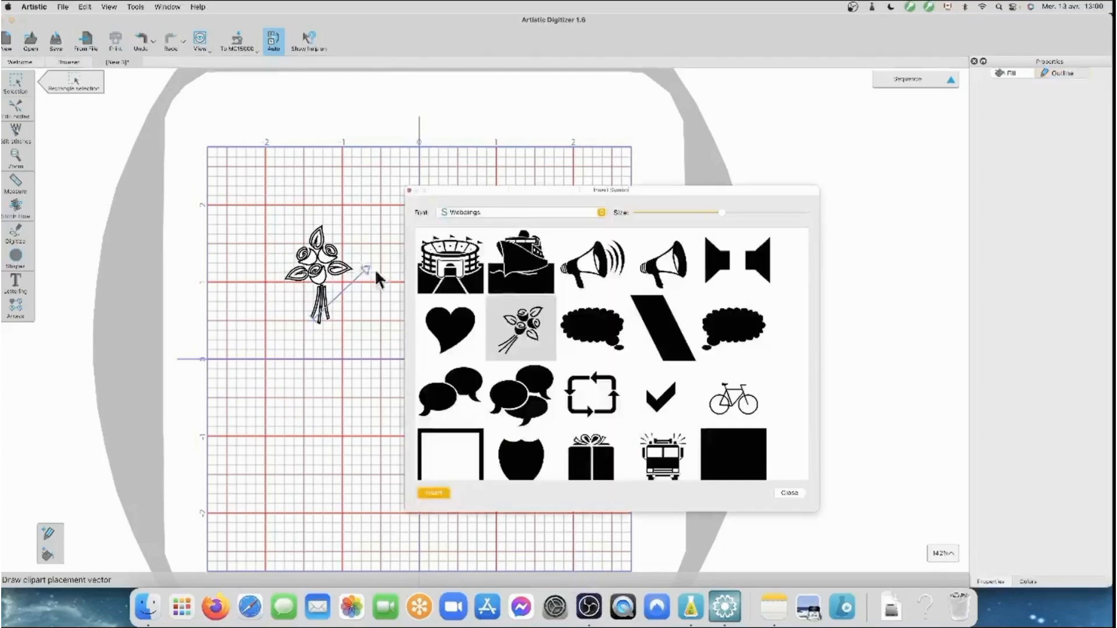
left_click(795, 492)
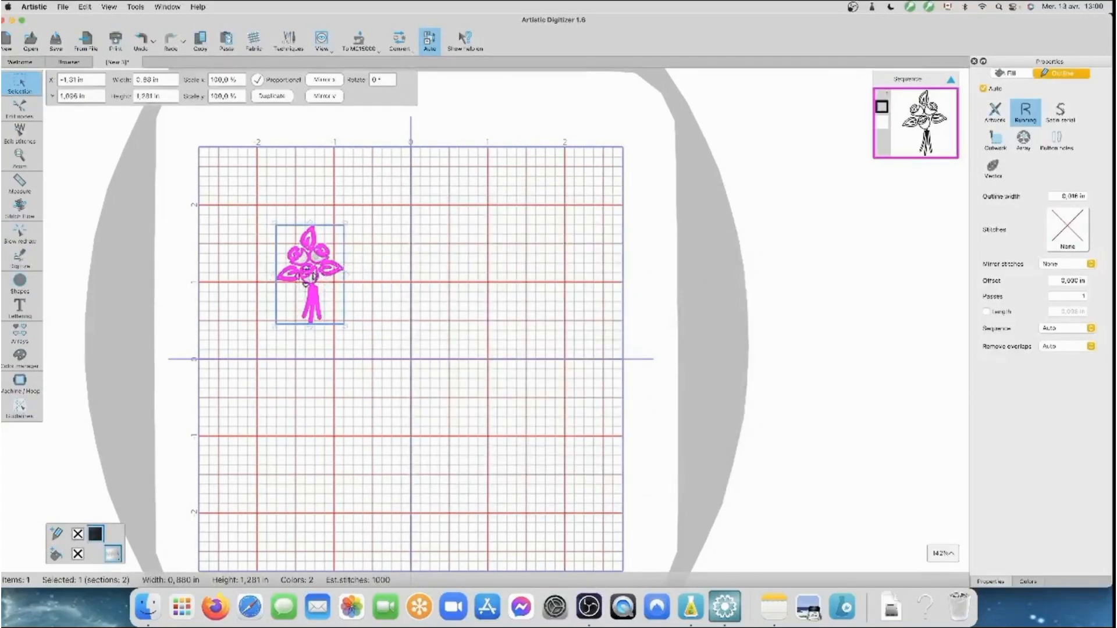
left_click(386, 330)
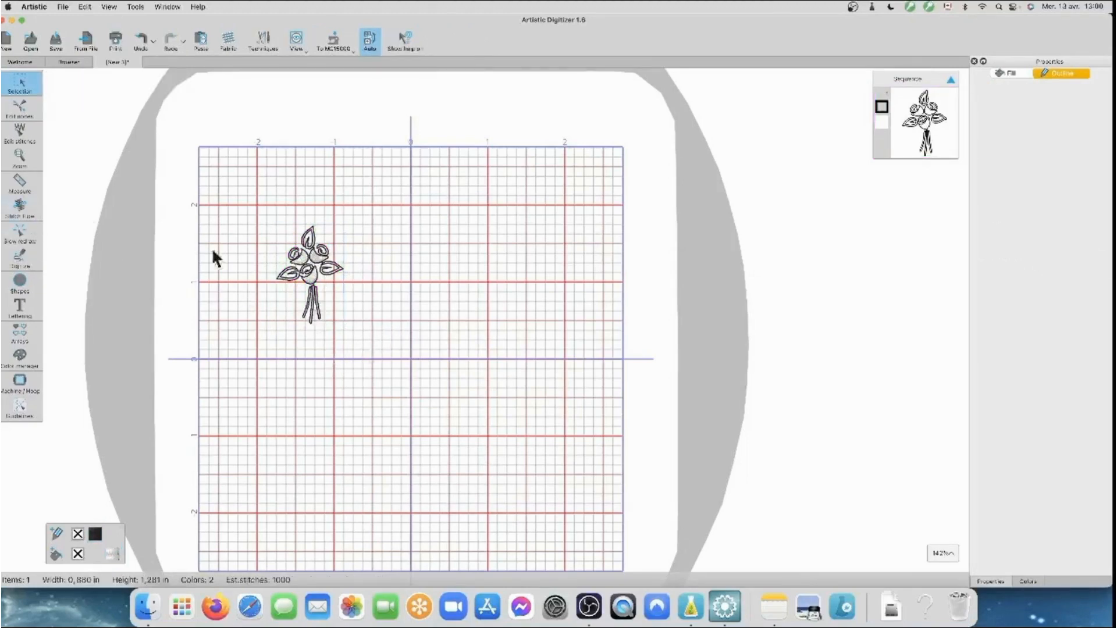
- Examine the bouquet's stitches close up with the design deselected, and return to the full hoop view
left_click(306, 283)
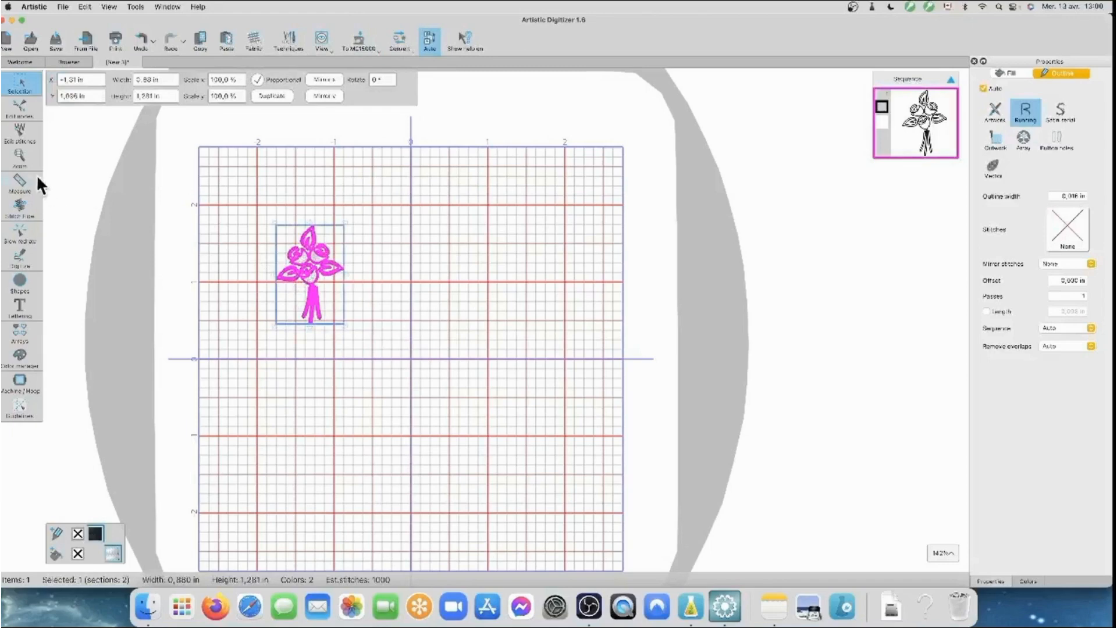
left_click(25, 159)
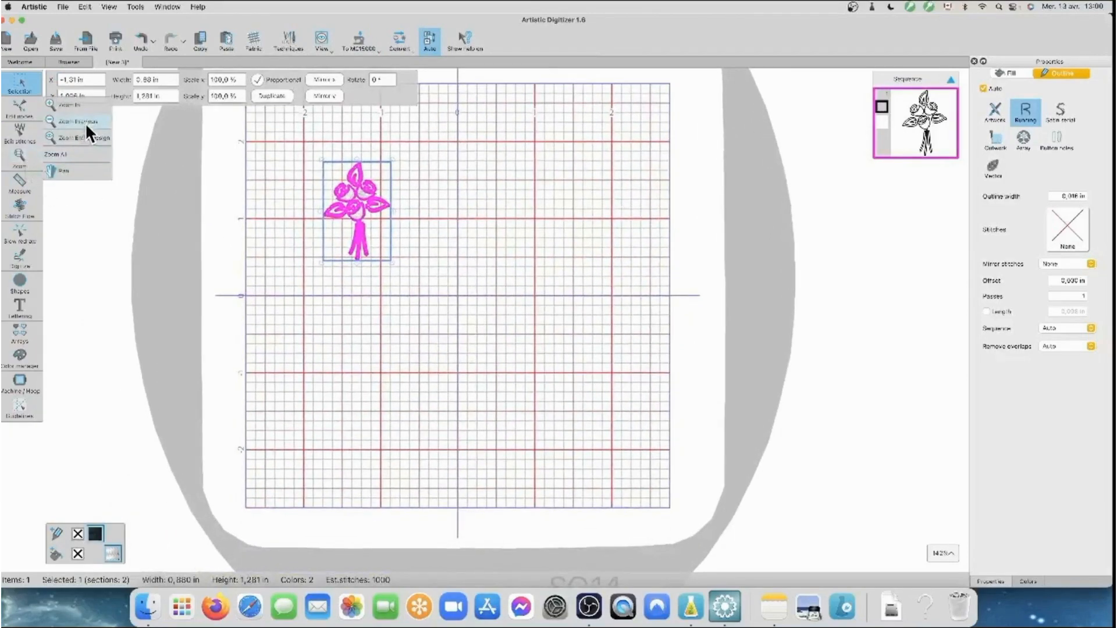
left_click(91, 138)
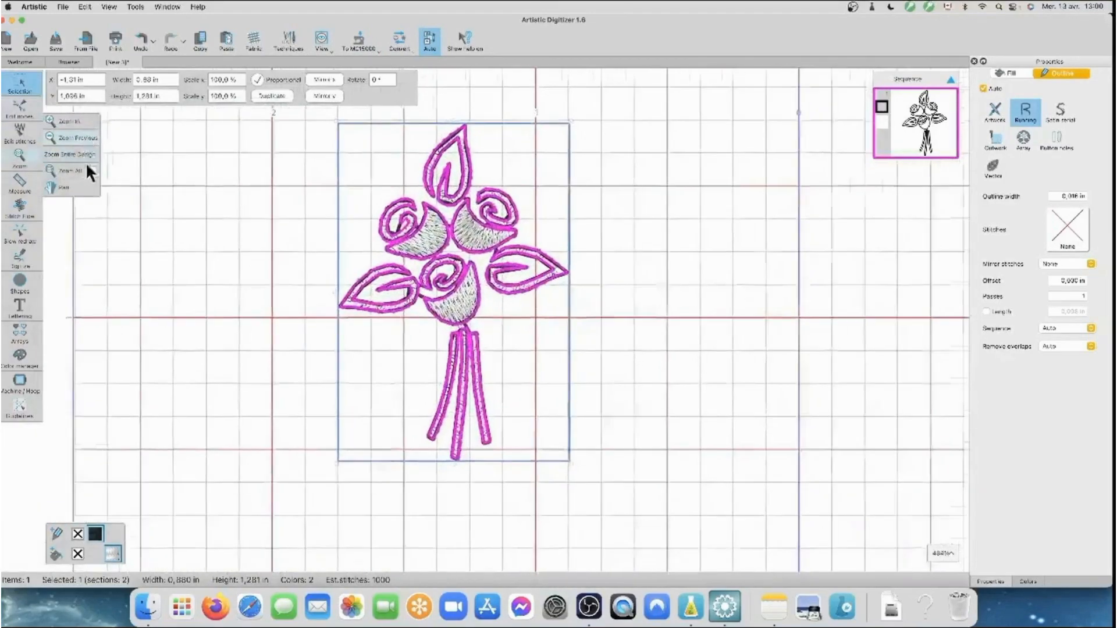
left_click(638, 373)
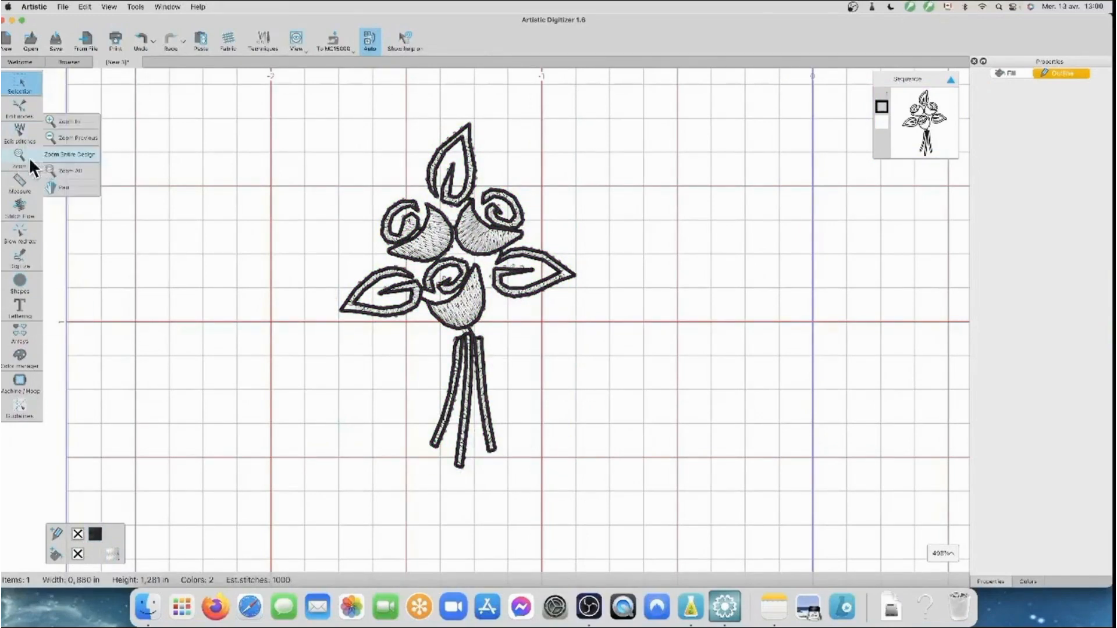
left_click(67, 170)
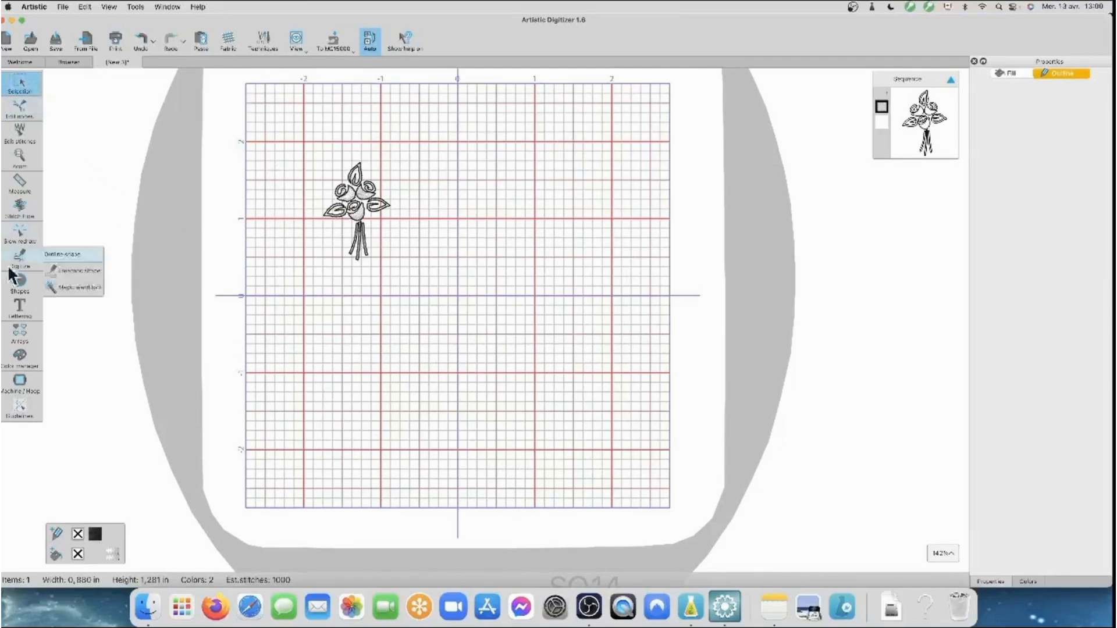
- Try a rectangular array of the bouquet with 4 horizontal and 4 vertical copies
left_click(360, 211)
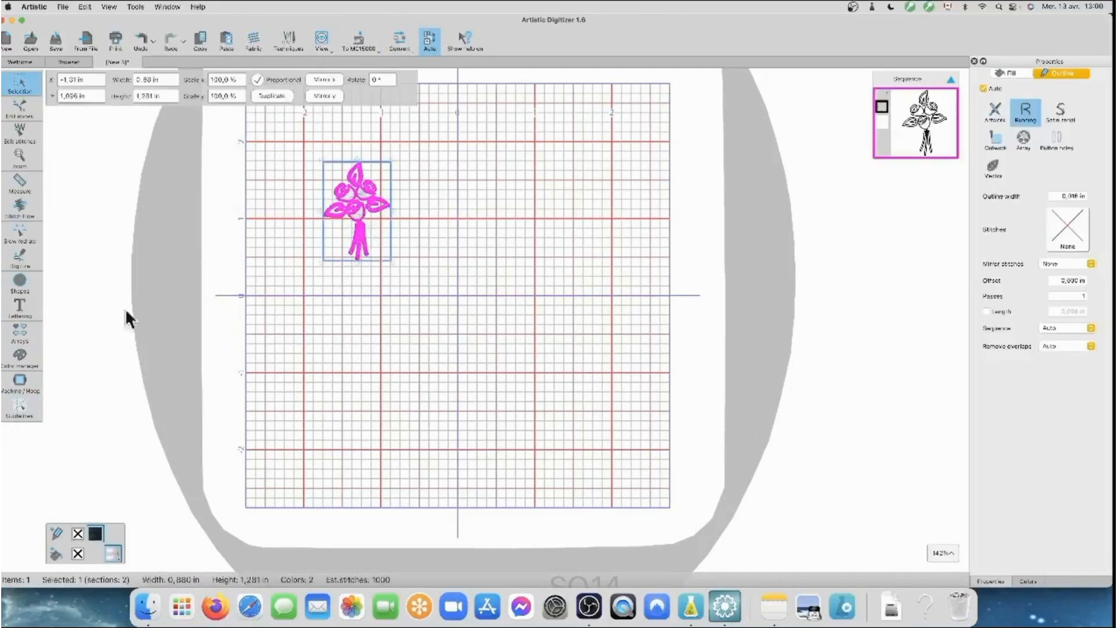
left_click(28, 324)
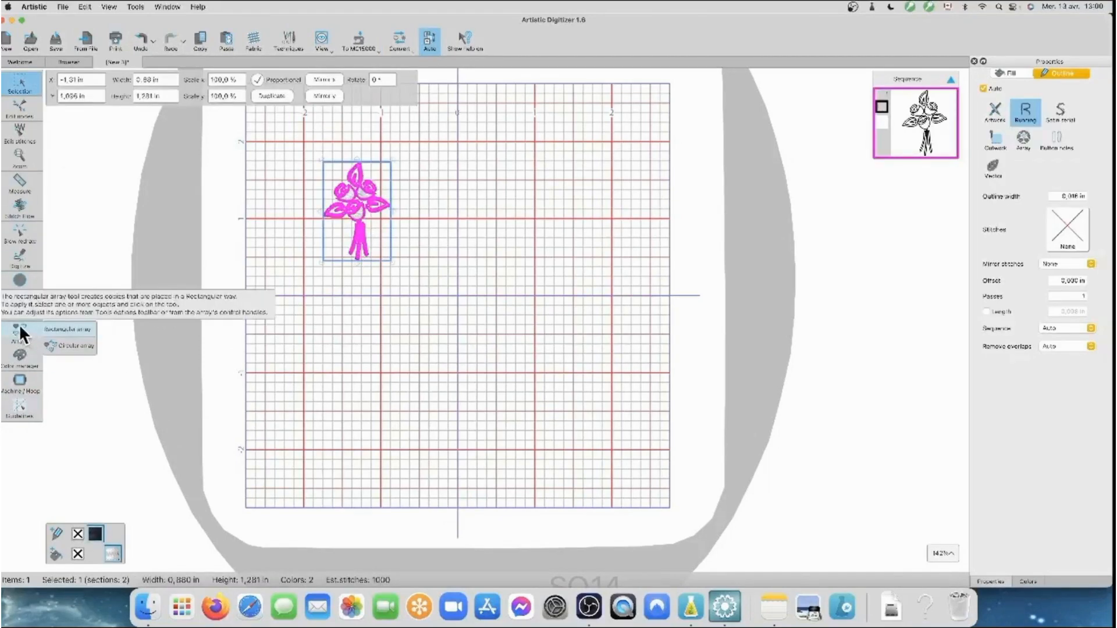
left_click(70, 330)
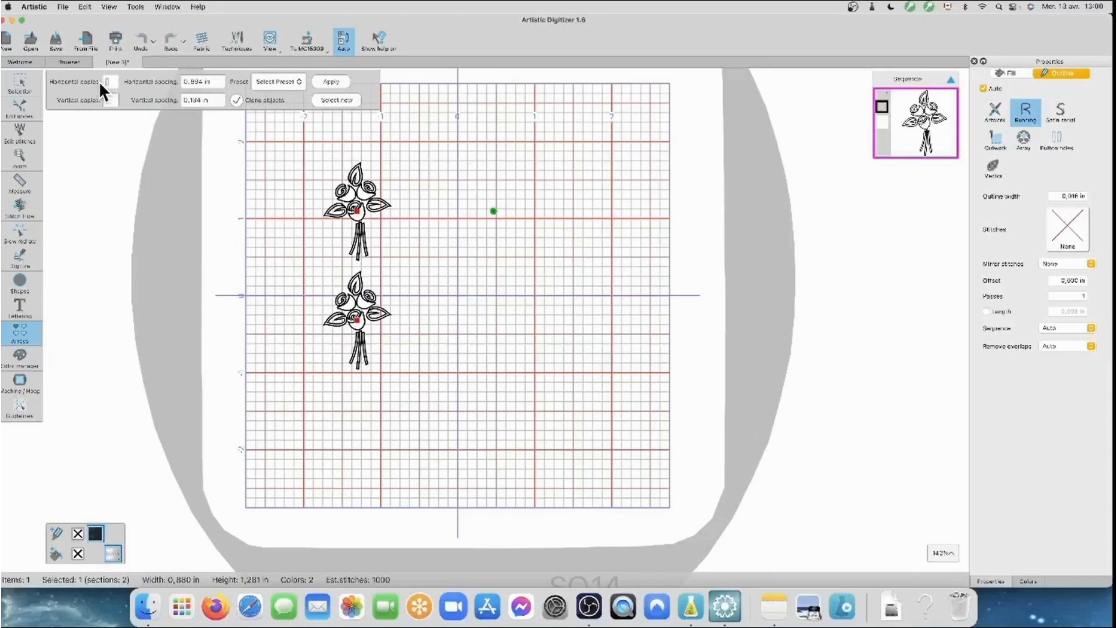
left_click_drag(113, 98, 104, 99)
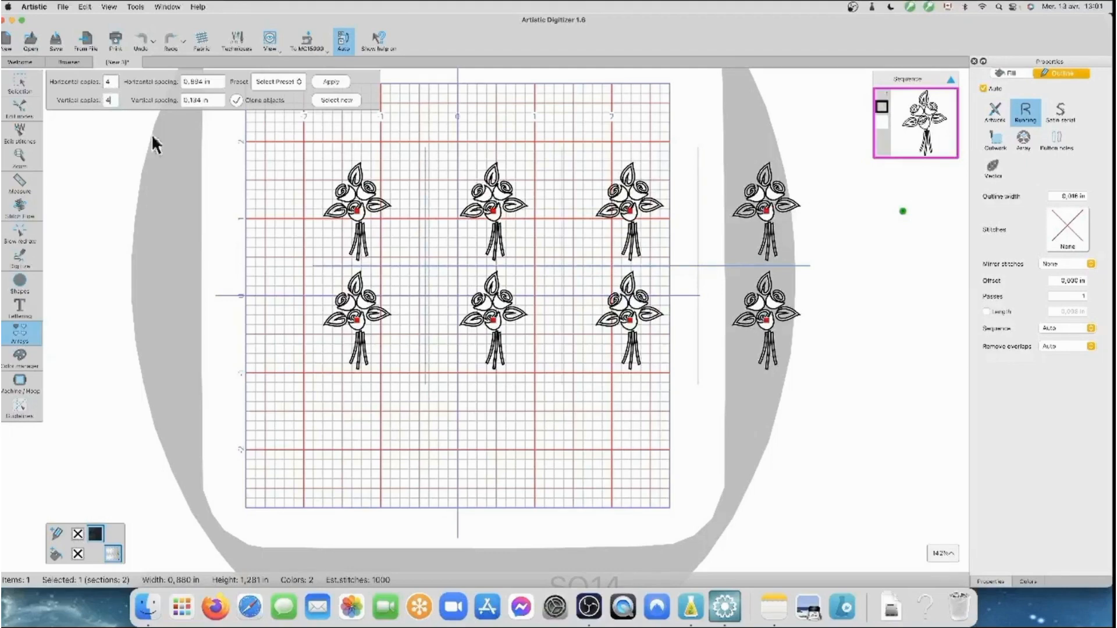
left_click(503, 318)
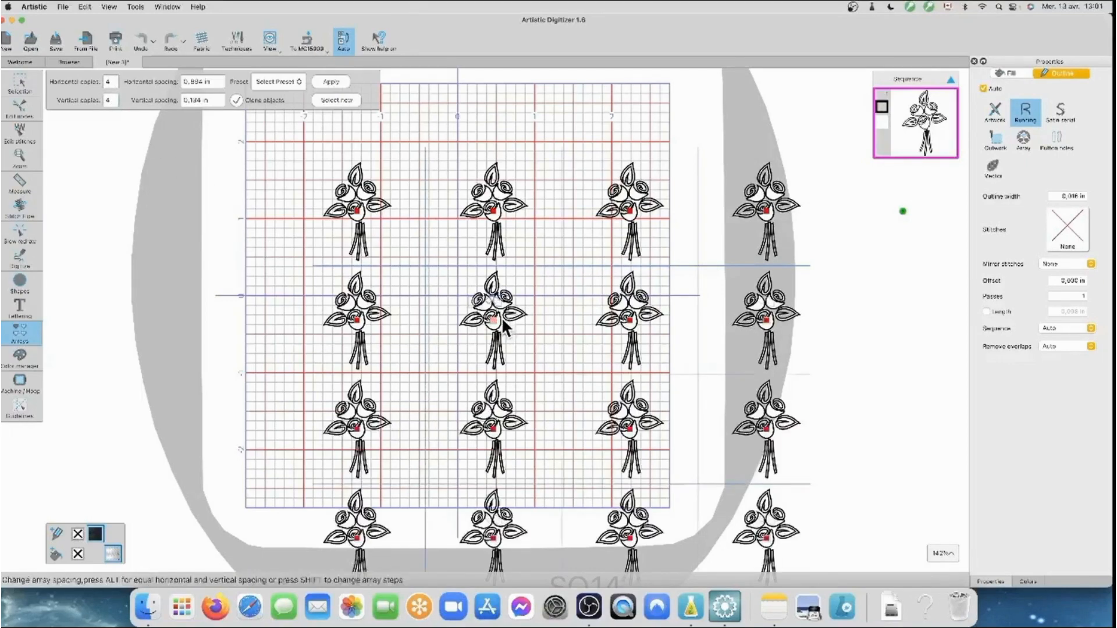
- Try rotating alternate bouquets in every second array row by about a quarter turn, and leave the array without applying it
left_click(346, 303)
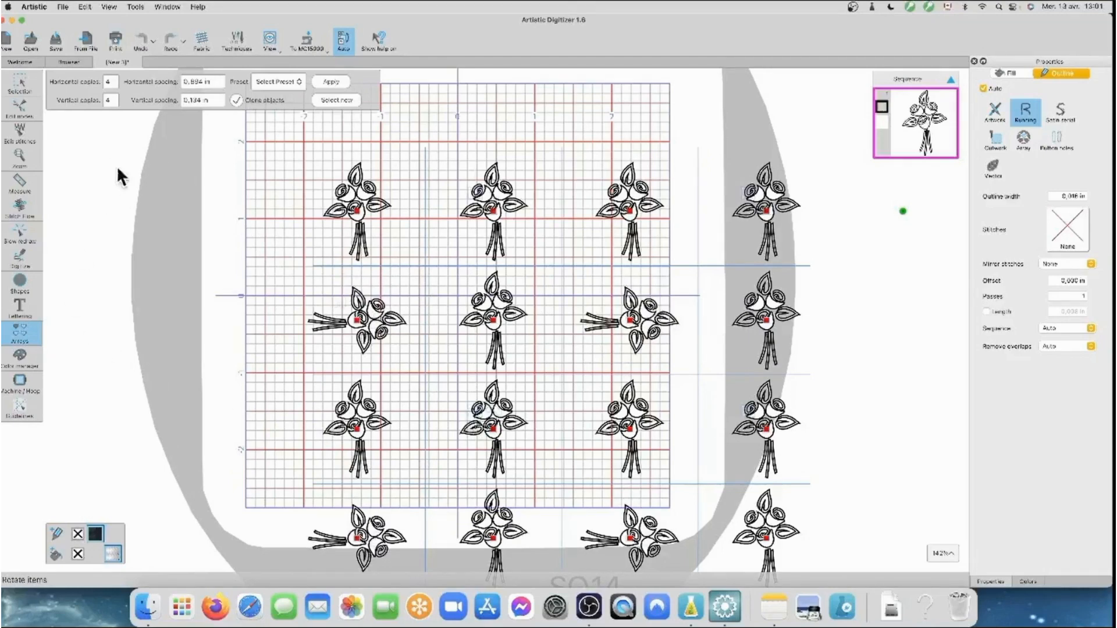
left_click(19, 84)
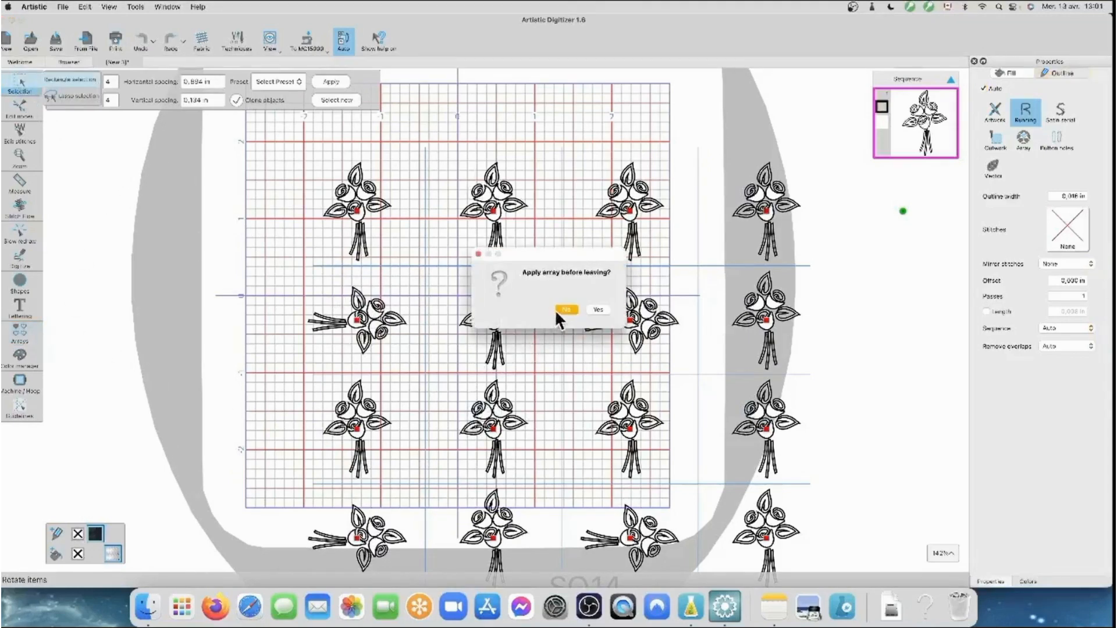
left_click(564, 308)
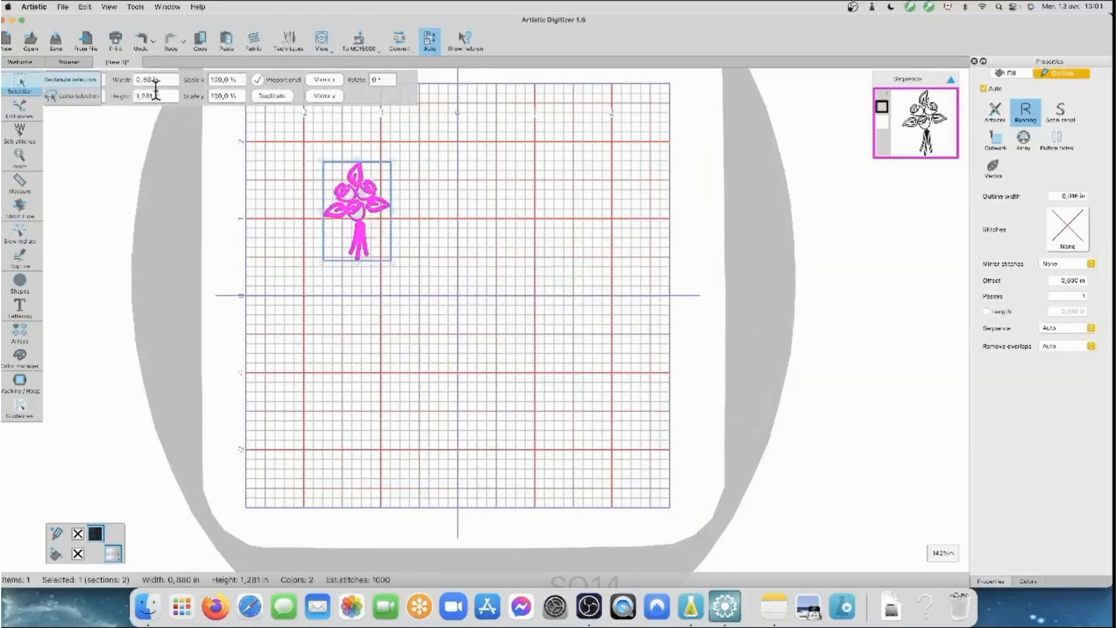
- Set up a rectangular array of the bouquet with 4 horizontal and 4 vertical copies, and rotate the whole array slightly counter-clockwise
mouse_move(15, 327)
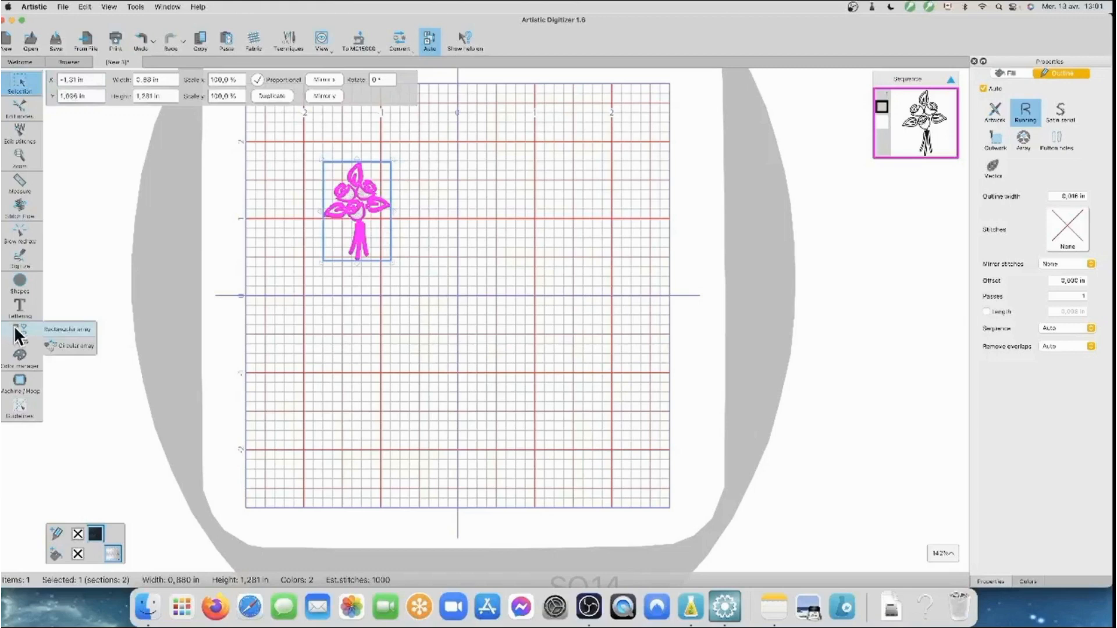
left_click(64, 328)
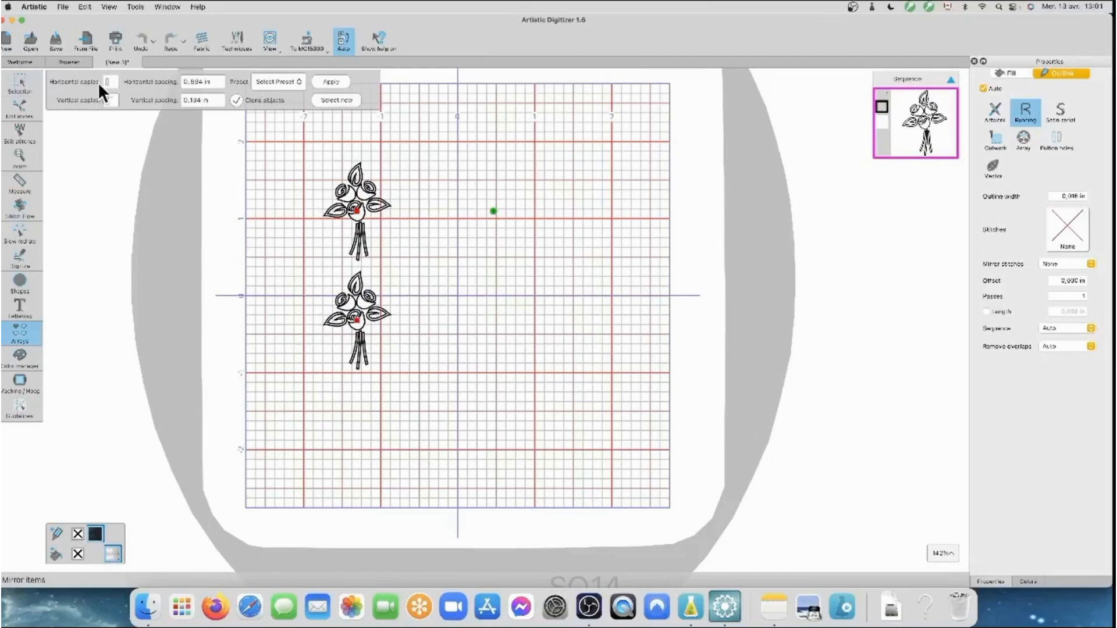
left_click(349, 236)
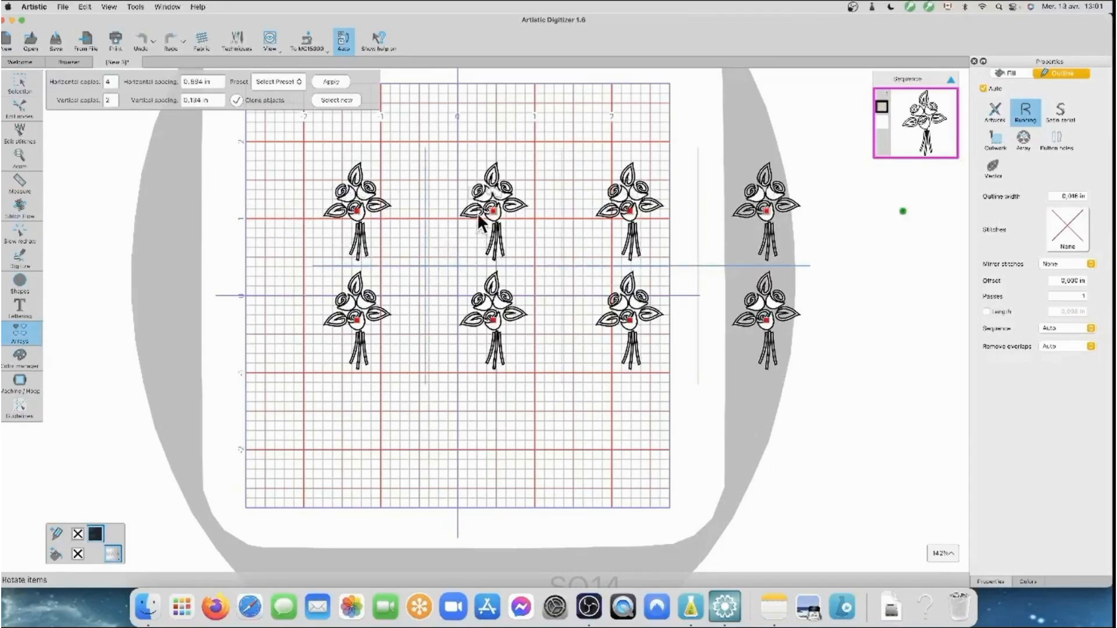
left_click_drag(116, 103, 104, 100)
type("4")
key("Return")
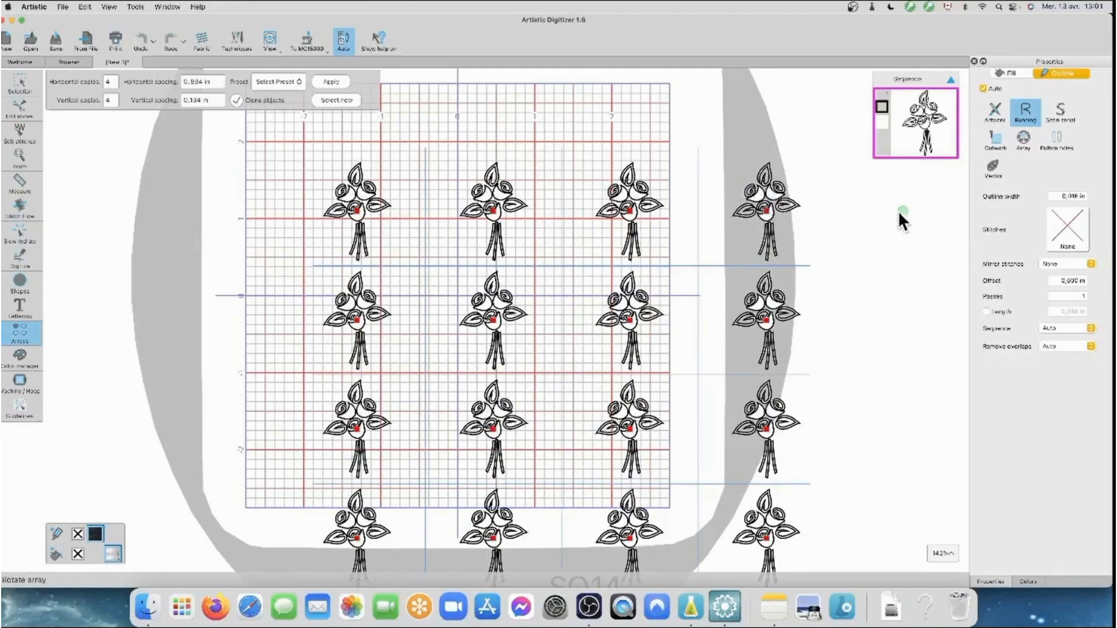
left_click_drag(901, 210, 734, 123)
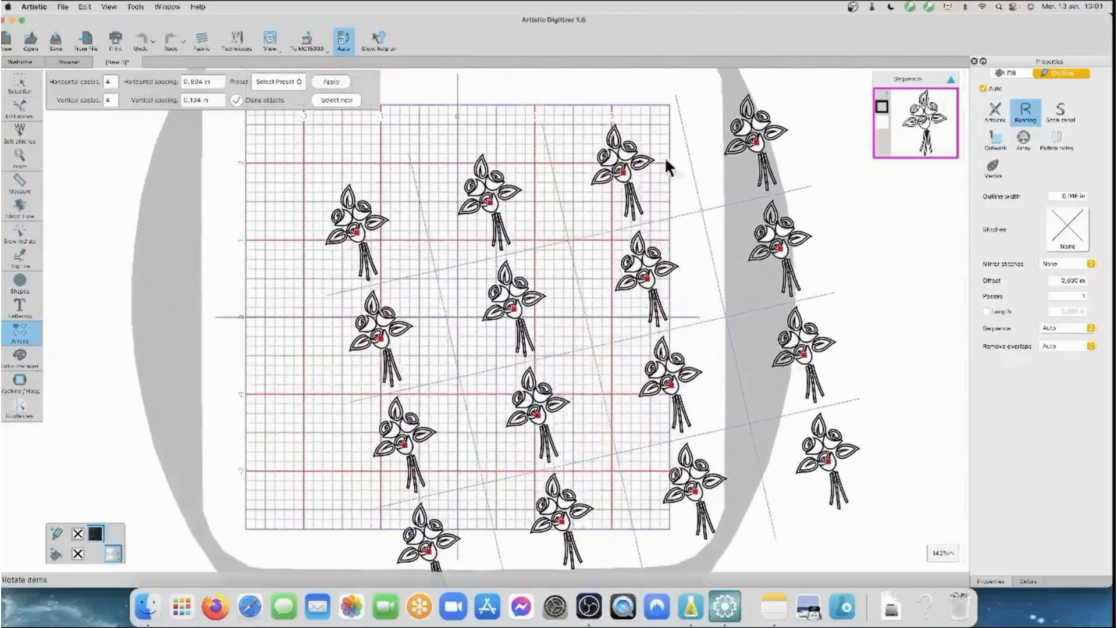
- Reduce the rectangular array to a single column with 1 horizontal and 4 vertical copies
double_click(110, 82)
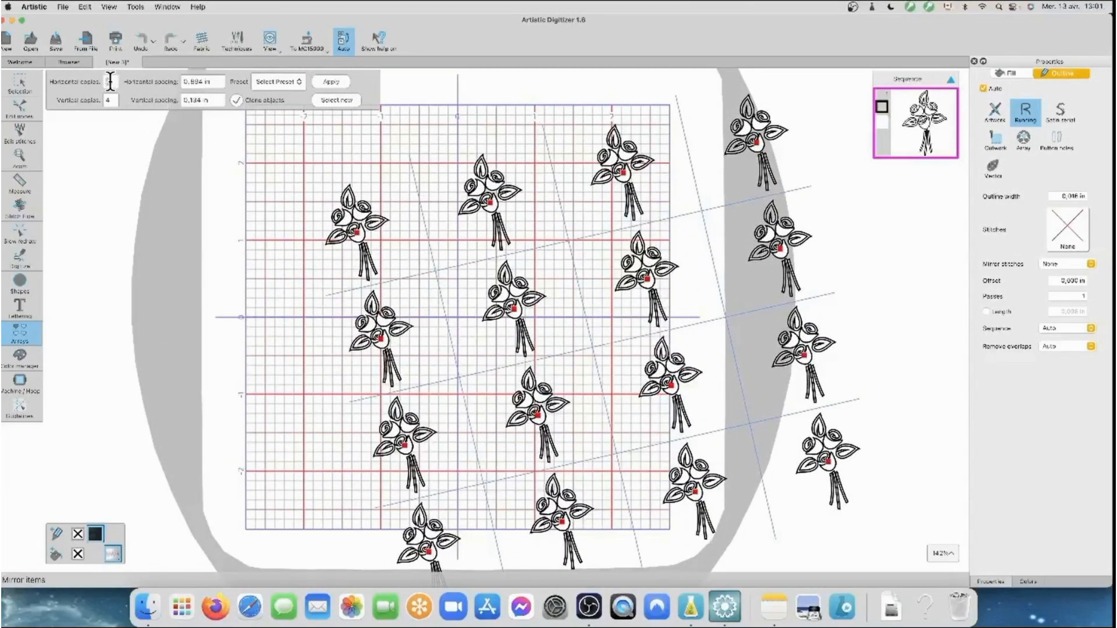
double_click(108, 100)
type("0")
left_click(434, 342)
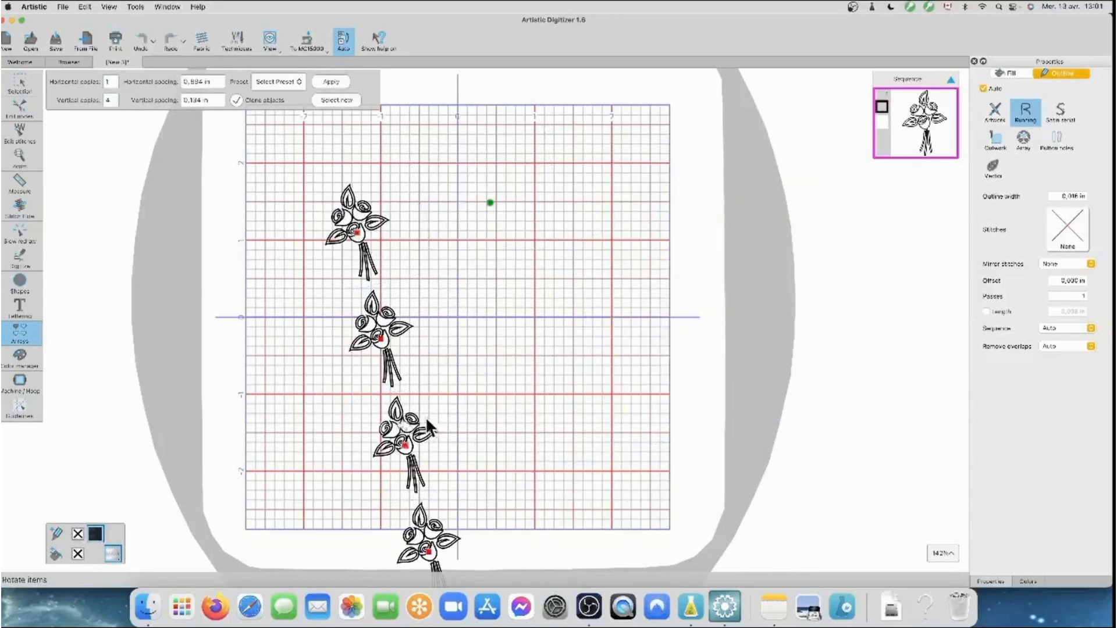
double_click(108, 100)
left_click(356, 226)
type("3")
- Close the document without saving it or applying the array, and create a new blank design
left_click(99, 61)
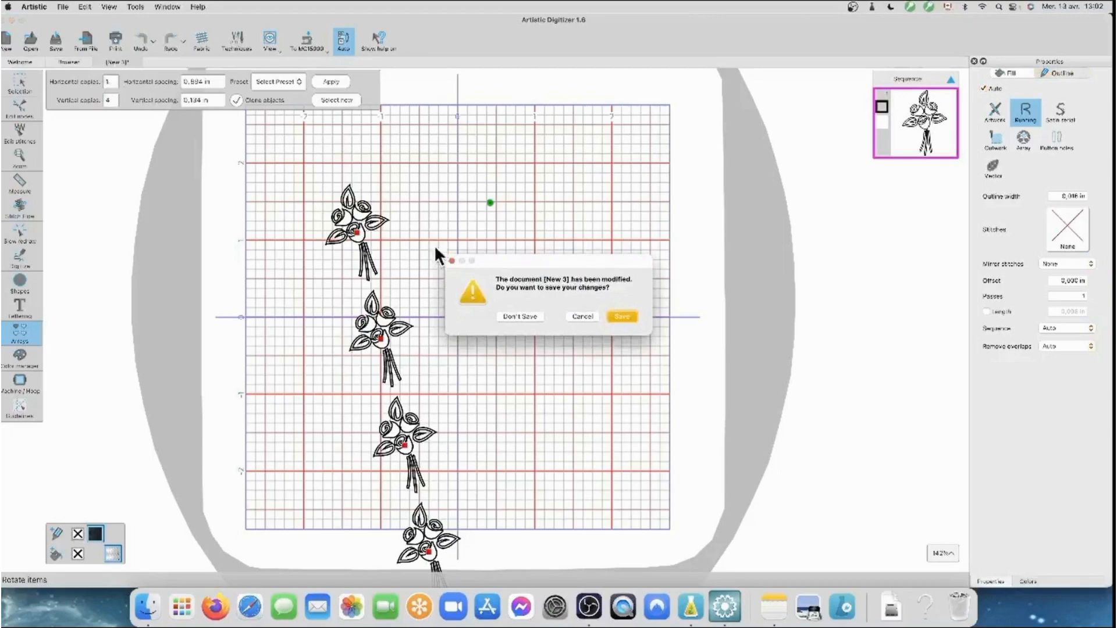
left_click(521, 314)
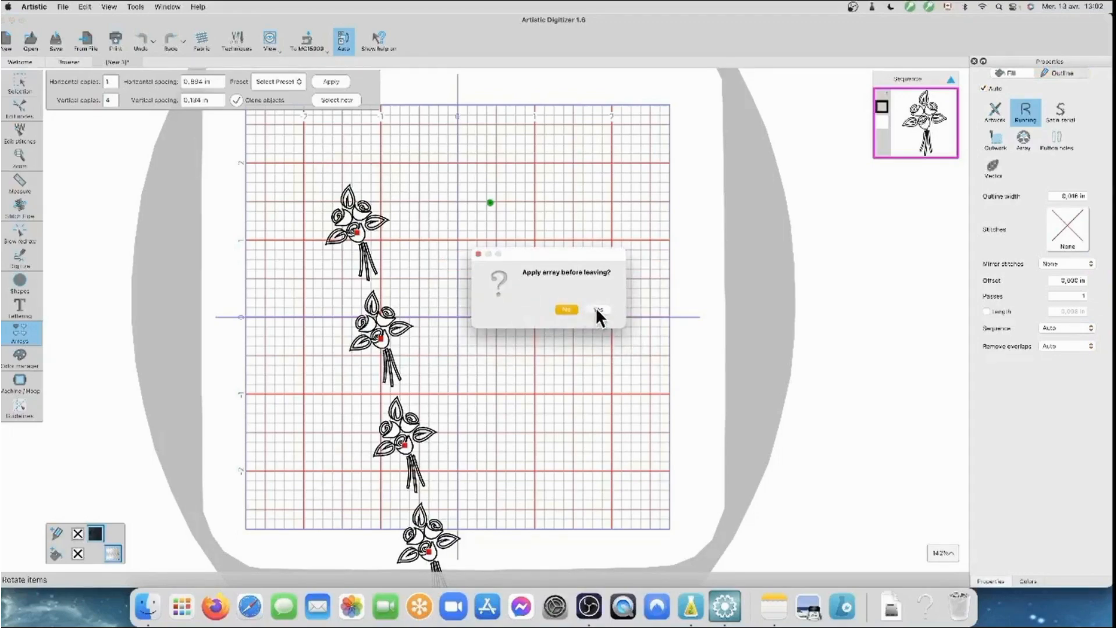
left_click(573, 310)
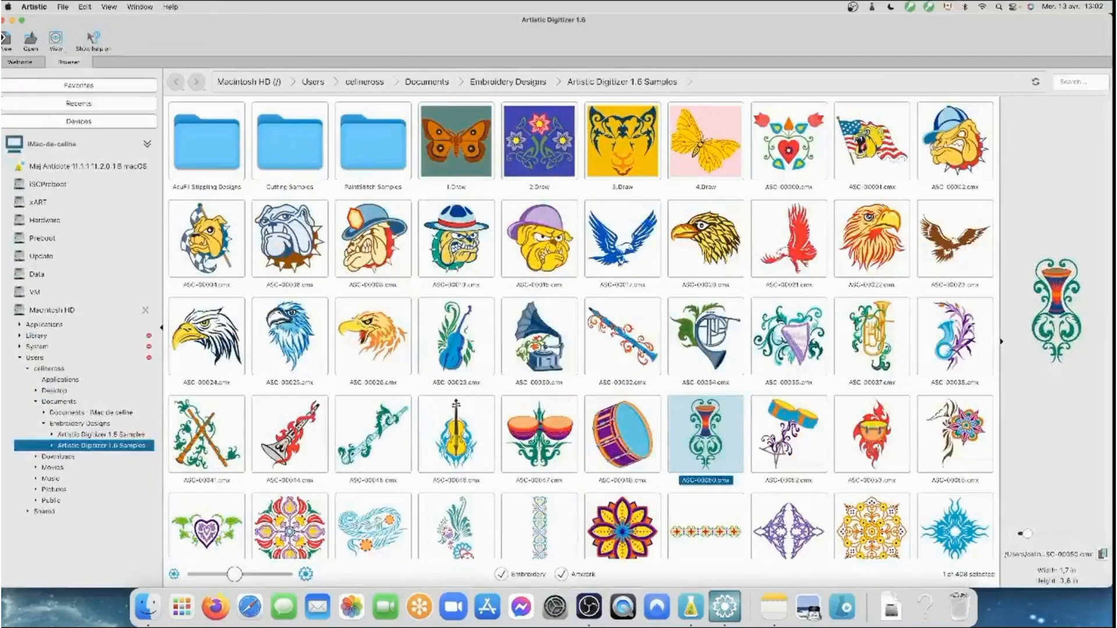
left_click(8, 40)
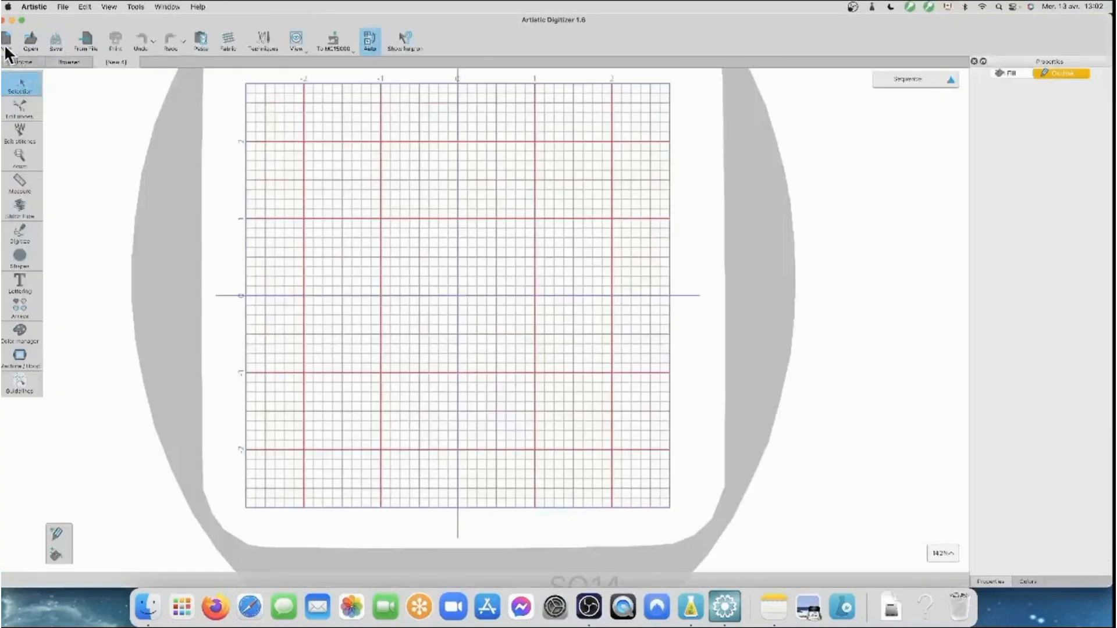
- Insert the bouquet symbol from the Webdings font and place it in the hoop's upper-left area
left_click(136, 7)
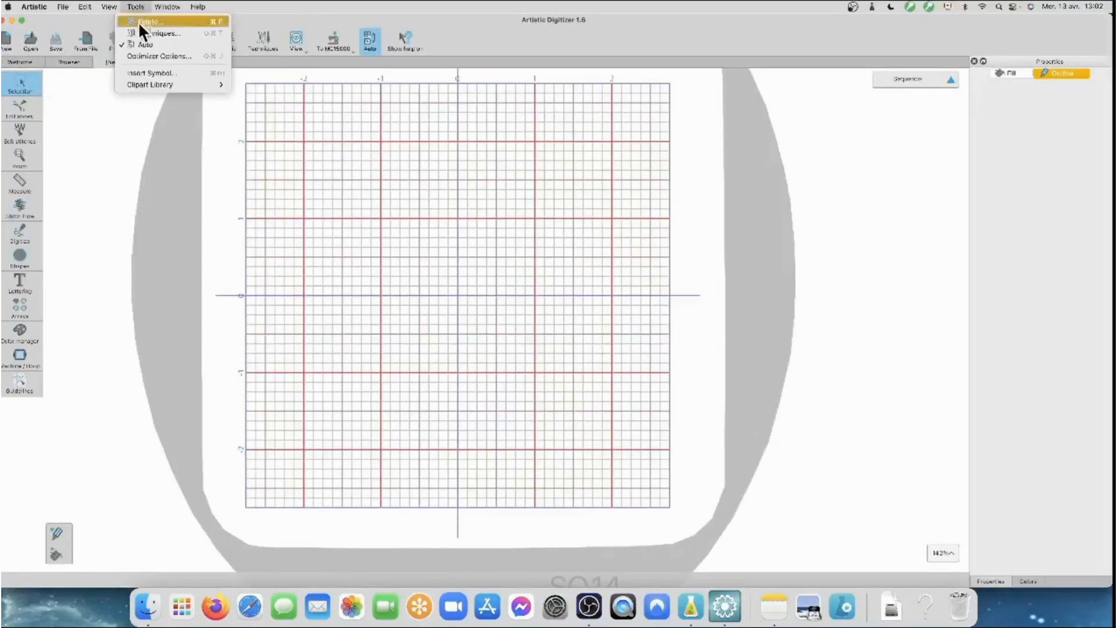
left_click(156, 74)
scroll(584, 387, "down", 5)
scroll(585, 390, "down", 8)
left_click(519, 304)
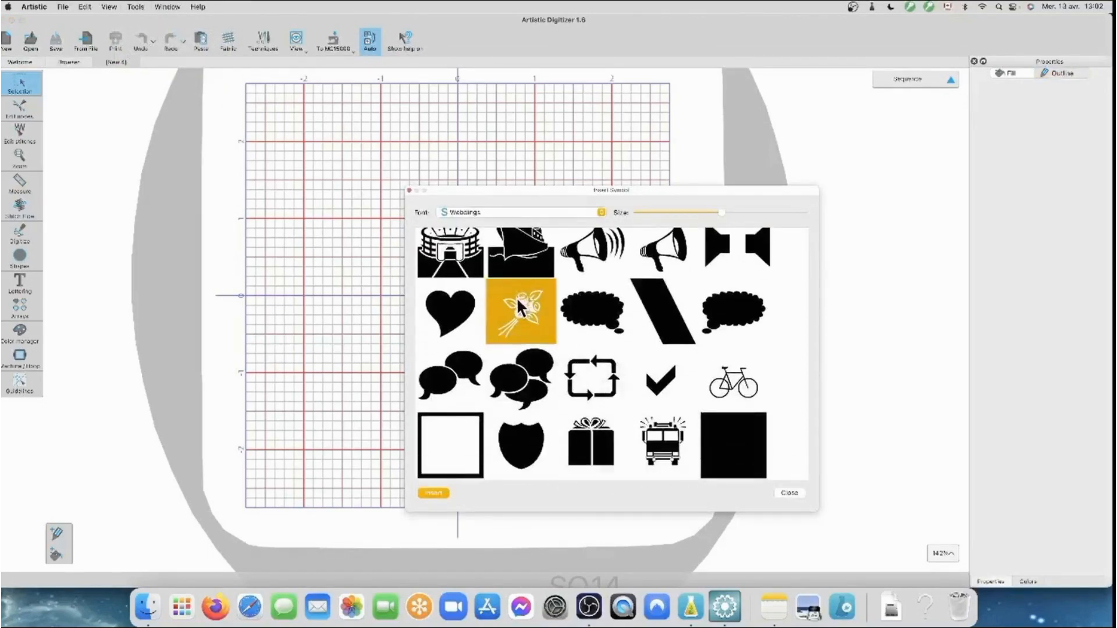
left_click(434, 492)
left_click_drag(347, 263, 406, 209)
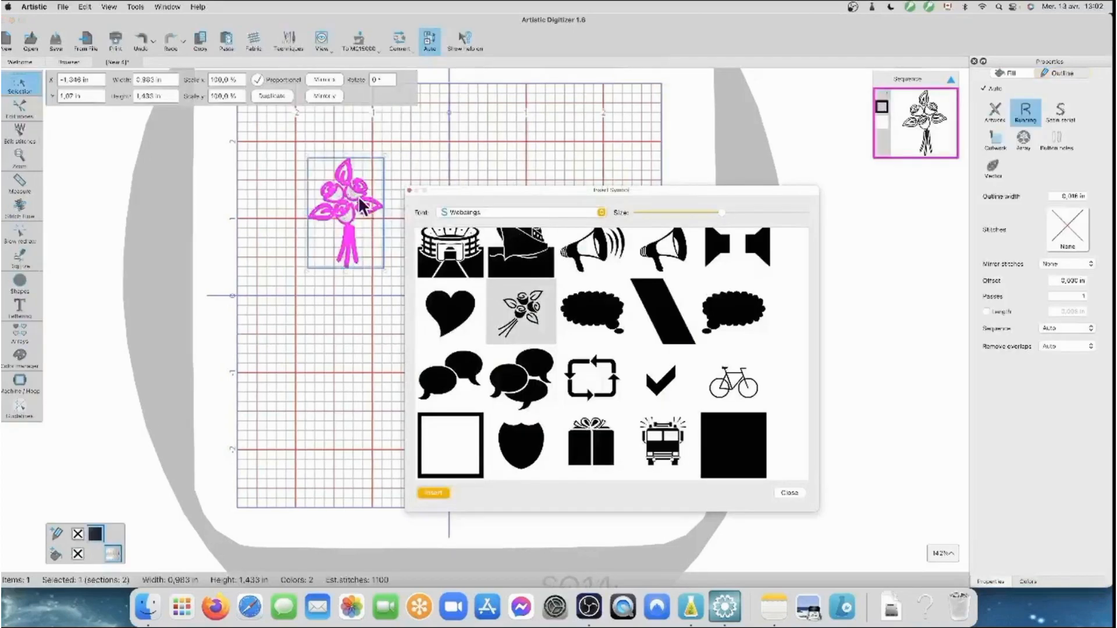
left_click(789, 492)
left_click_drag(361, 222, 355, 192)
scroll(193, 371, "down", 1)
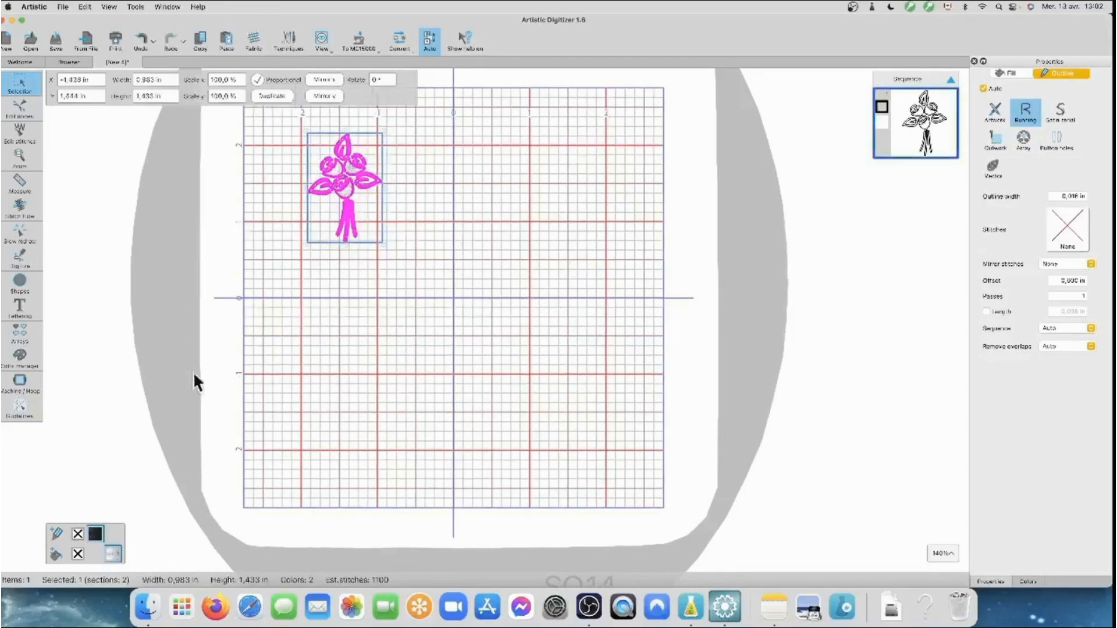
- Set up a rectangular array of the bouquet with 2 horizontal and 2 vertical copies, spaced about 1.89 in horizontally and 1.45 in vertically
left_click(13, 330)
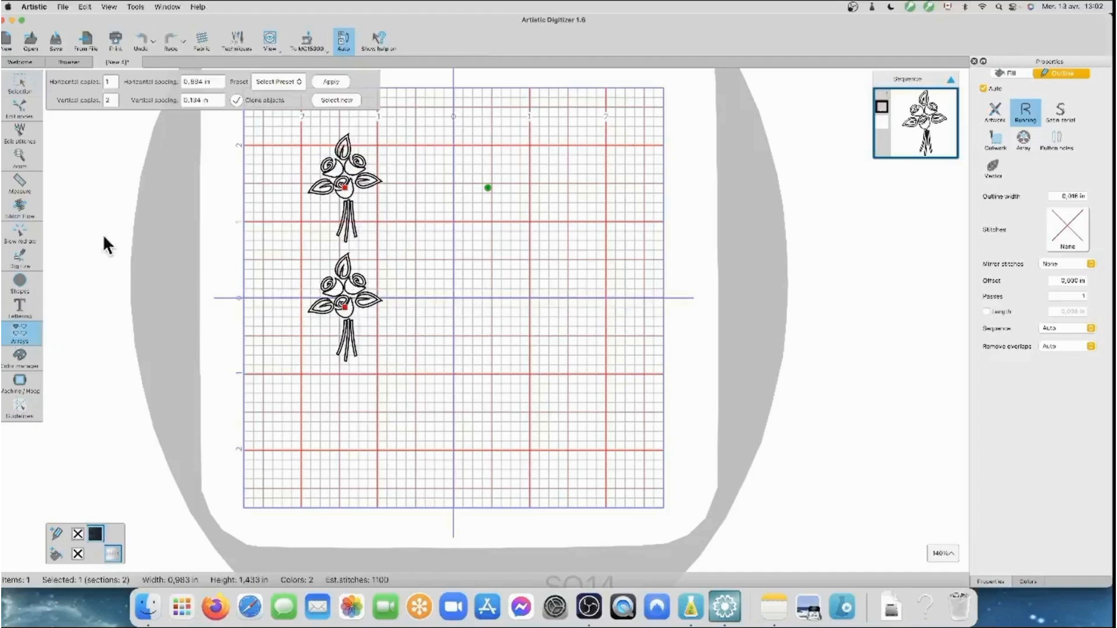
left_click_drag(110, 80, 101, 81)
left_click(409, 234)
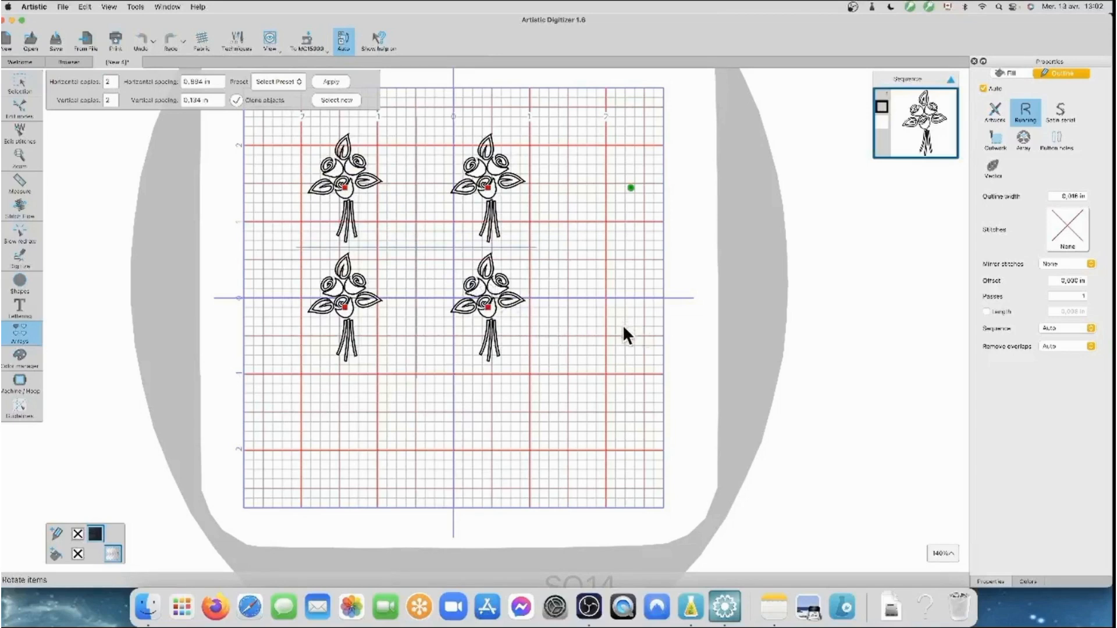
mouse_move(630, 184)
left_mouse_down()
mouse_move(644, 256)
mouse_move(605, 335)
mouse_move(501, 446)
mouse_move(432, 471)
mouse_move(499, 453)
mouse_move(657, 210)
mouse_move(666, 137)
mouse_move(651, 252)
mouse_move(566, 376)
mouse_move(379, 495)
mouse_move(580, 312)
mouse_move(616, 186)
left_mouse_up()
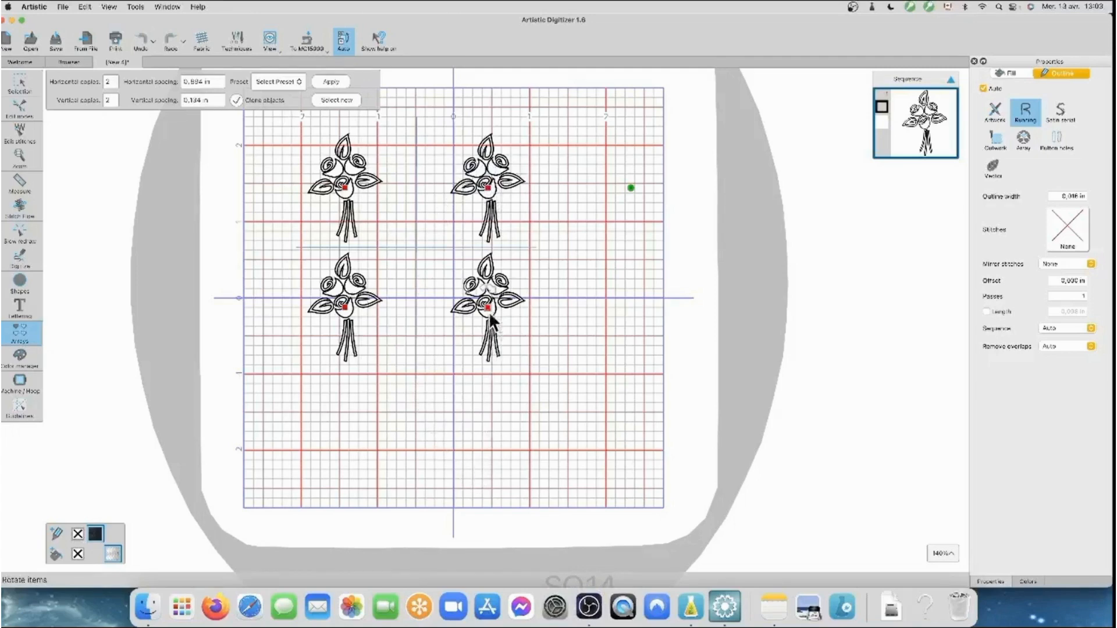
left_click_drag(488, 305, 564, 407)
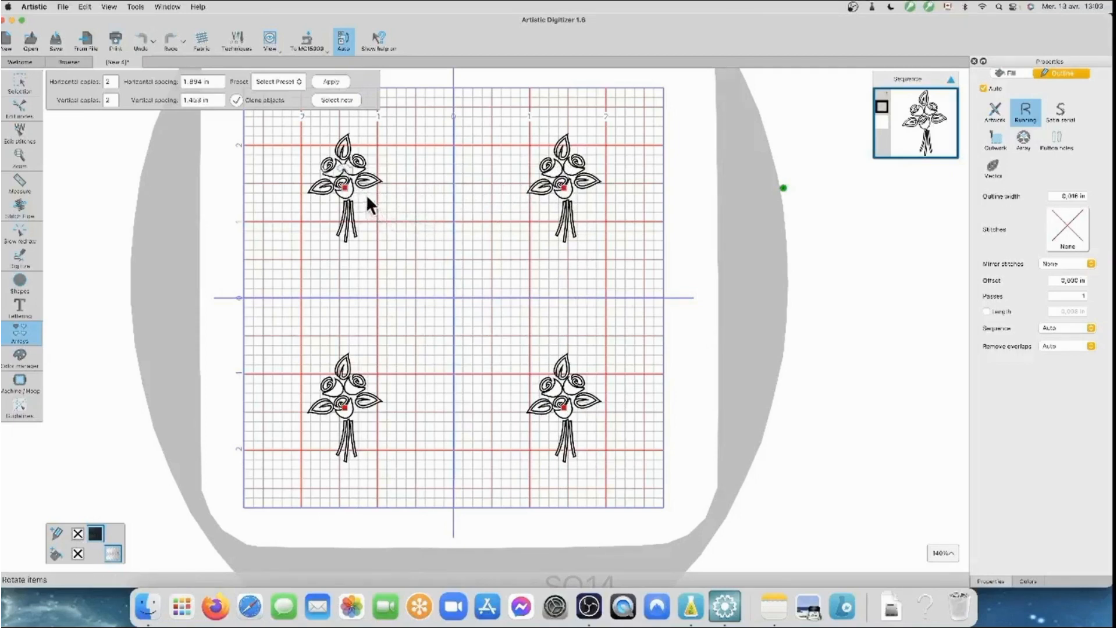
- Mirror the array's upper-left bouquet horizontally and rotate the upper-right bouquet half a turn so its stems point up
left_click(334, 178)
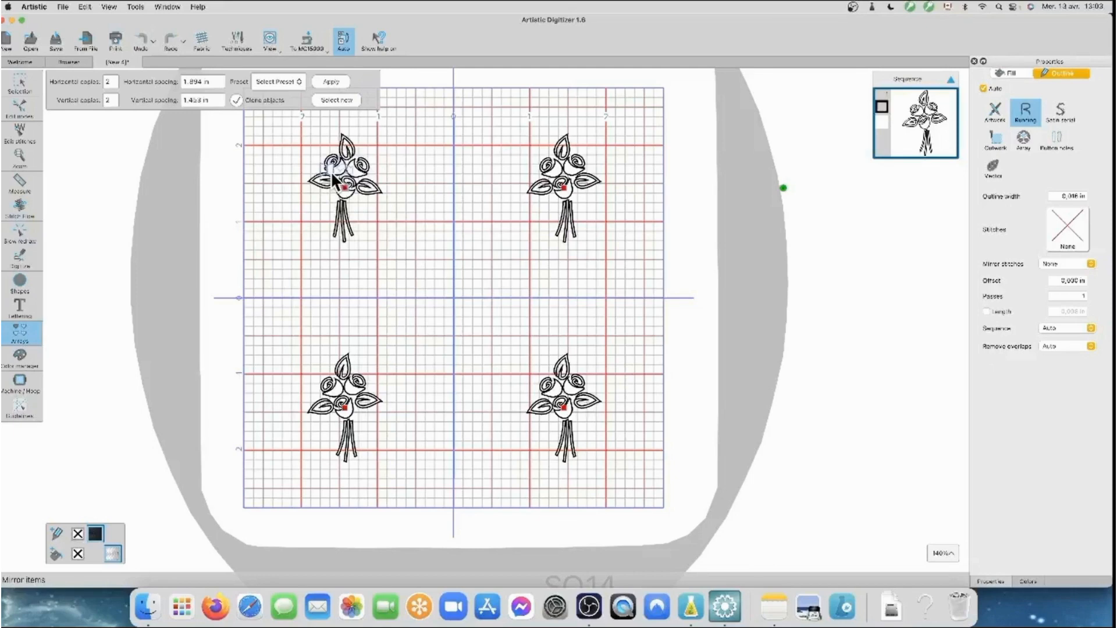
left_click(324, 176)
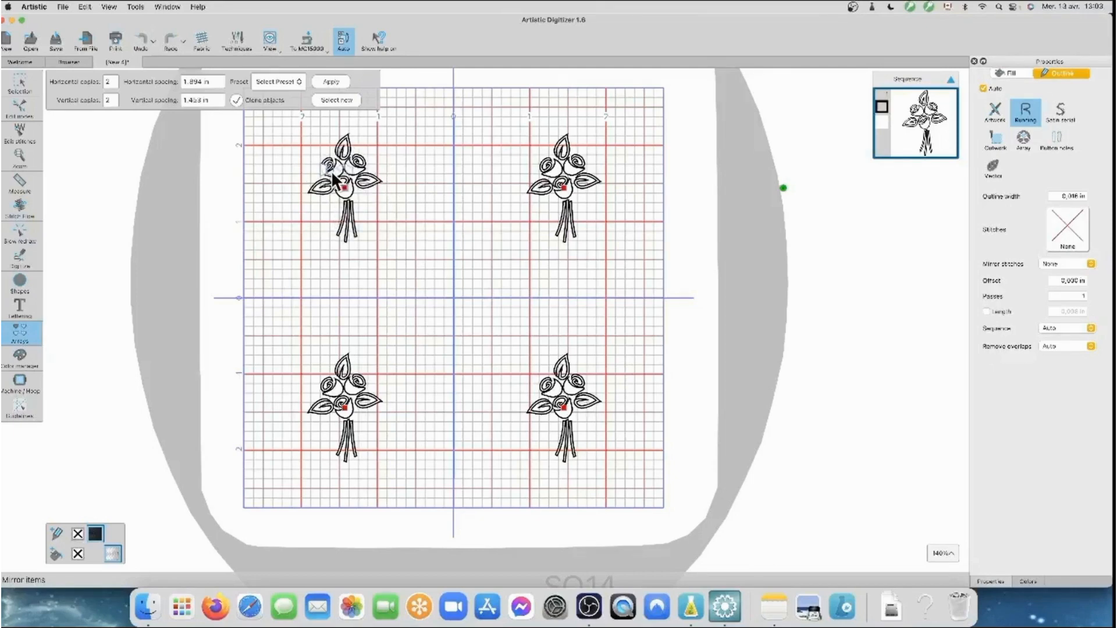
left_click(333, 173)
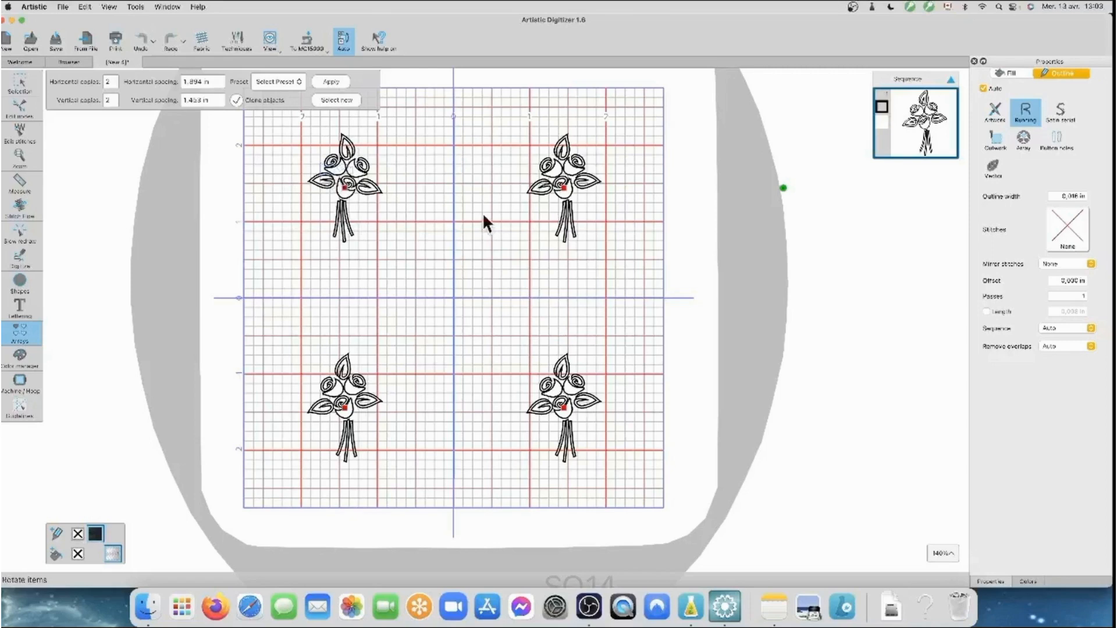
left_click(570, 180)
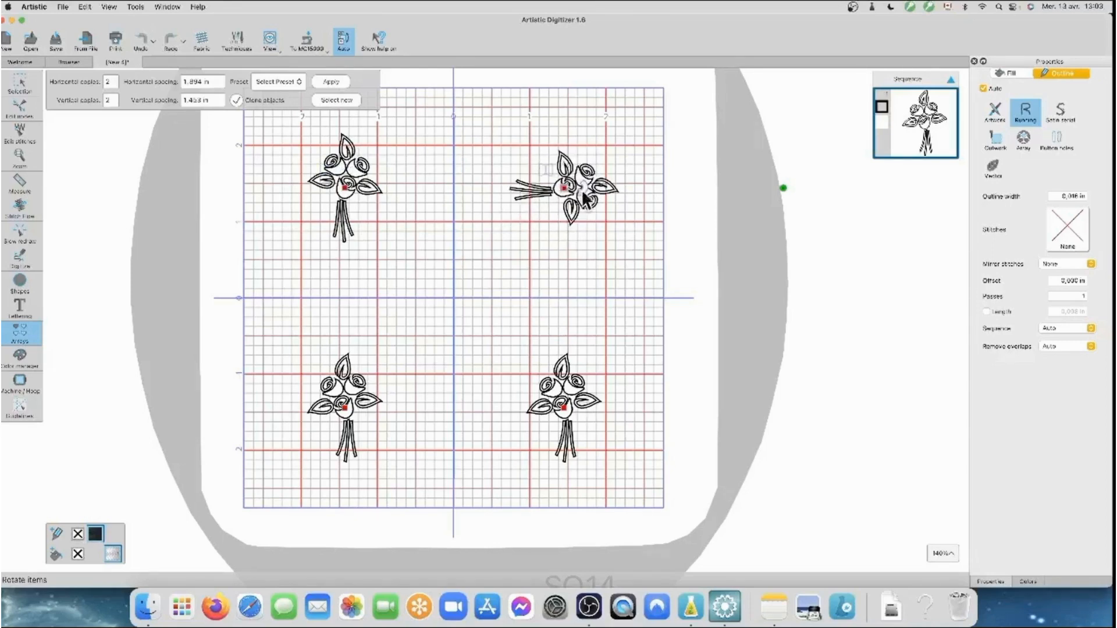
left_click(582, 192)
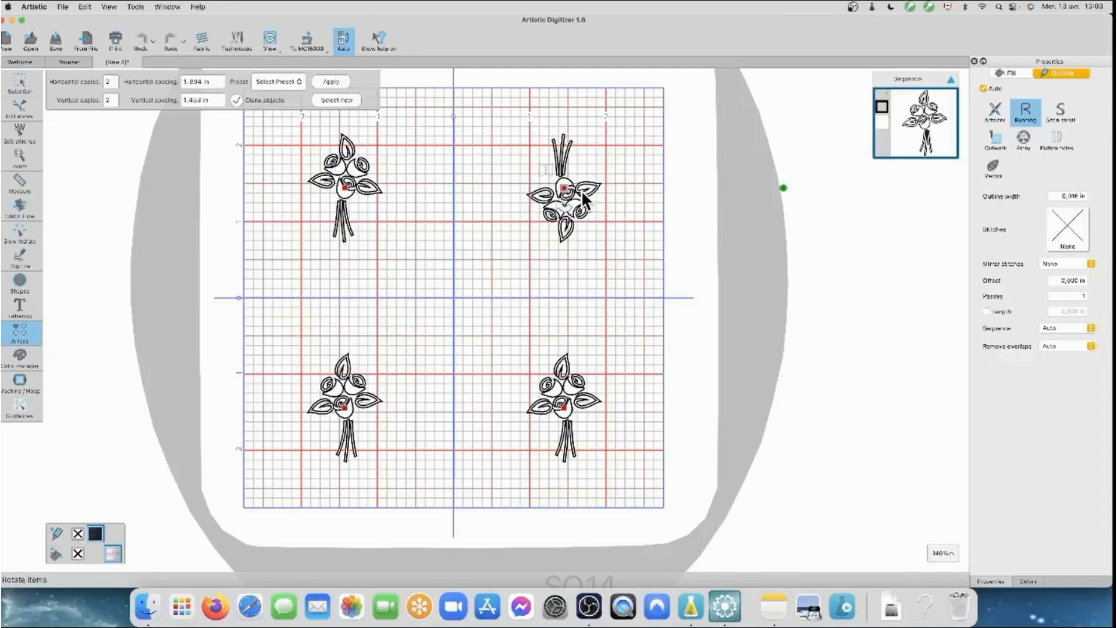
- Mirror the lower-right bouquet and turn it upside down, then tighten the array spacing to about 1.2 in horizontally and 0.5 in vertically
left_click(545, 400)
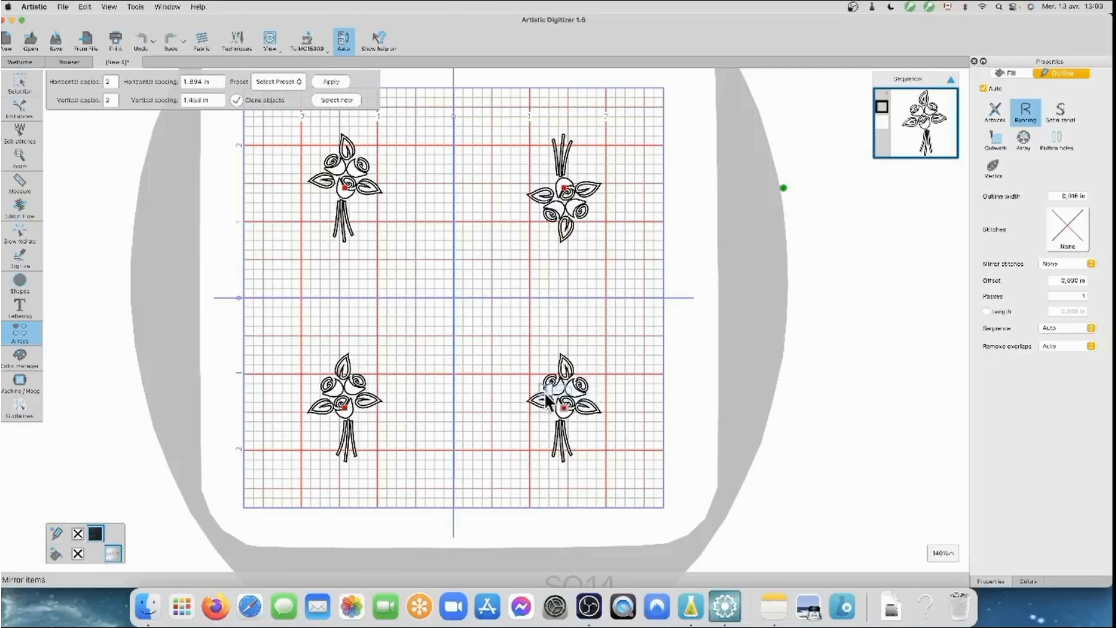
left_click(581, 413)
left_click_drag(563, 406, 511, 330)
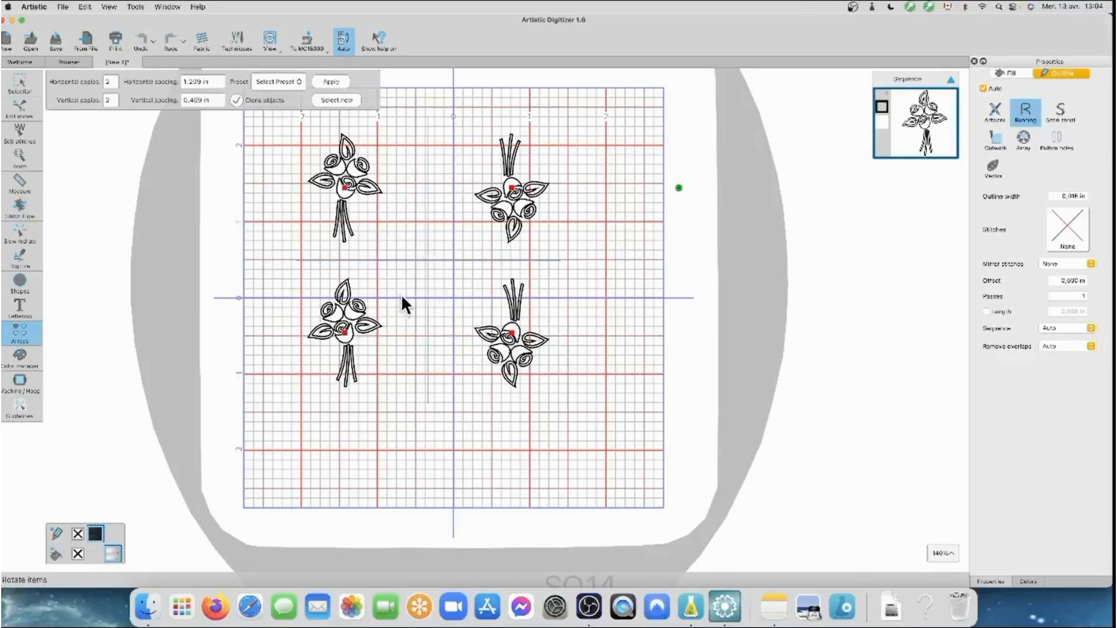
mouse_move(678, 186)
left_mouse_down()
mouse_move(693, 209)
mouse_move(647, 302)
mouse_move(676, 186)
left_mouse_up()
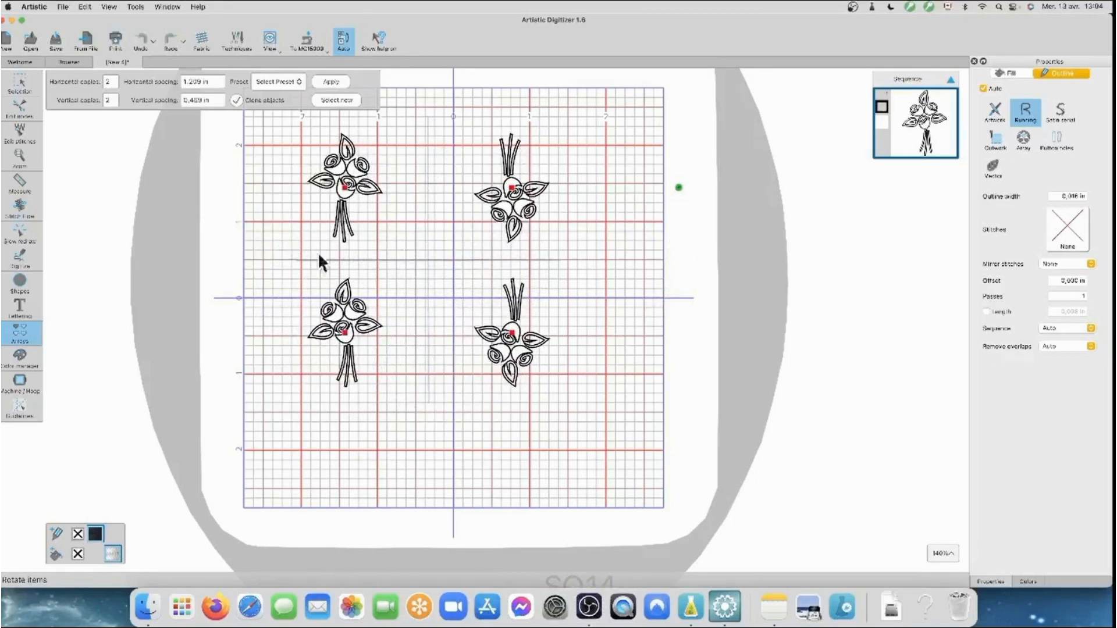
- Discard the 2 by 2 bouquet array and its document without saving, and start another blank design
left_click(98, 60)
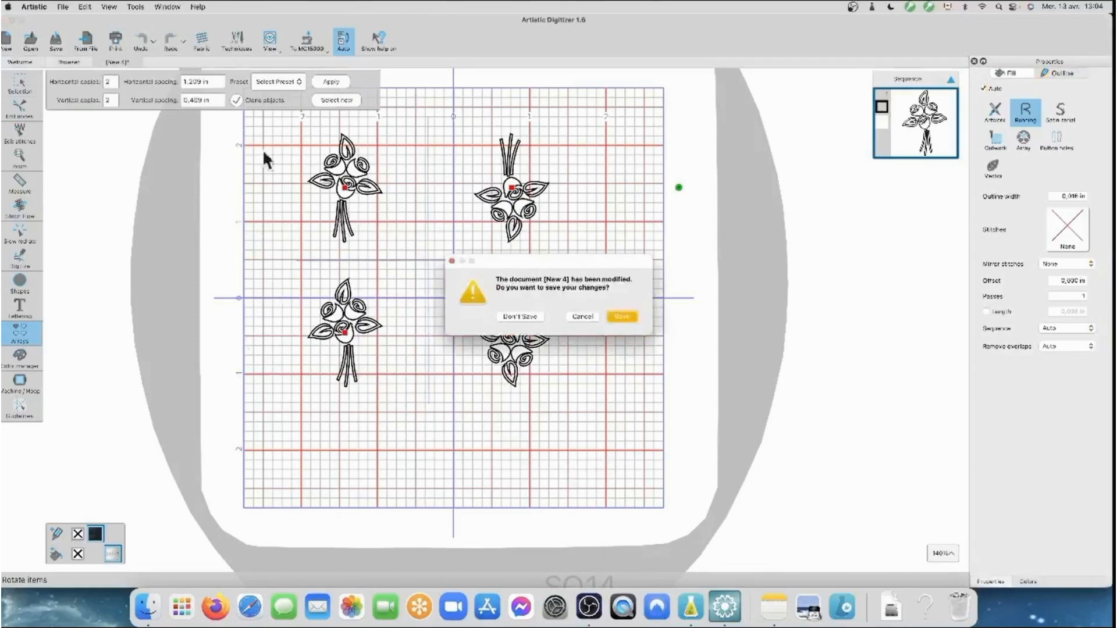
left_click(532, 314)
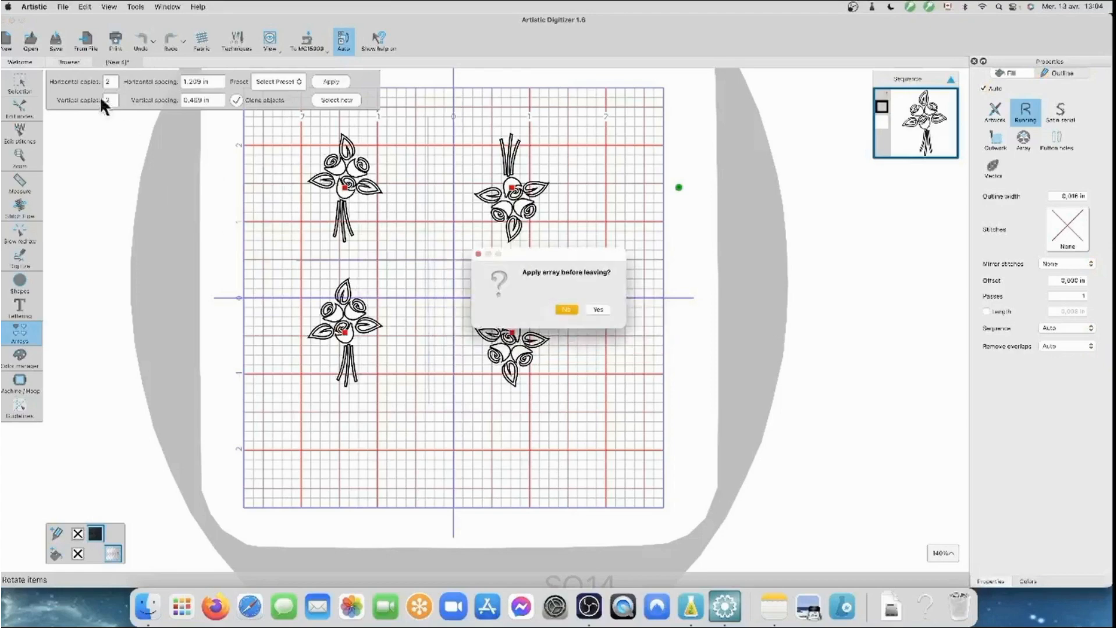
left_click(563, 308)
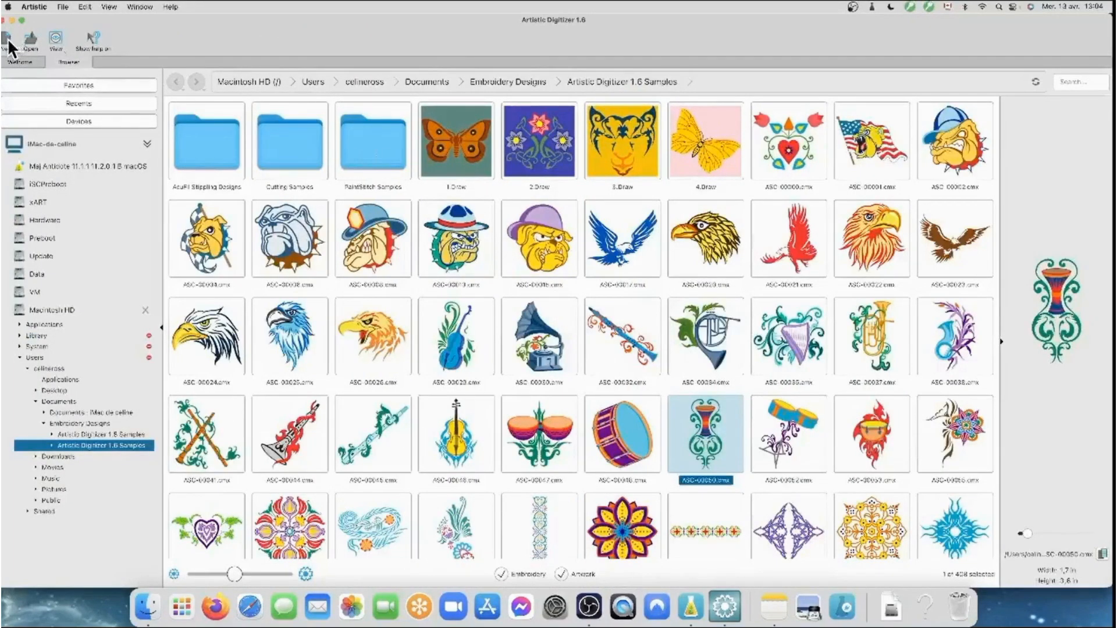
left_click(7, 39)
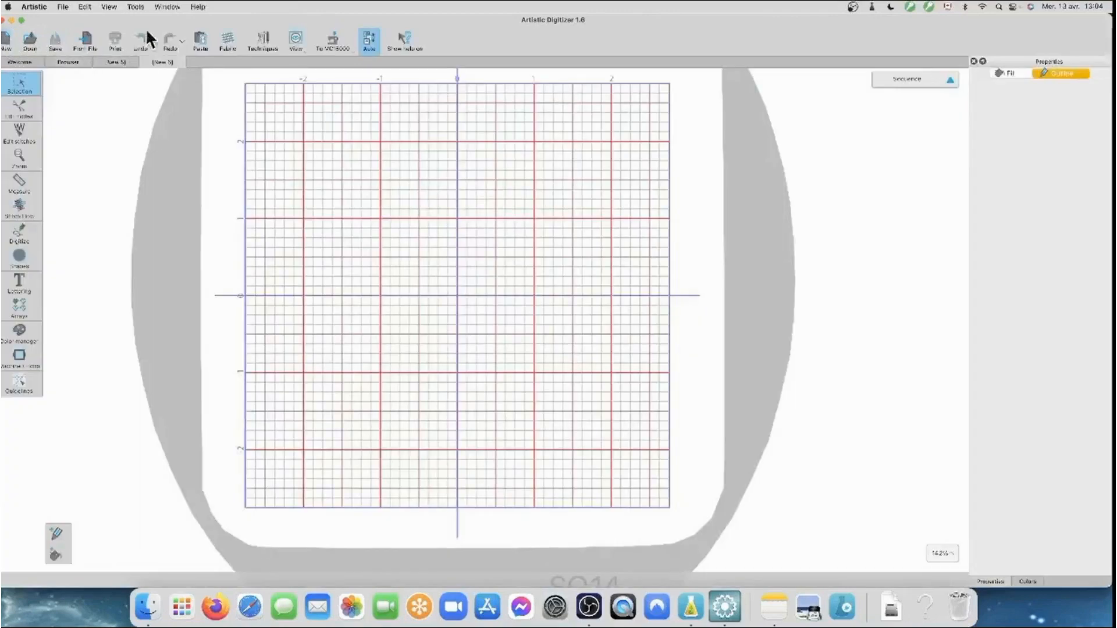
- Examine the fonts available for inserting symbols, and leave without changing the Webdings font or inserting a symbol
left_click(134, 7)
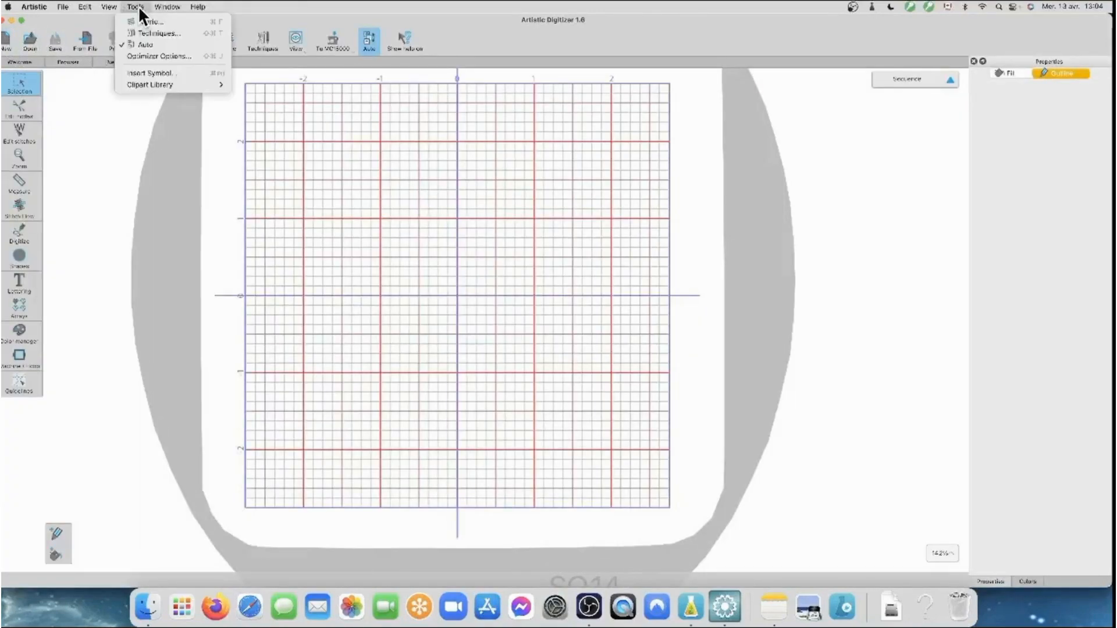
left_click(151, 74)
left_click(601, 212)
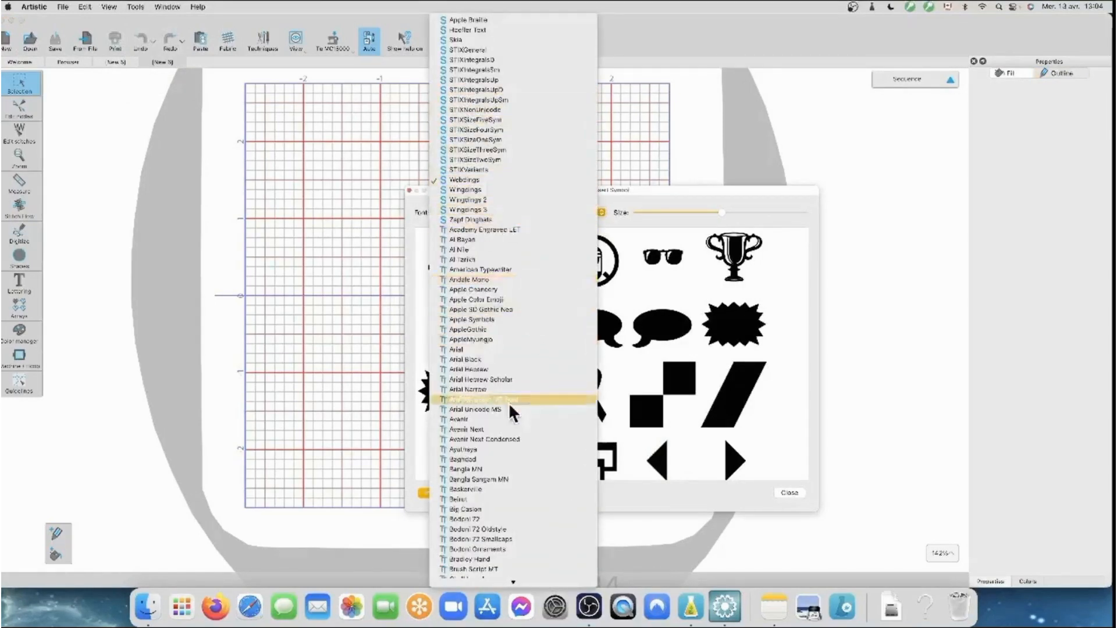
scroll(501, 481, "down", 1)
scroll(496, 448, "down", 10)
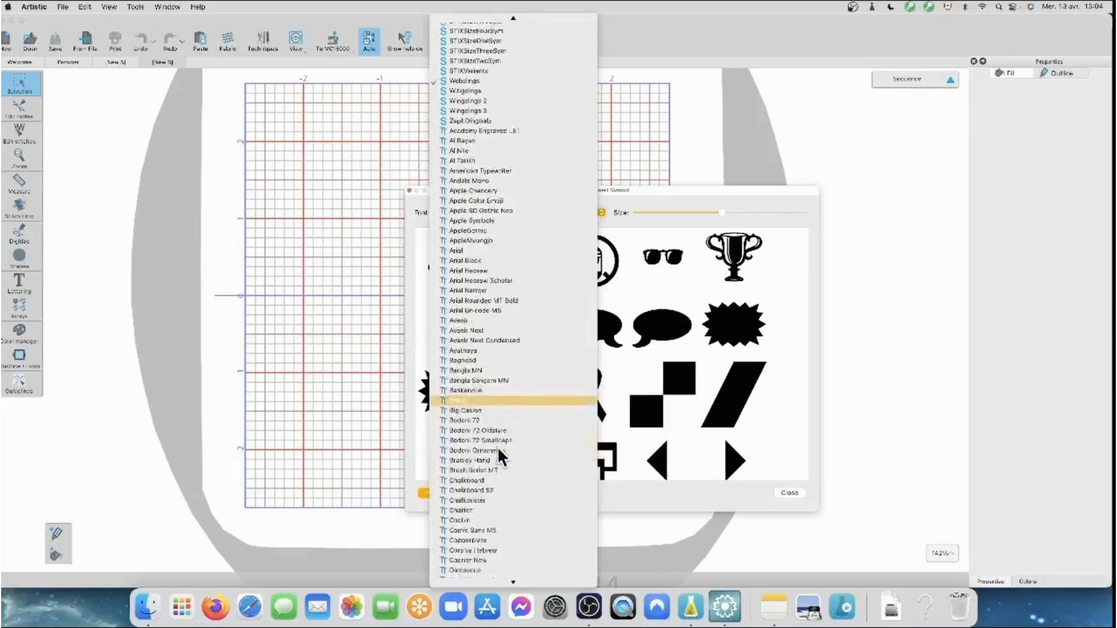
scroll(497, 445, "down", 15)
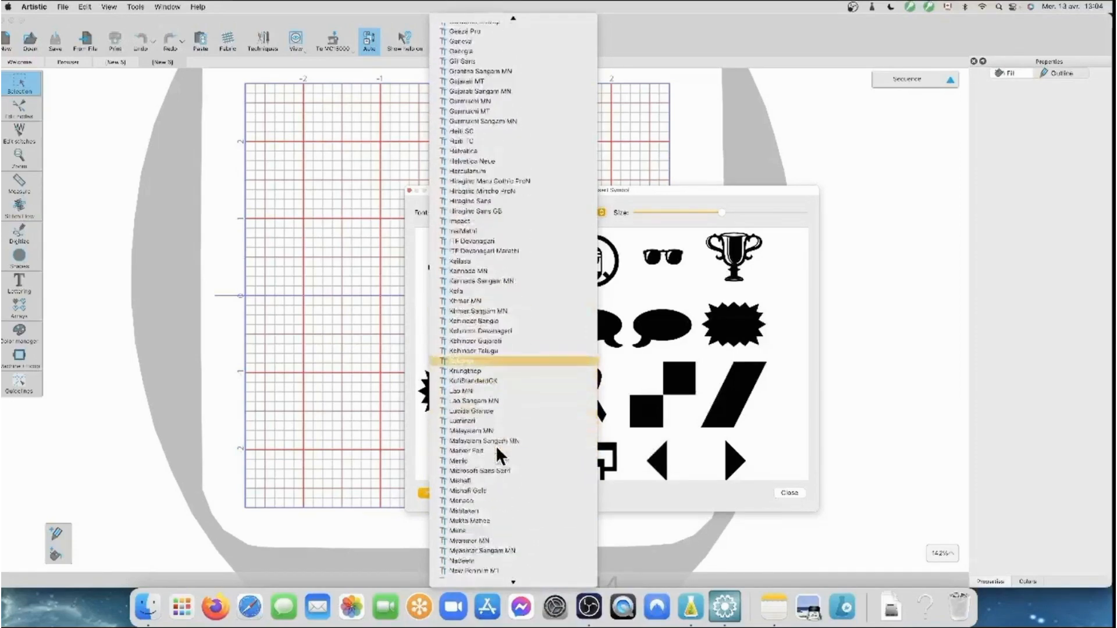
scroll(495, 444, "up", 15)
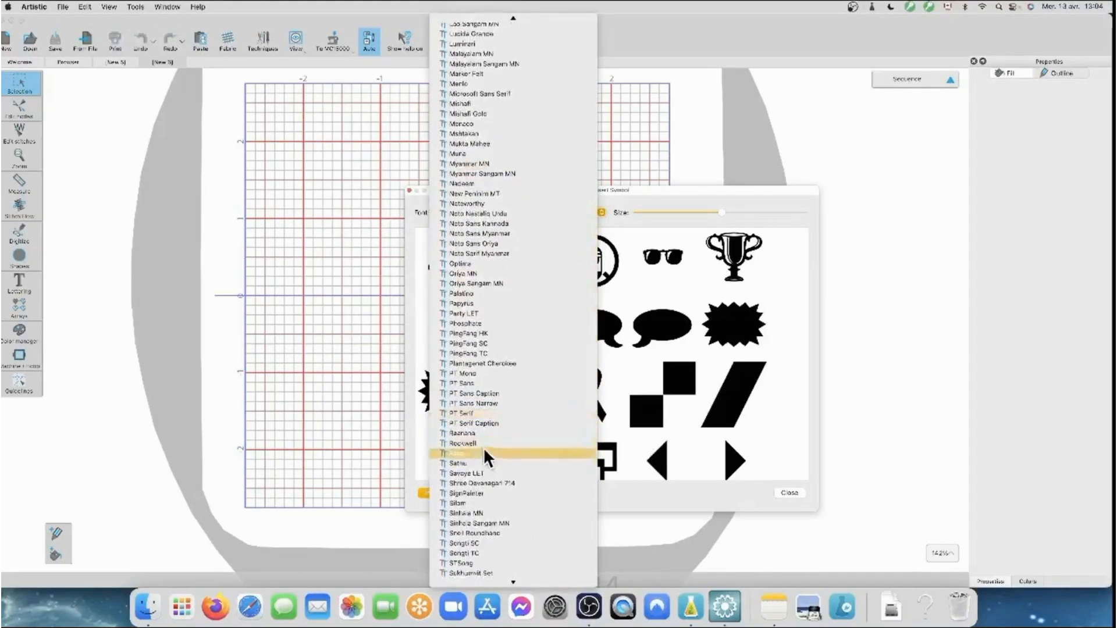
scroll(472, 327, "up", 15)
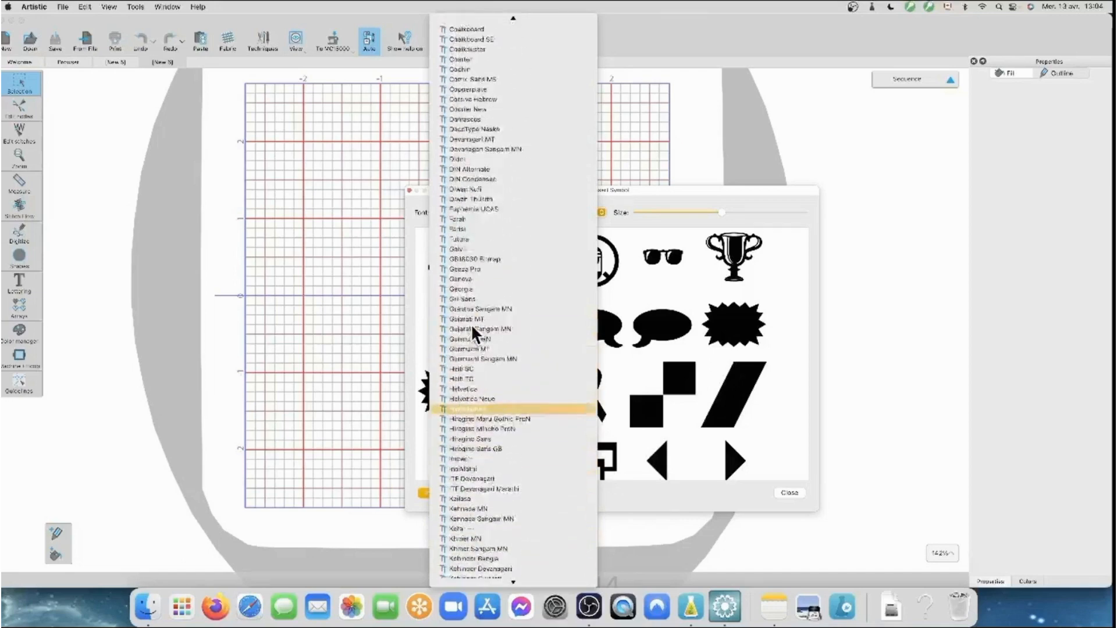
left_click(141, 110)
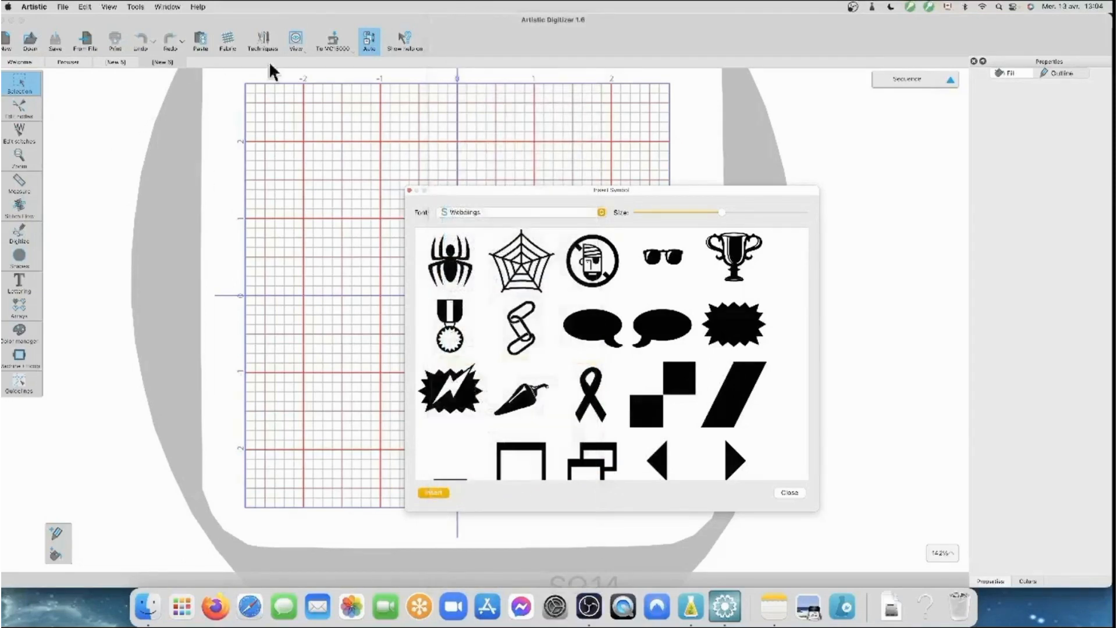
left_click(789, 492)
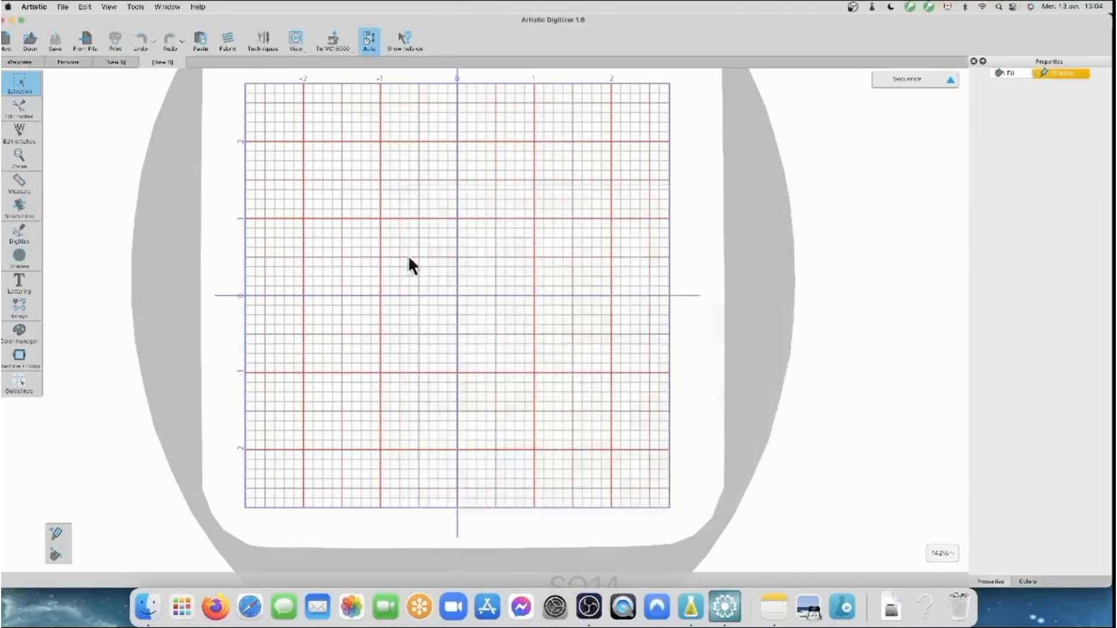
- Open the Clipart Library for inserting clipart and look through the available designs, from the anchors to the end of the list
left_click(137, 7)
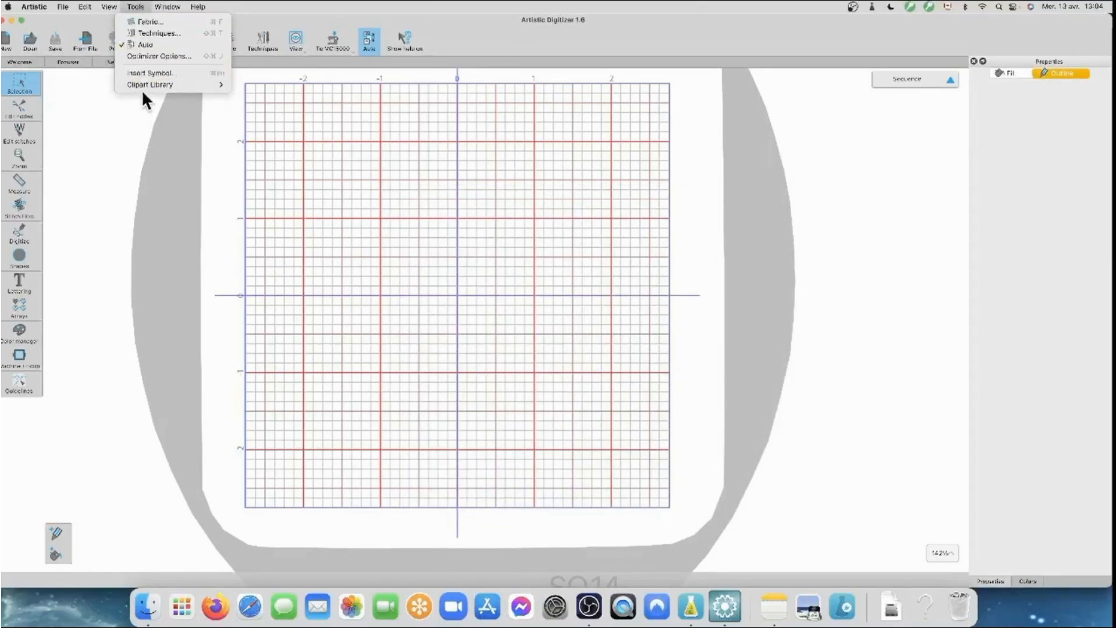
mouse_move(145, 86)
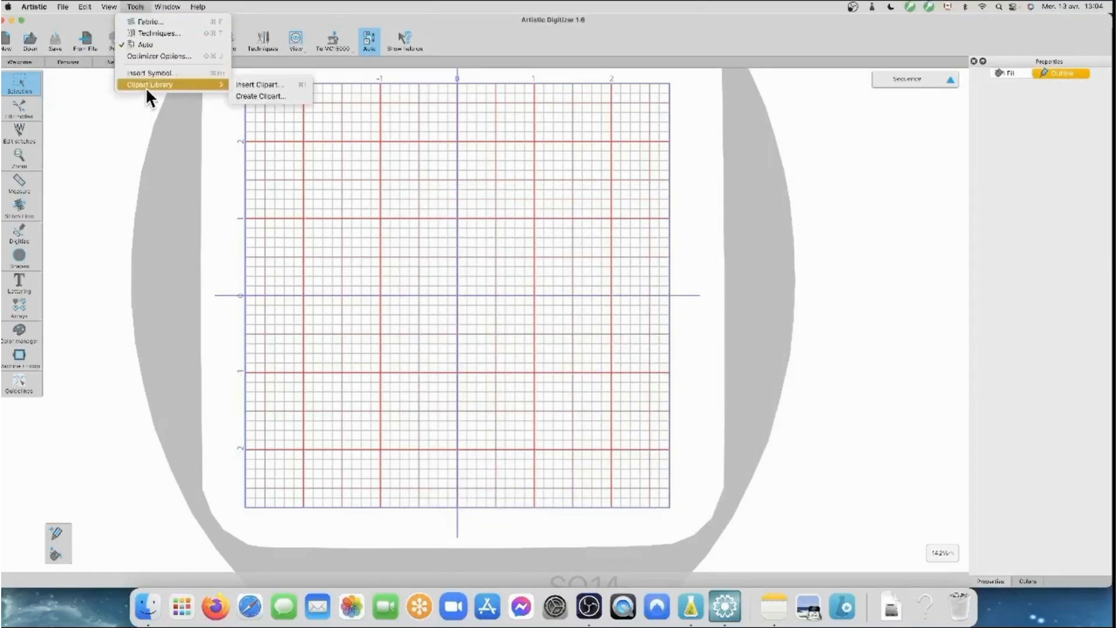
left_click(250, 86)
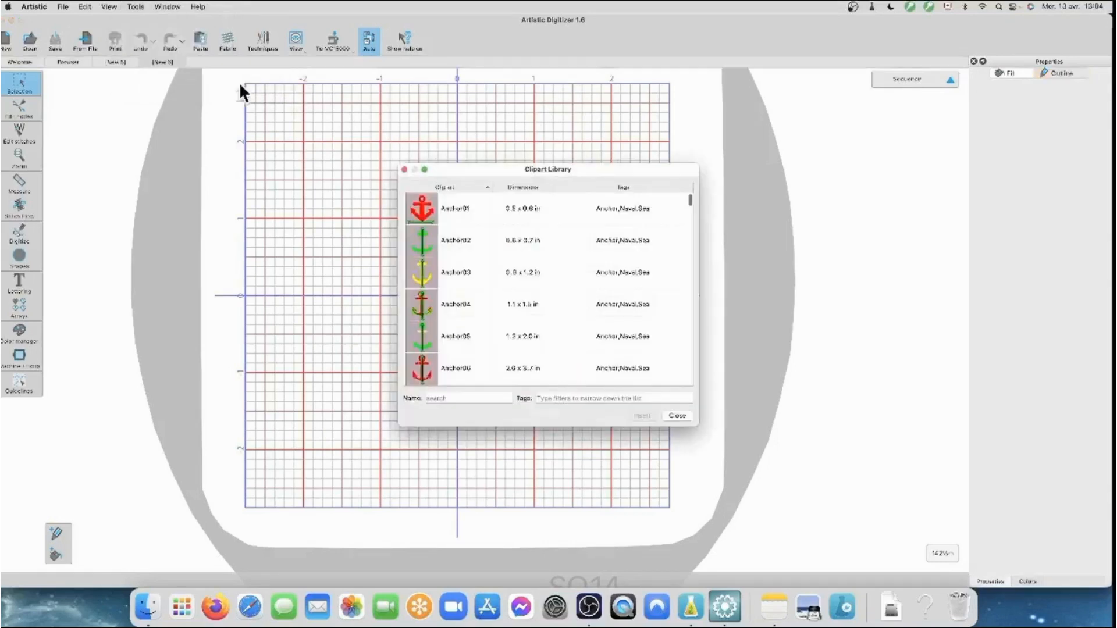
left_click(138, 7)
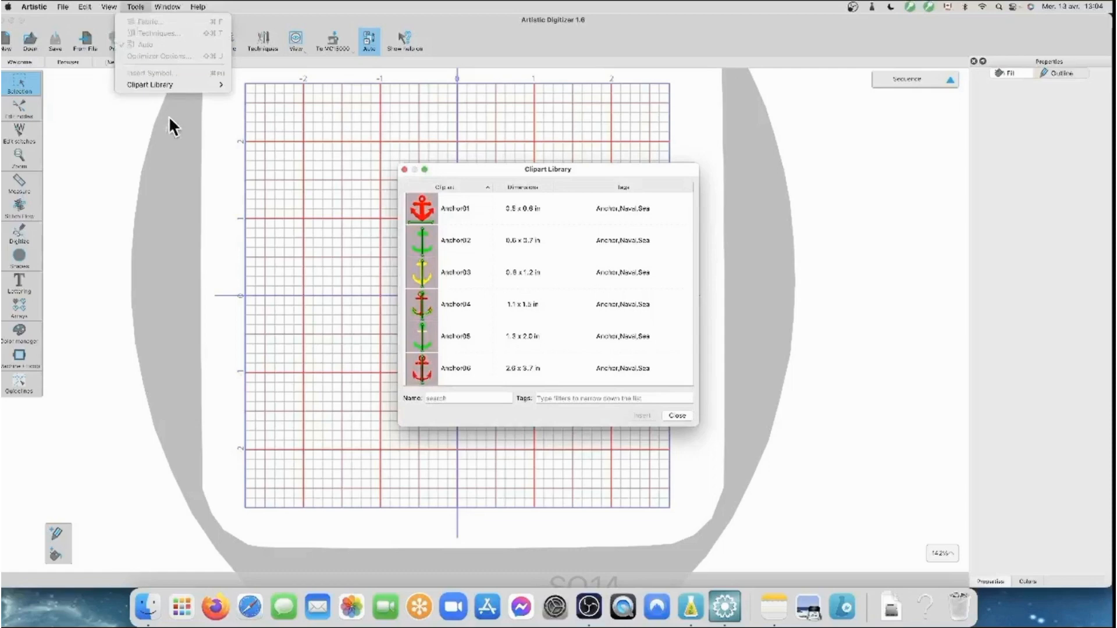
mouse_move(168, 86)
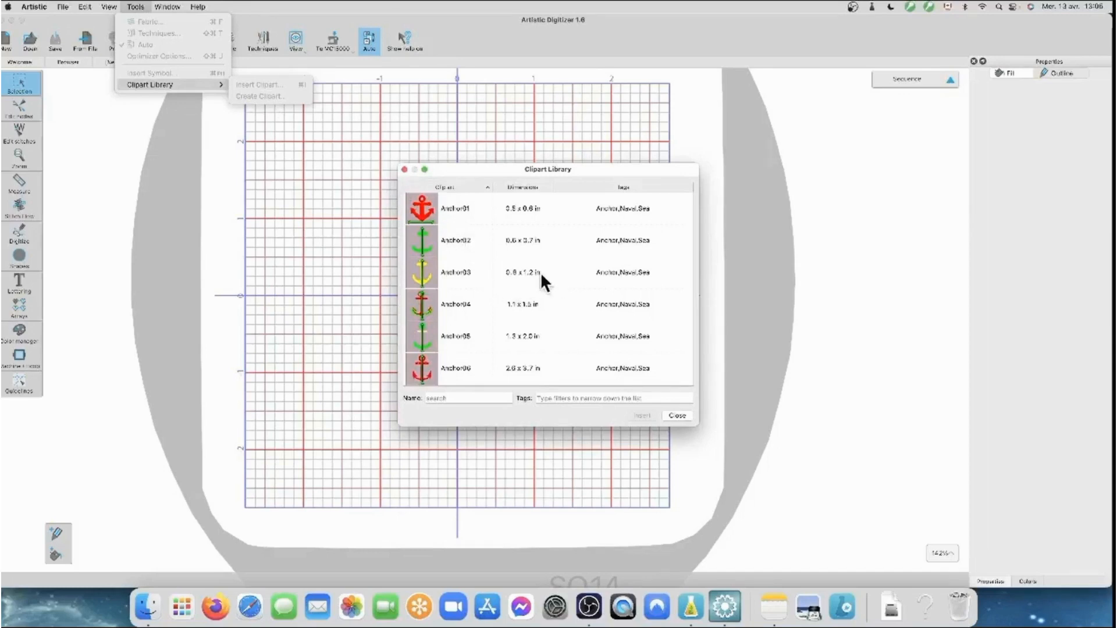
left_click(478, 297)
scroll(480, 296, "down", 5)
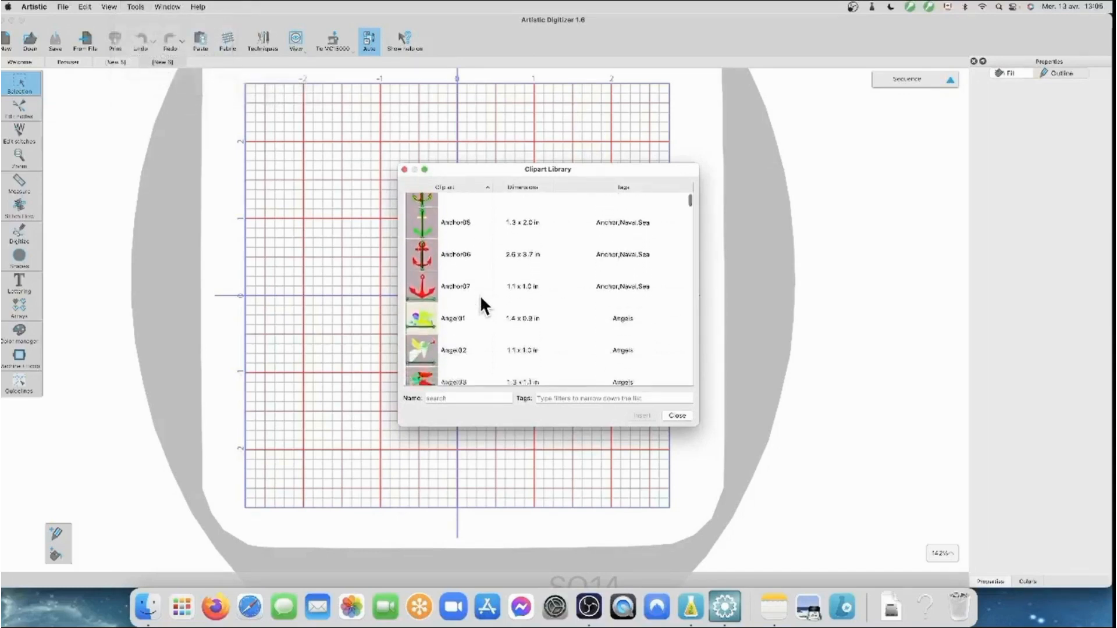
scroll(644, 217, "down", 2)
left_click_drag(689, 200, 685, 376)
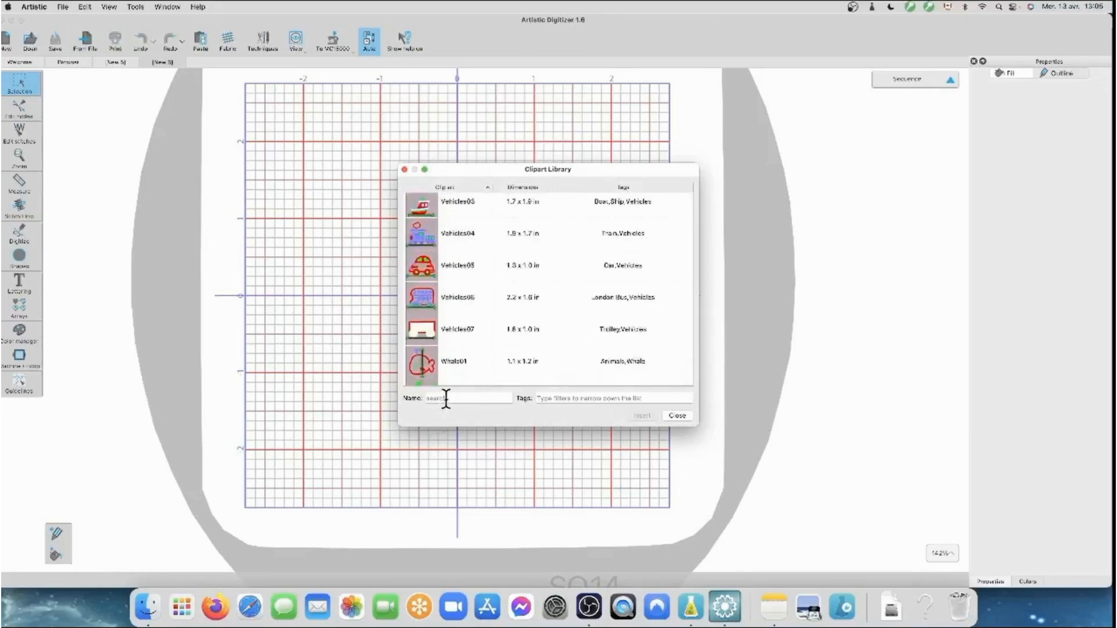
- Filter the clipart by the name "flower" and place Flowers64 in the grid's upper-left quarter, about 1.0 by 1.2 in
type("flower")
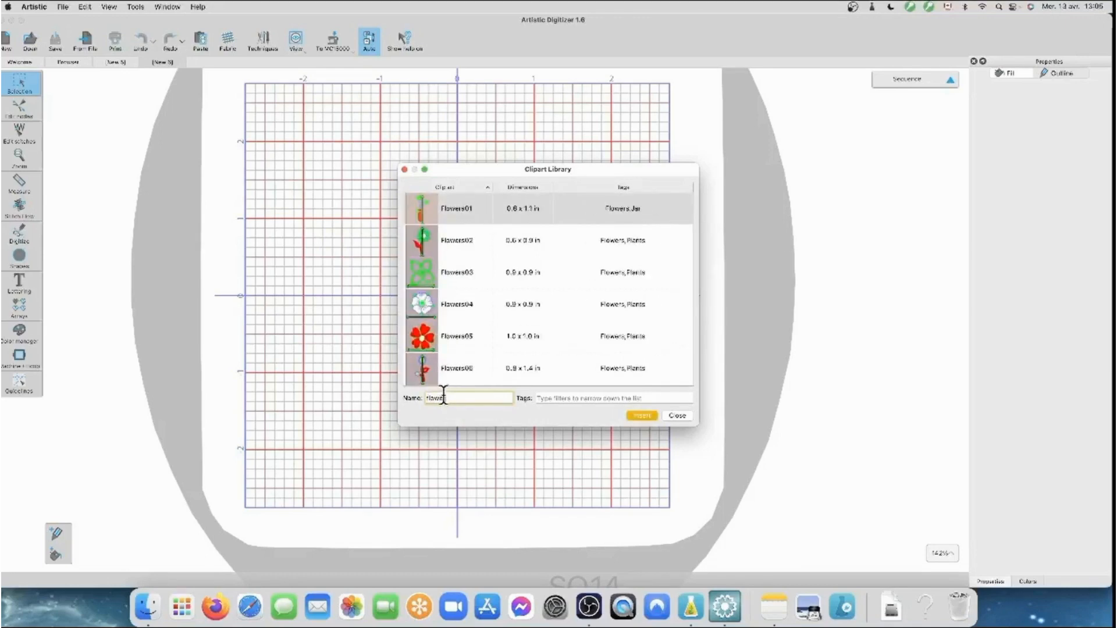
scroll(501, 321, "down", 5)
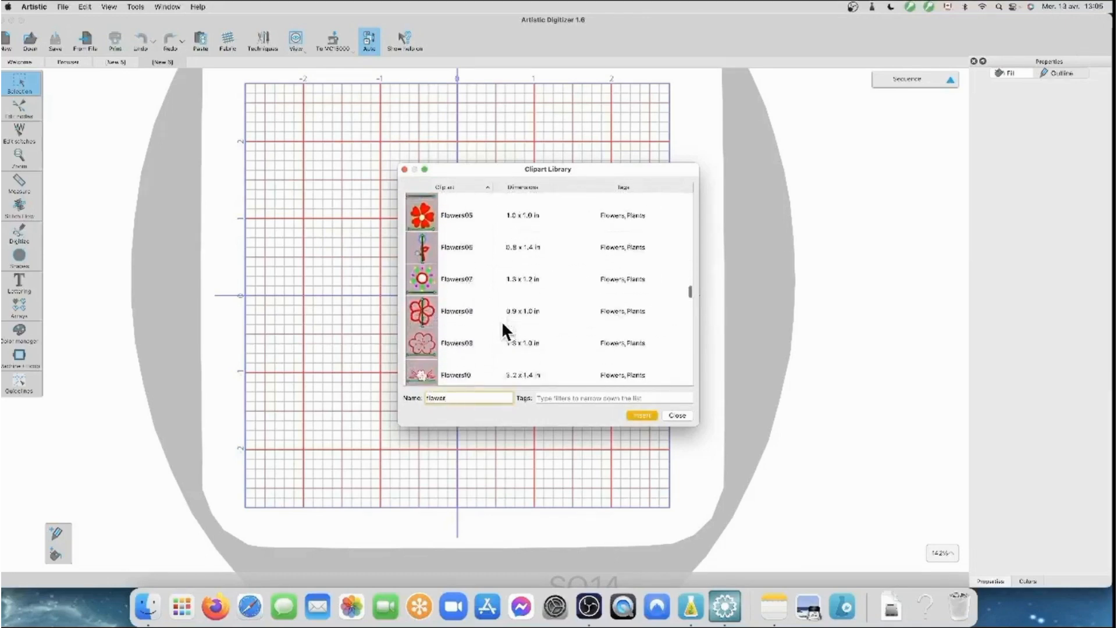
scroll(501, 320, "down", 5)
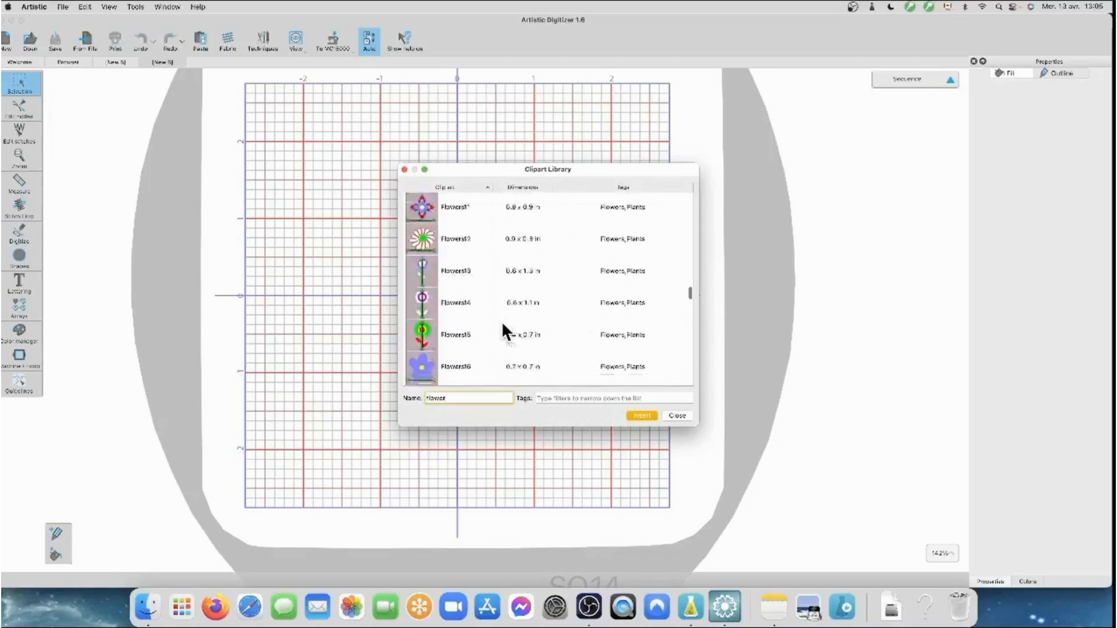
scroll(501, 320, "down", 12)
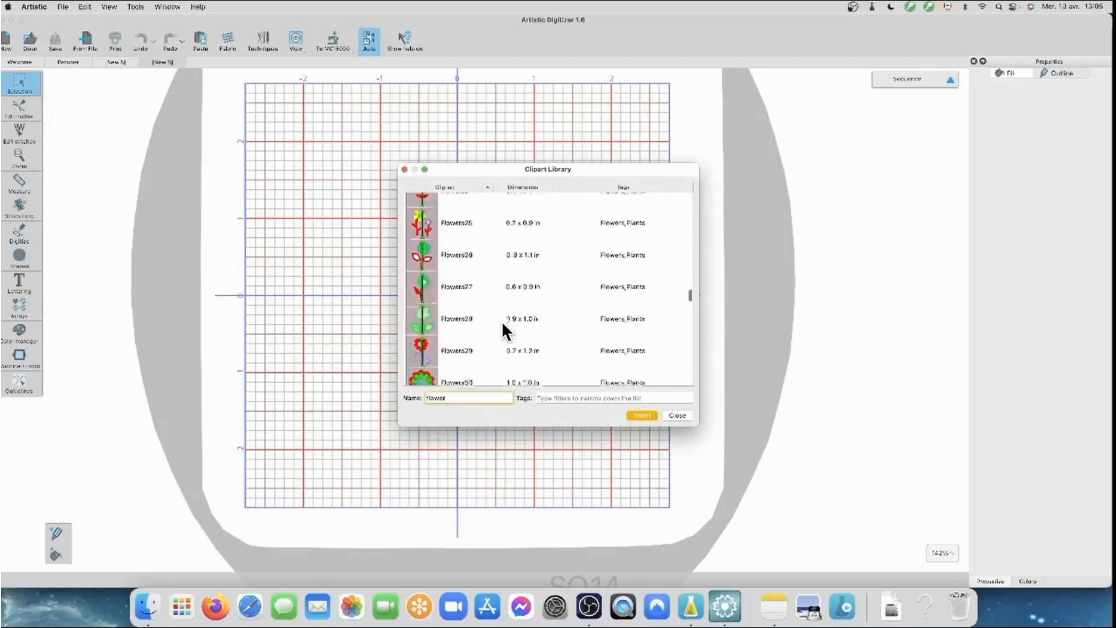
scroll(501, 320, "down", 7)
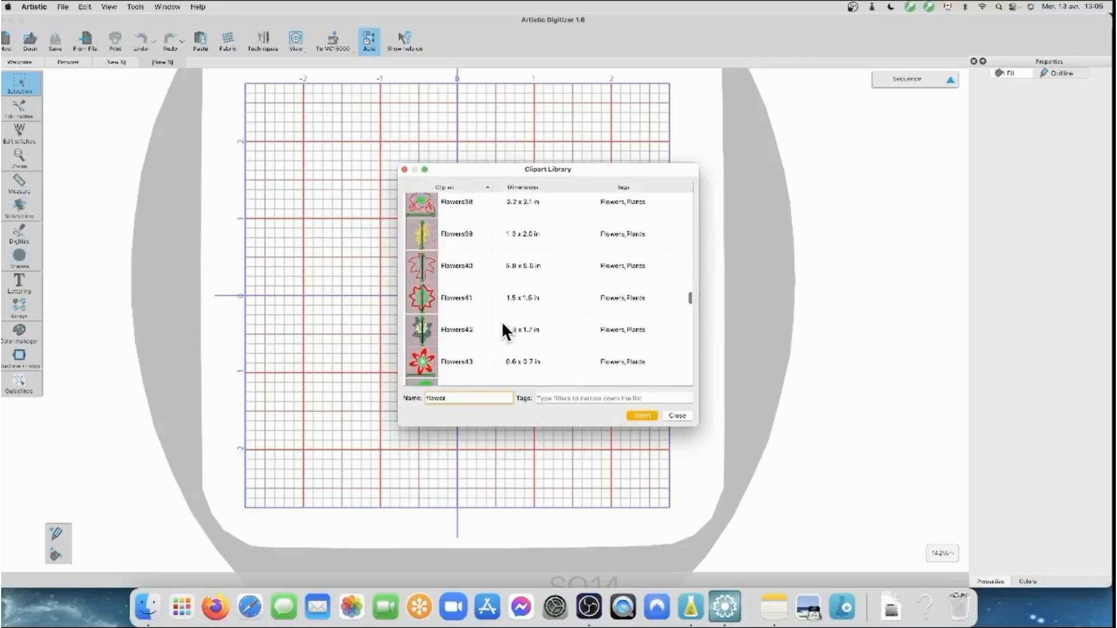
scroll(501, 320, "down", 1)
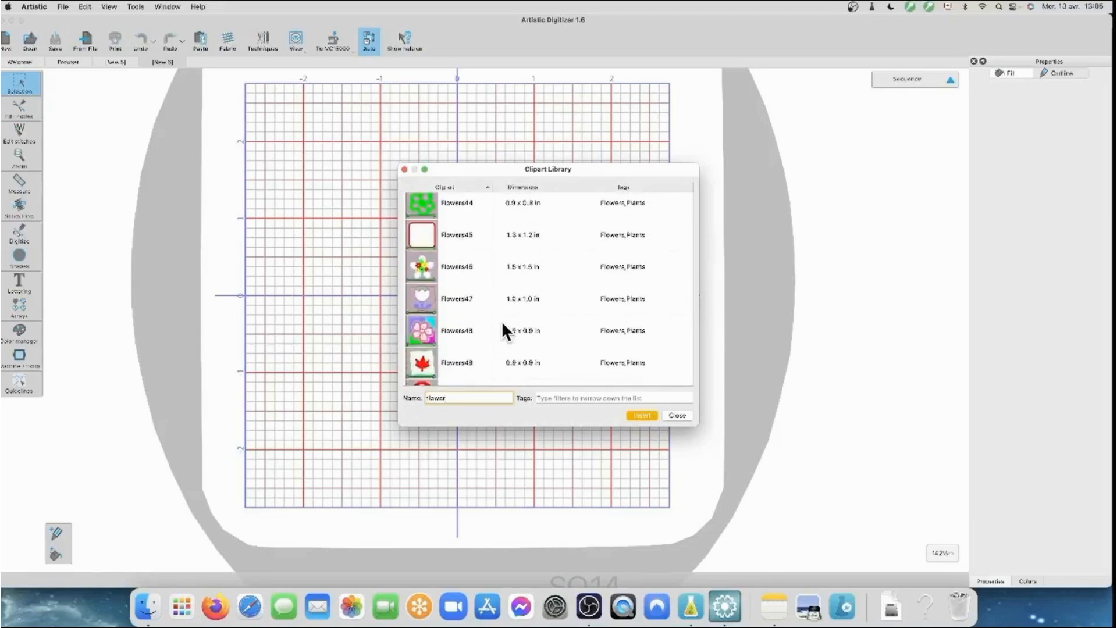
scroll(501, 321, "down", 7)
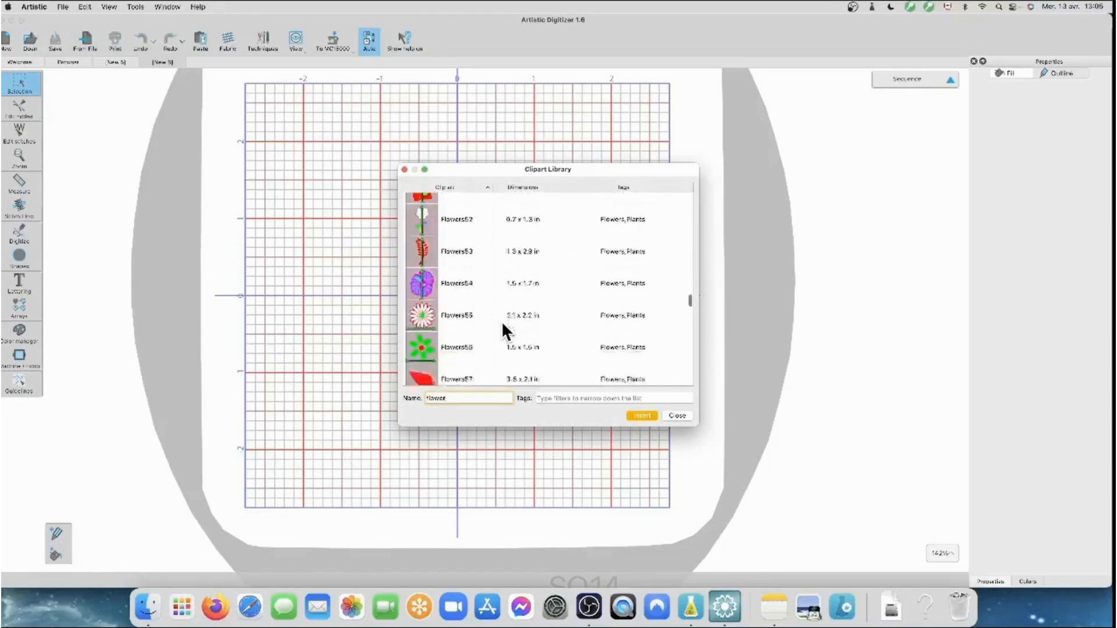
scroll(501, 320, "down", 4)
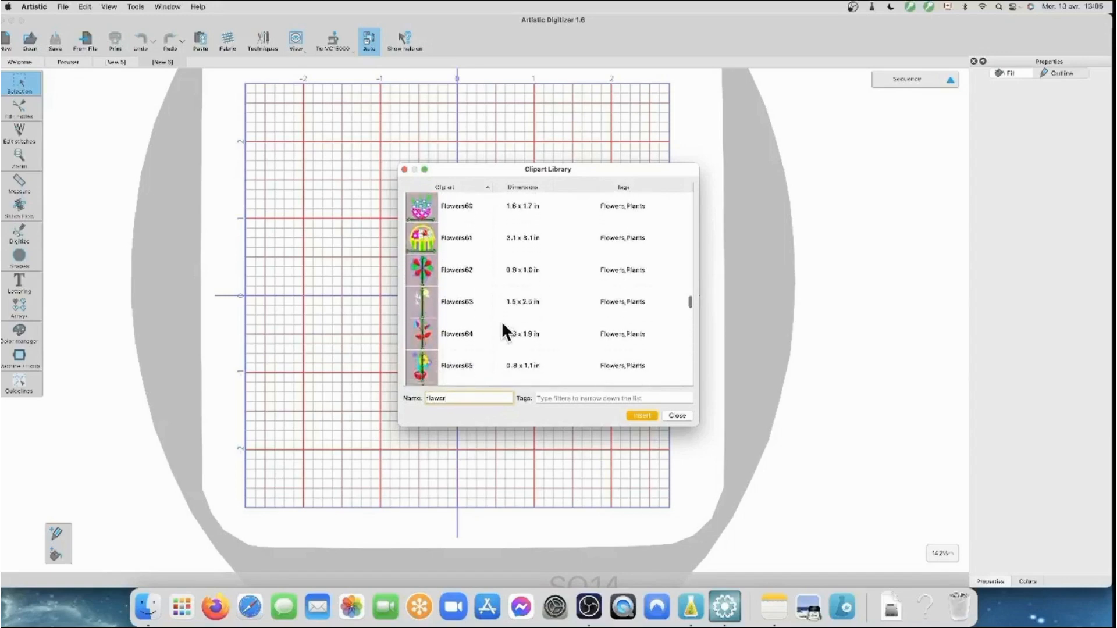
left_click(427, 328)
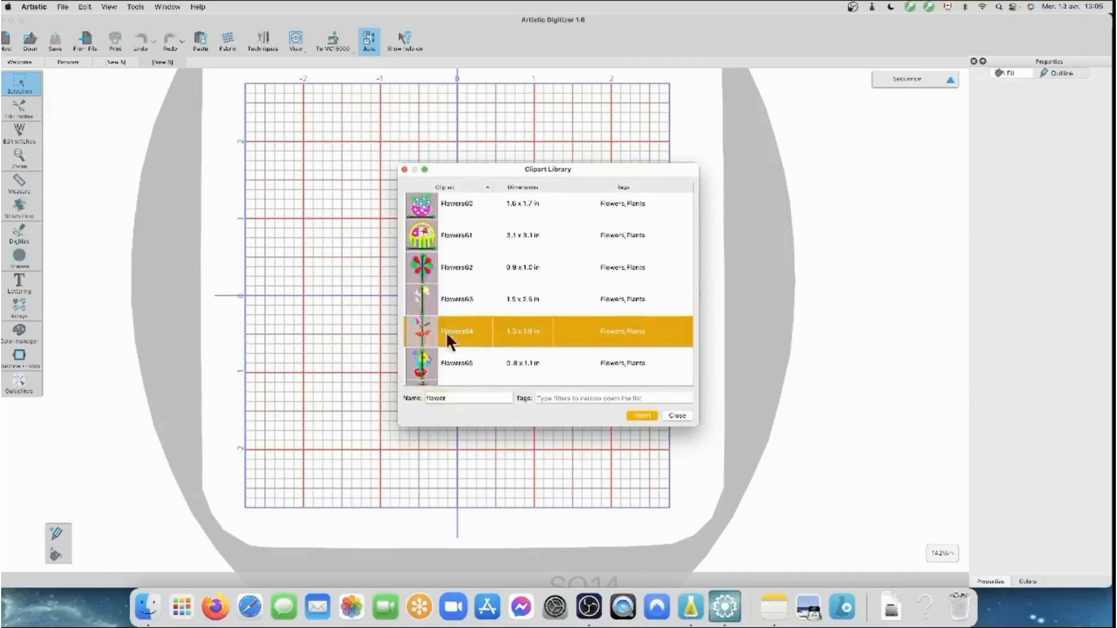
left_click(639, 416)
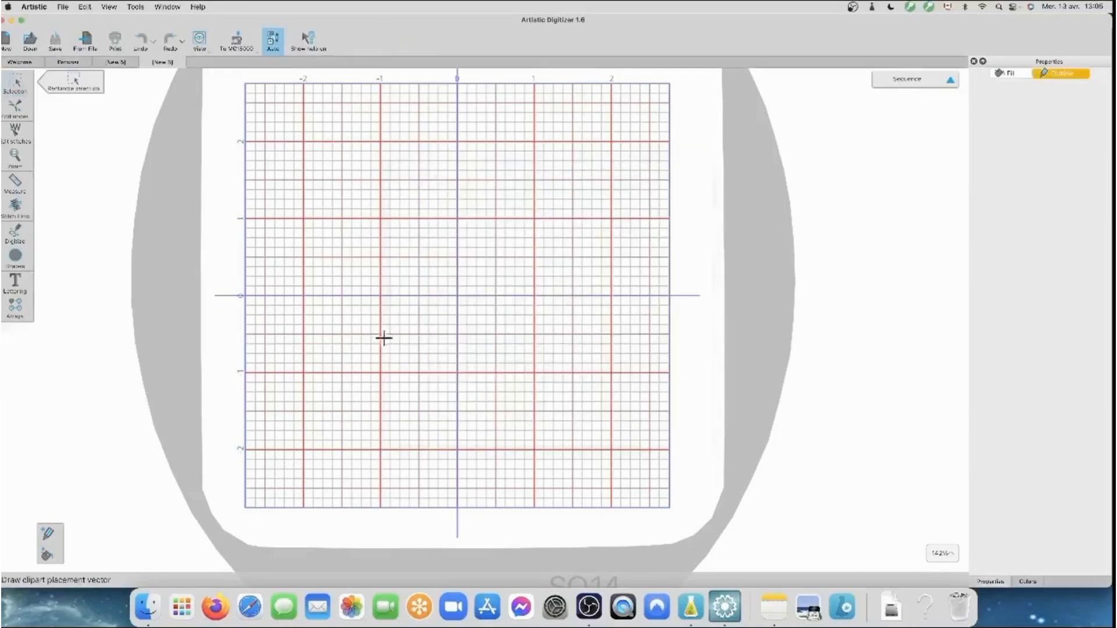
left_click_drag(347, 271, 306, 161)
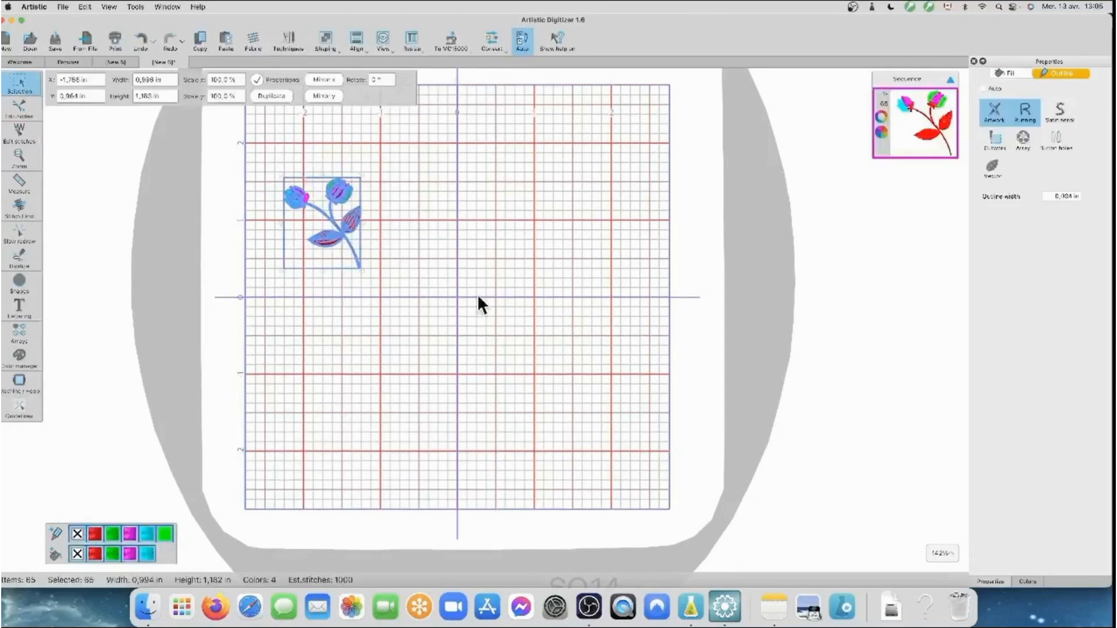
left_click(454, 395)
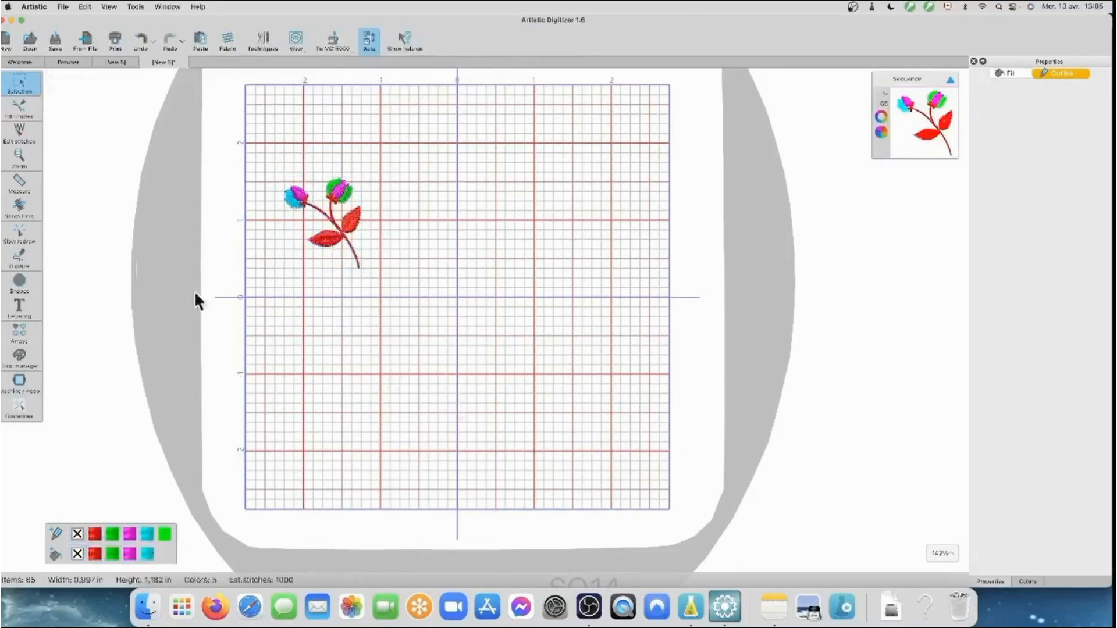
- Examine the stitches of the inserted flower clipart up close, and return to the full view of the hoop
left_click(9, 152)
left_click(80, 138)
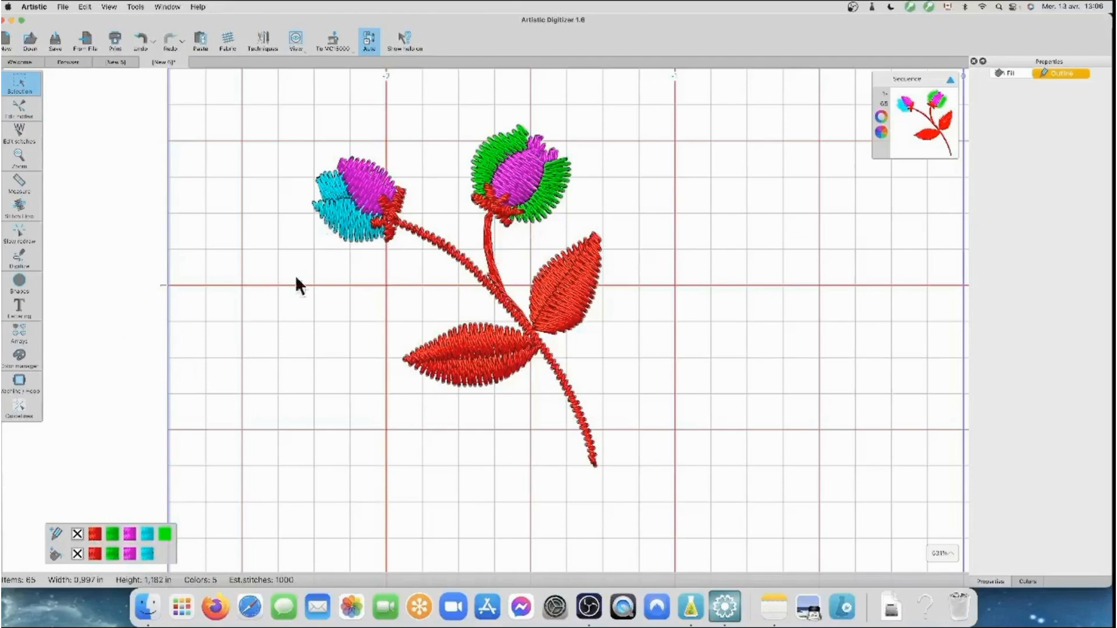
left_click(19, 156)
left_click(35, 156)
left_click(20, 157)
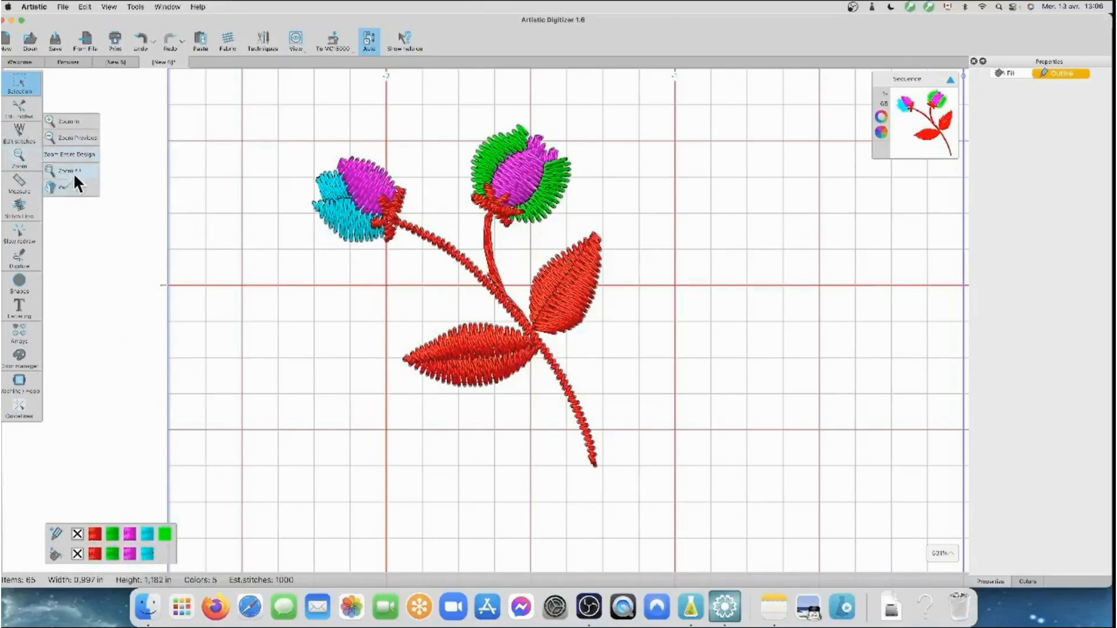
left_click(73, 170)
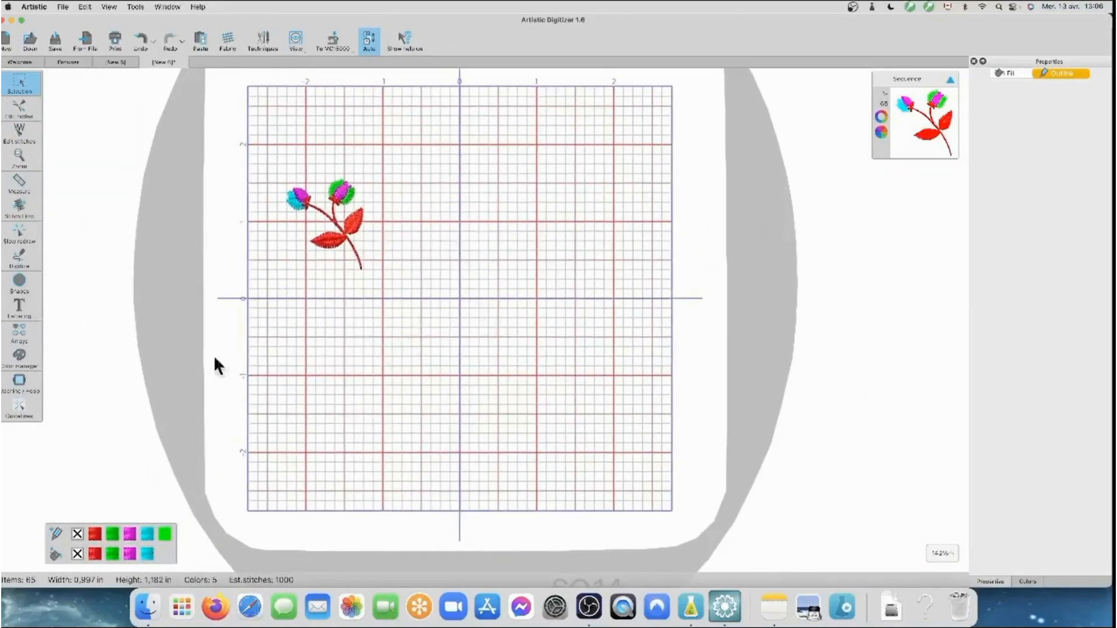
left_click(351, 239)
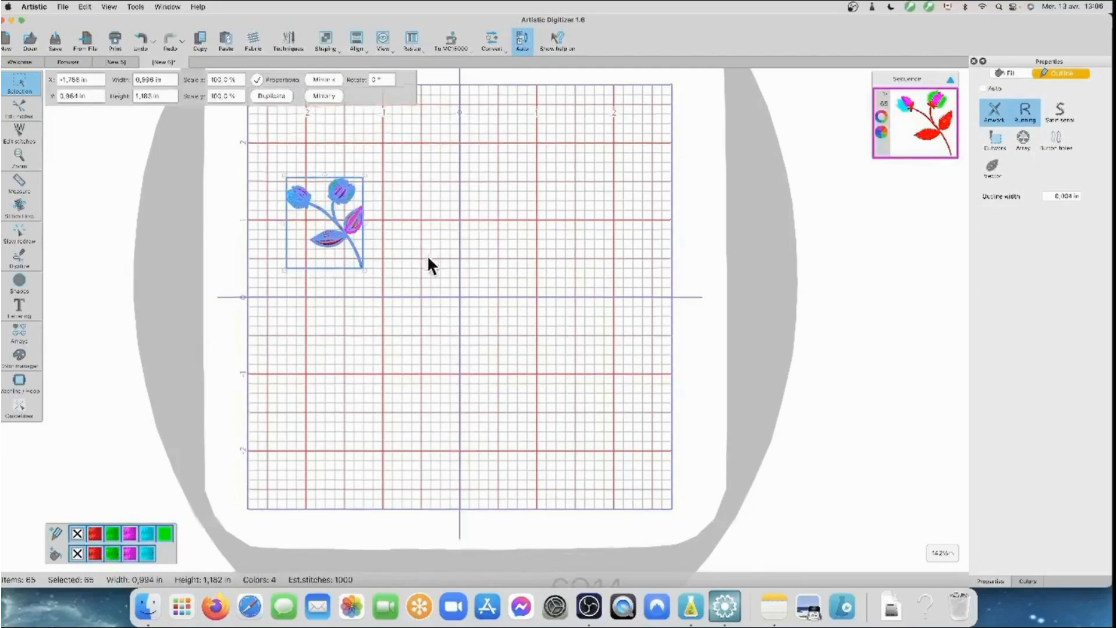
left_click(427, 255)
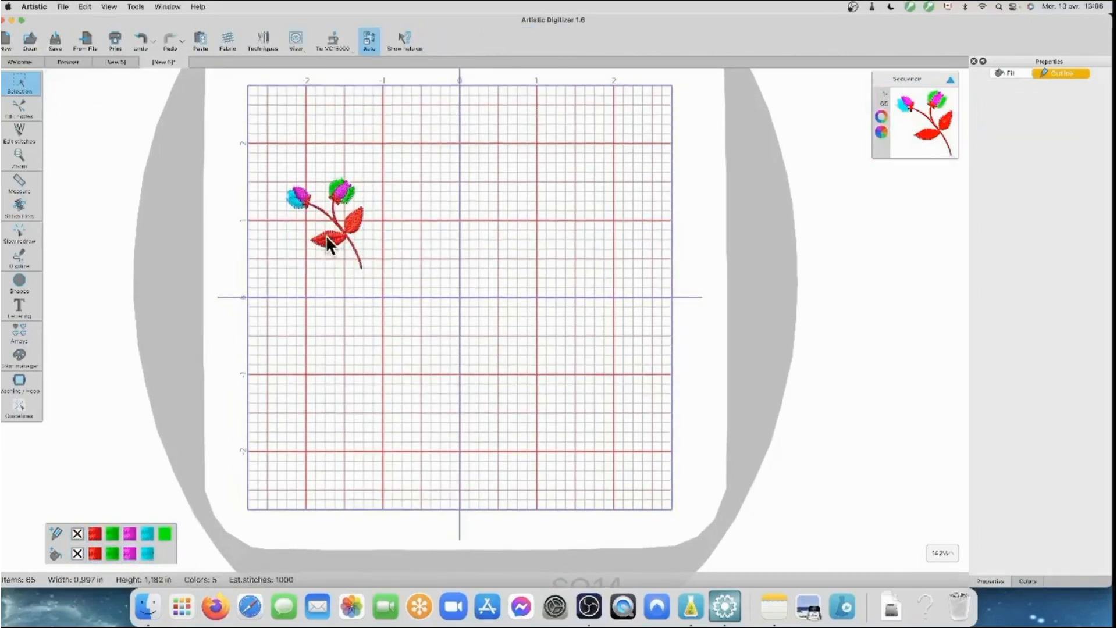
scroll(325, 235, "up", 2)
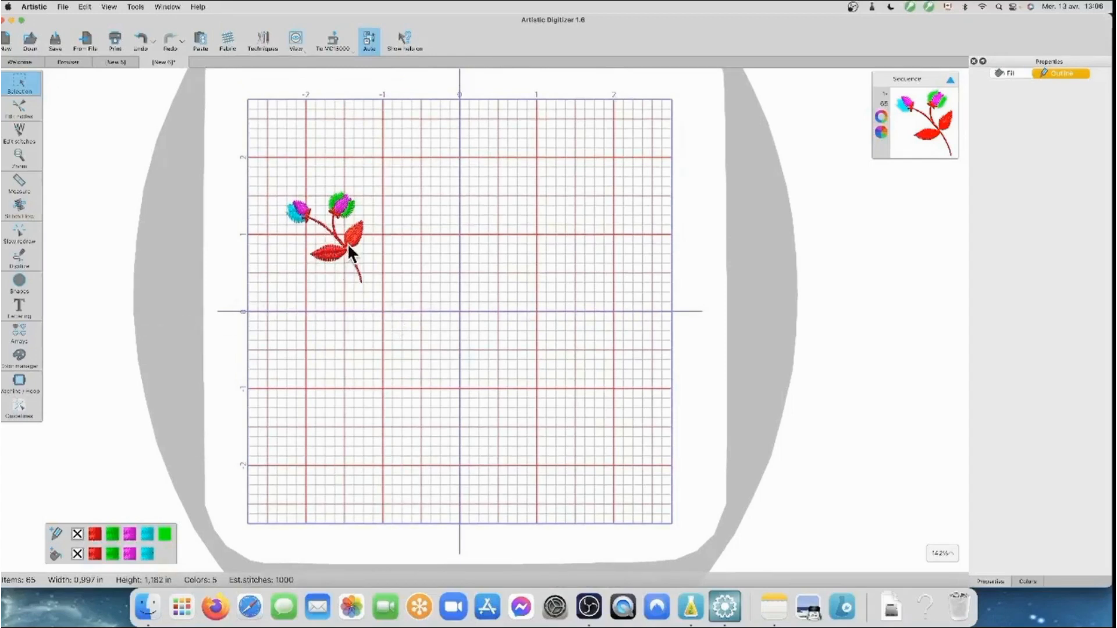
left_click(348, 241)
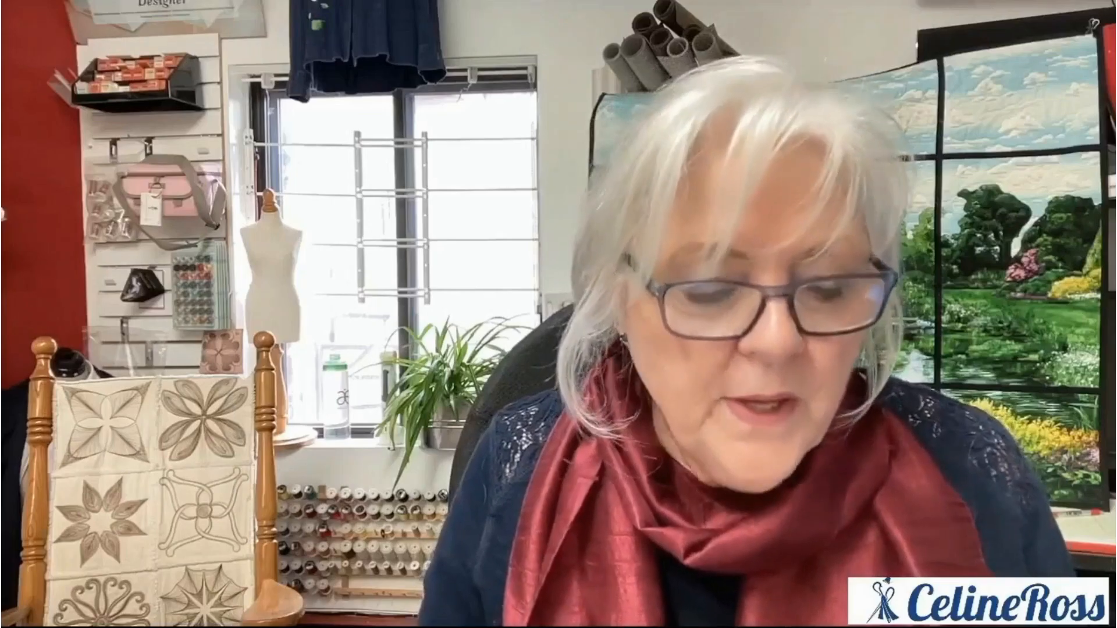